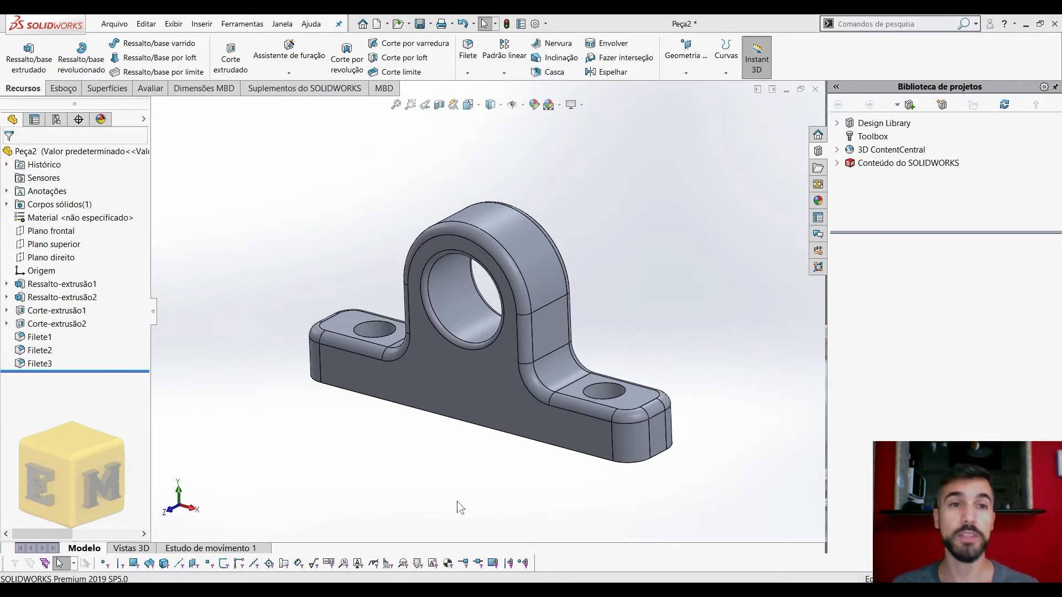
Switch to the empty part document Peça1.
{"action": "left_click", "coordinate": [282, 24]}
{"action": "left_click", "coordinate": [305, 192]}
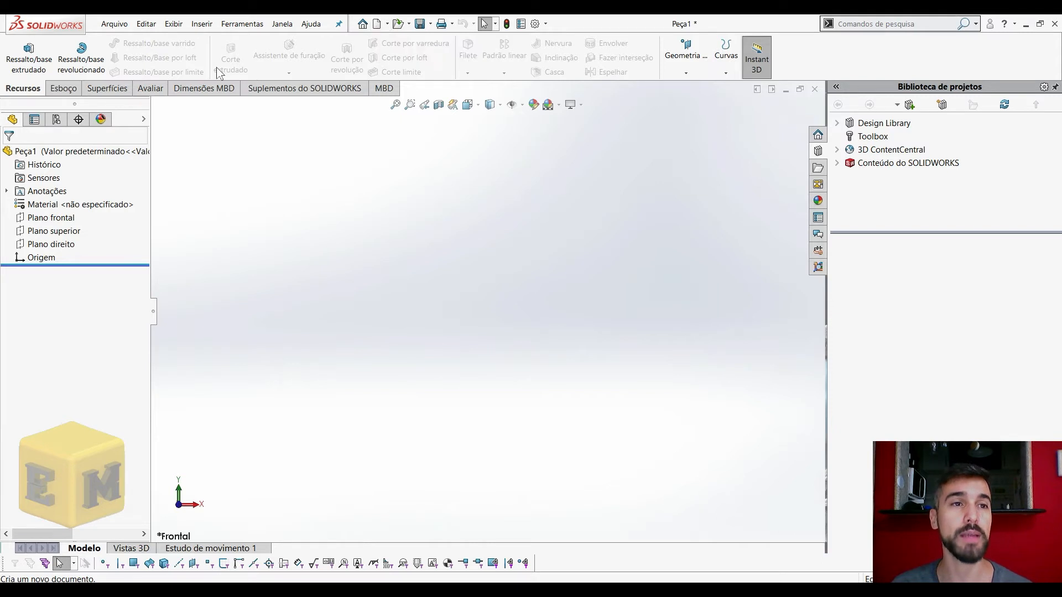
{"action": "left_click", "coordinate": [109, 25]}
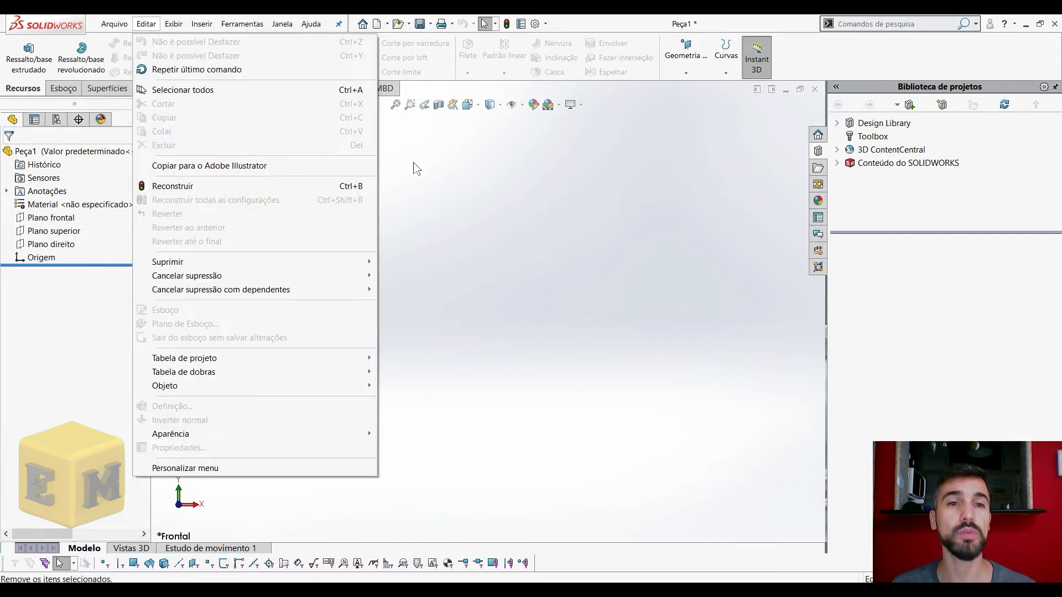
{"action": "left_click", "coordinate": [553, 210]}
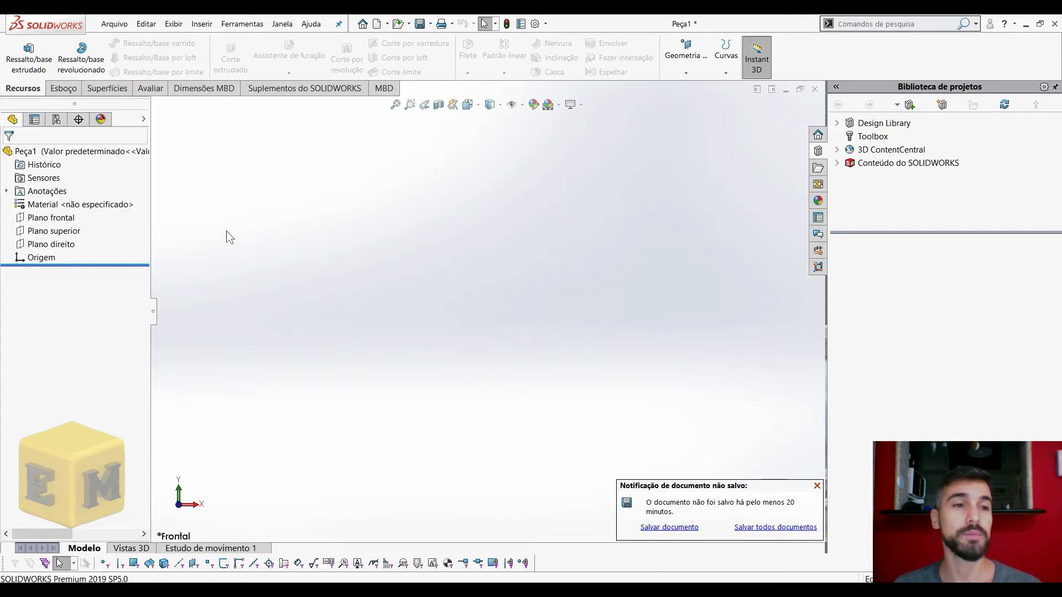
On the front plane, sketch half of the stepped profile from the origin with an 89 mm base line, three more lines and a 36 mm radius tangent arc.
{"action": "right_click", "coordinate": [64, 223]}
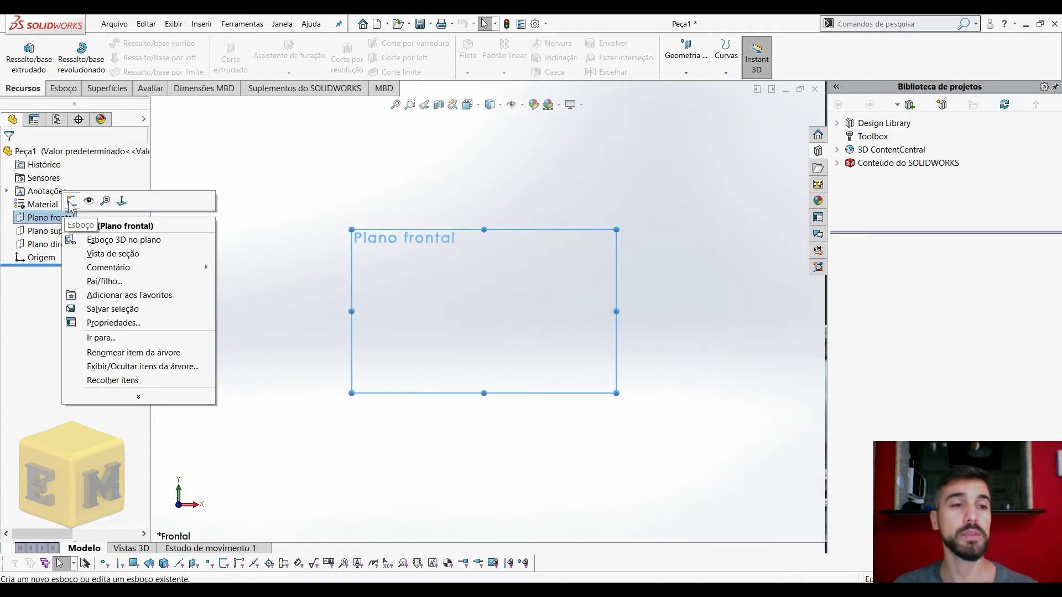
{"action": "left_click", "coordinate": [70, 201]}
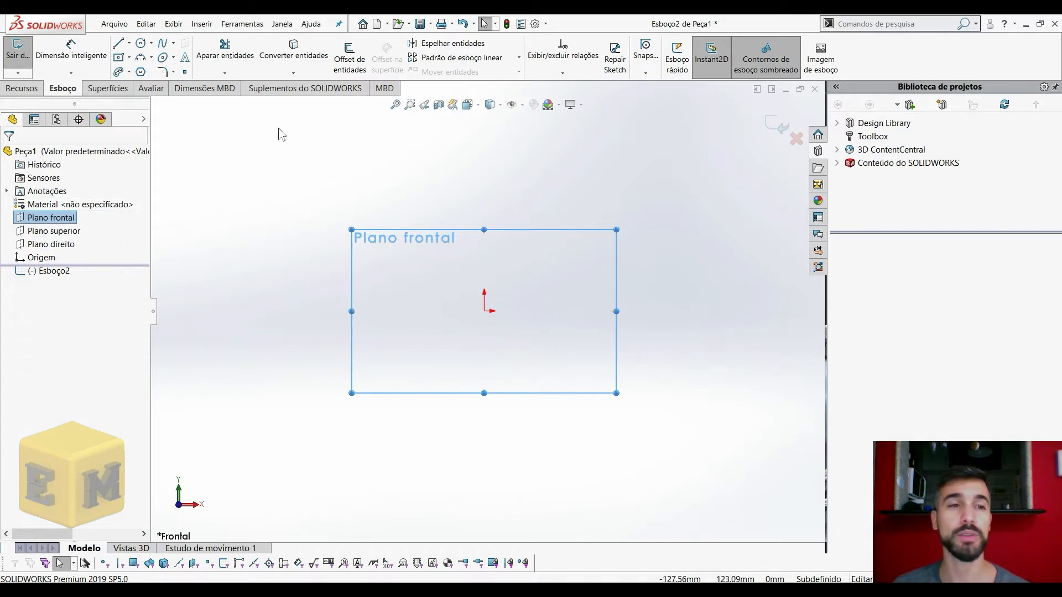
{"action": "left_click", "coordinate": [119, 44]}
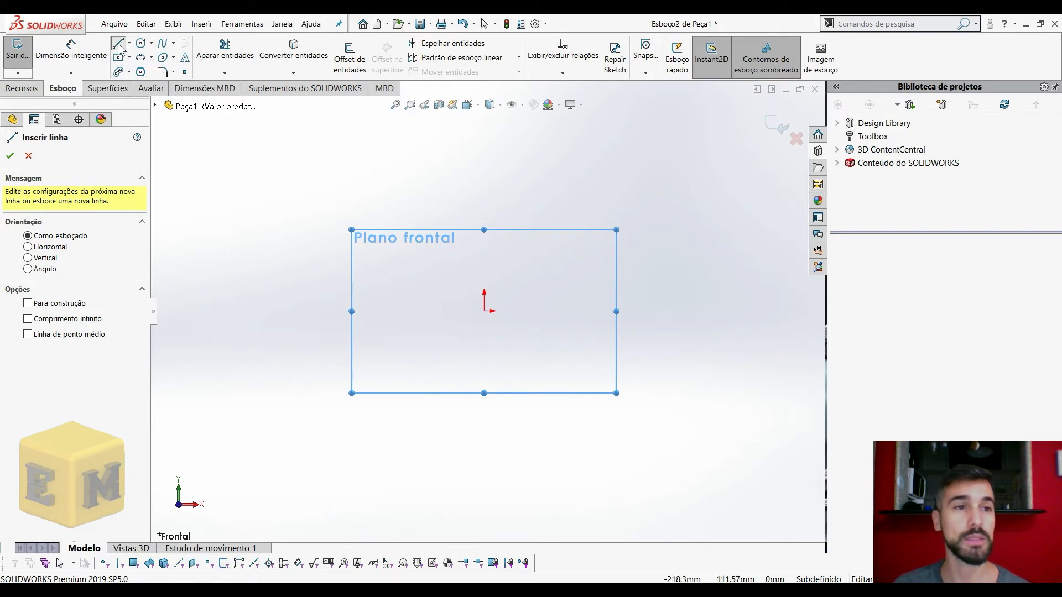
{"action": "left_click", "coordinate": [484, 311]}
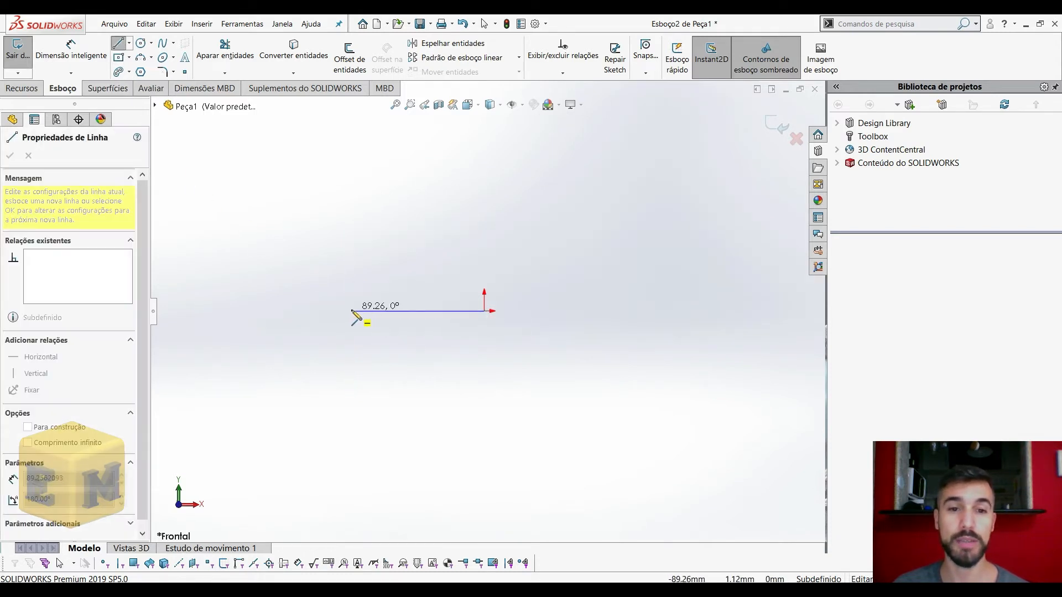
{"action": "left_click", "coordinate": [352, 311]}
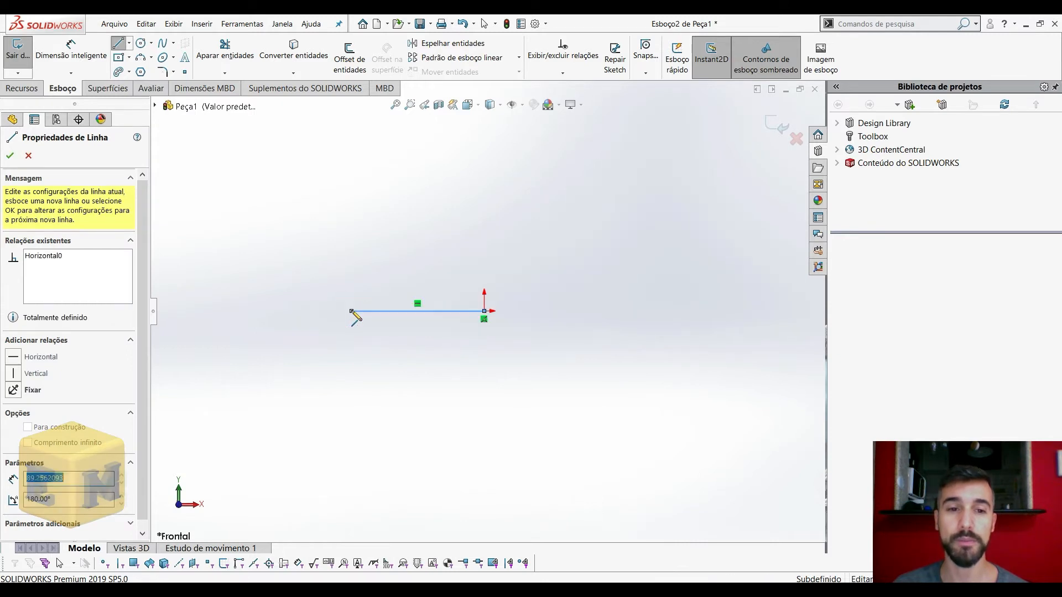
{"action": "left_click", "coordinate": [352, 276]}
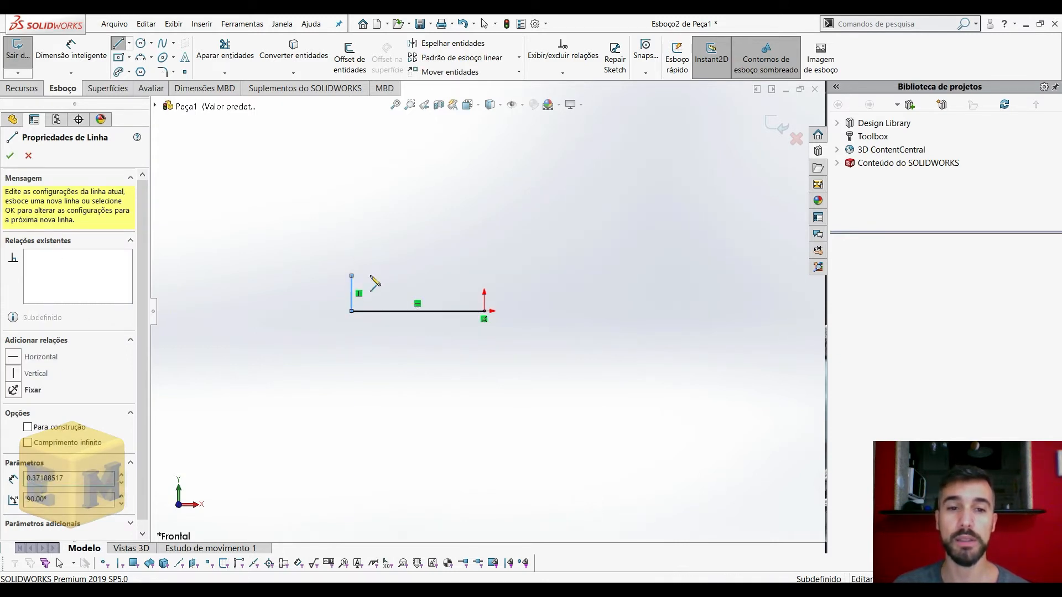
{"action": "left_click", "coordinate": [431, 276]}
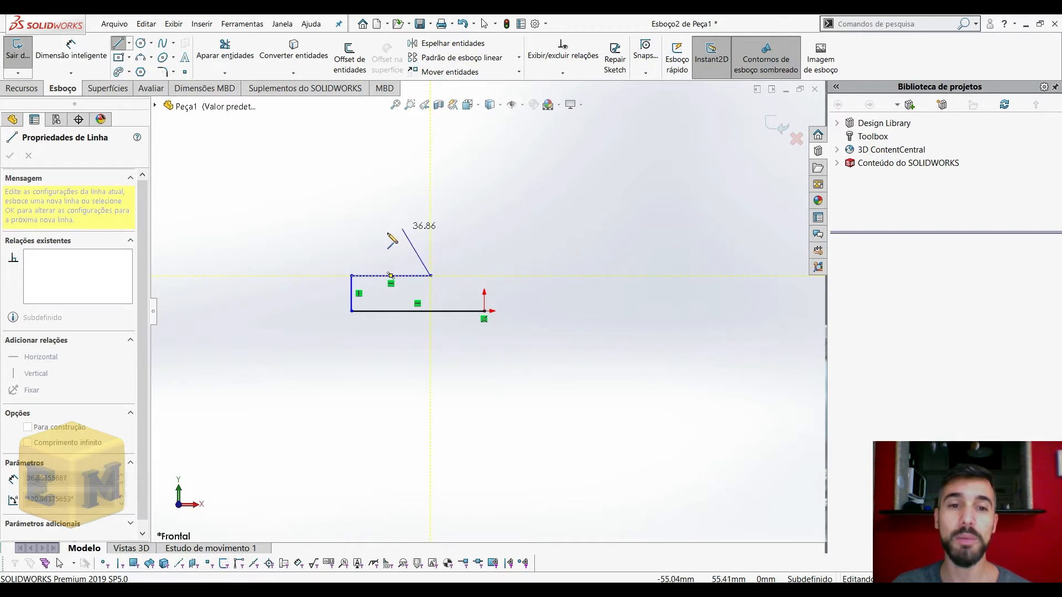
{"action": "left_click", "coordinate": [431, 215]}
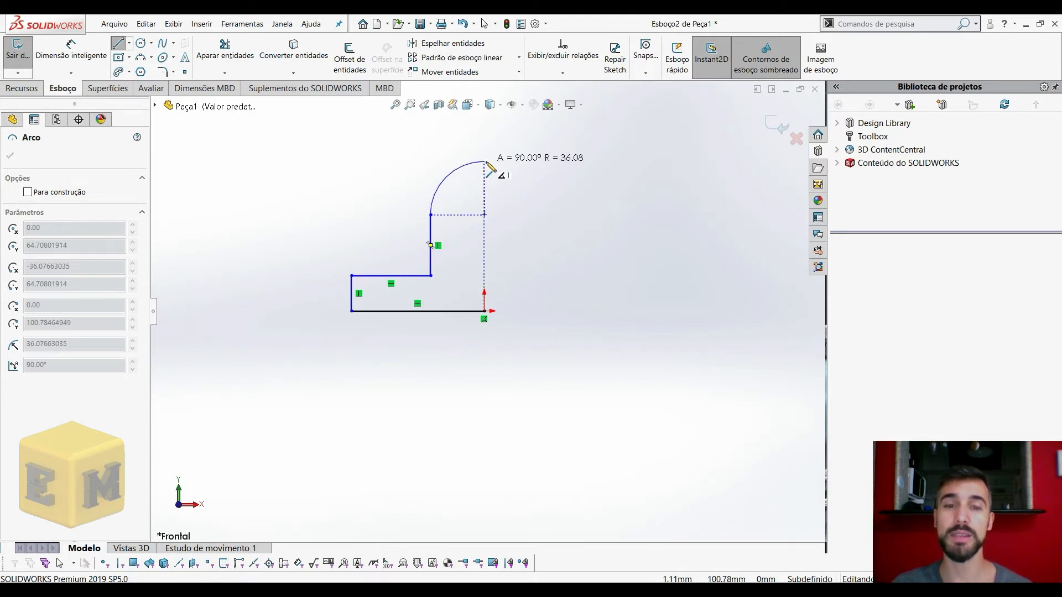
{"action": "left_click", "coordinate": [486, 162]}
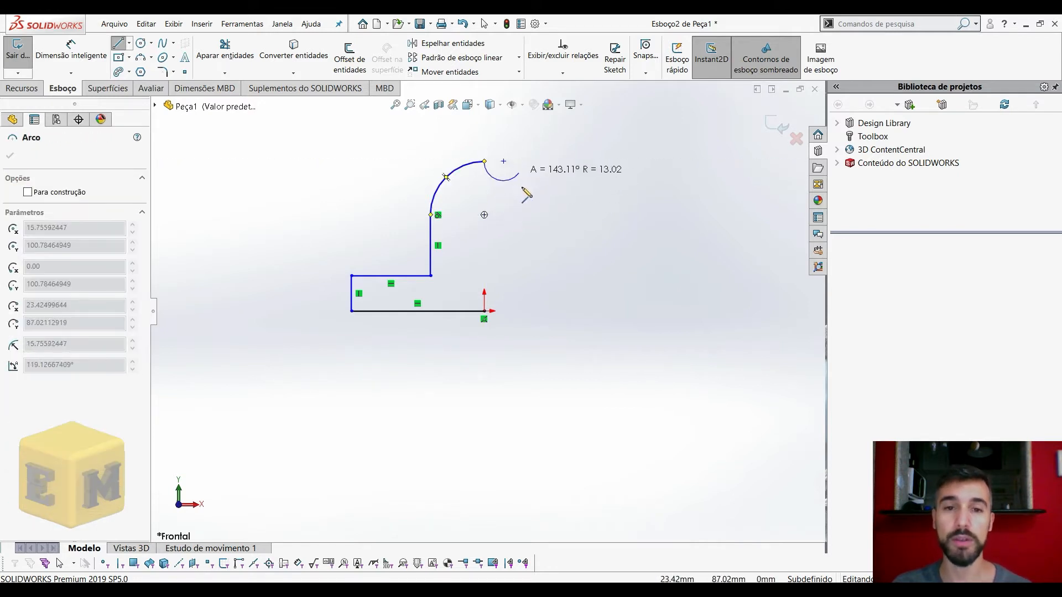
{"action": "key", "text": "Escape"}
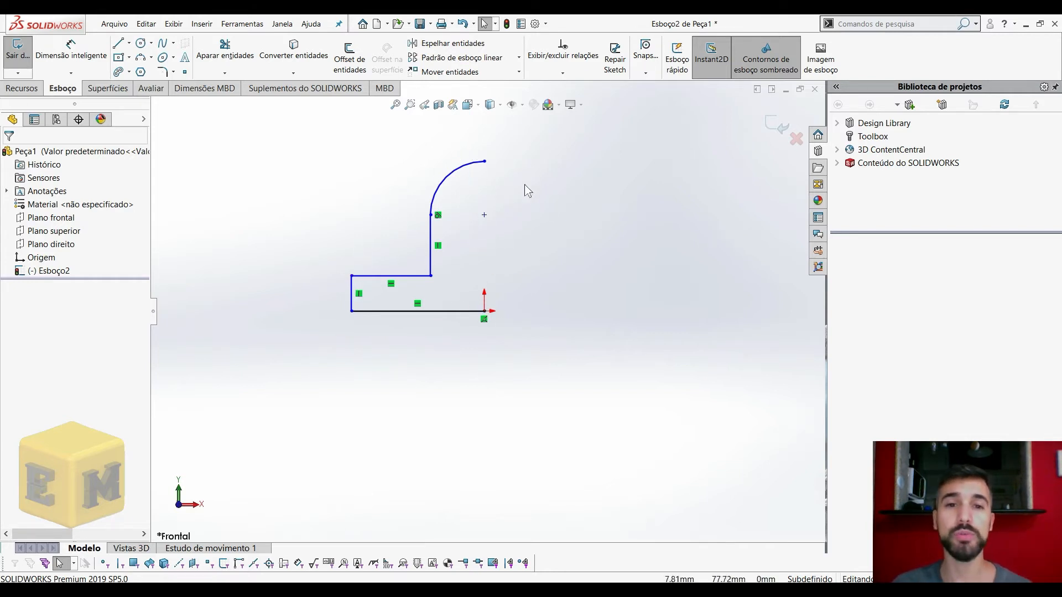
Draw a vertical centerline from the arc's upper endpoint down to the origin.
{"action": "left_click", "coordinate": [129, 46]}
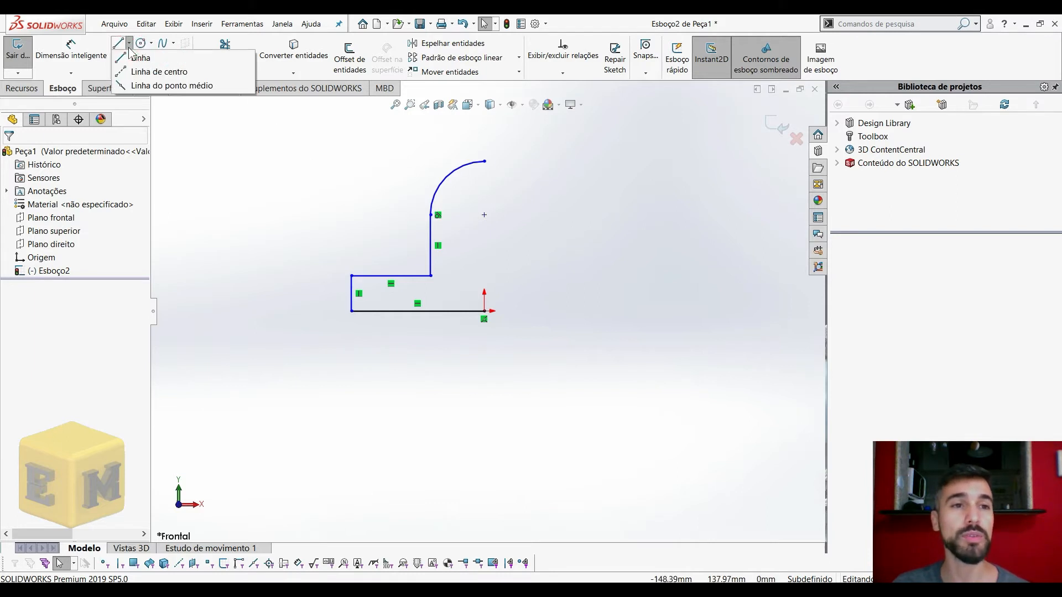
{"action": "left_click", "coordinate": [155, 72]}
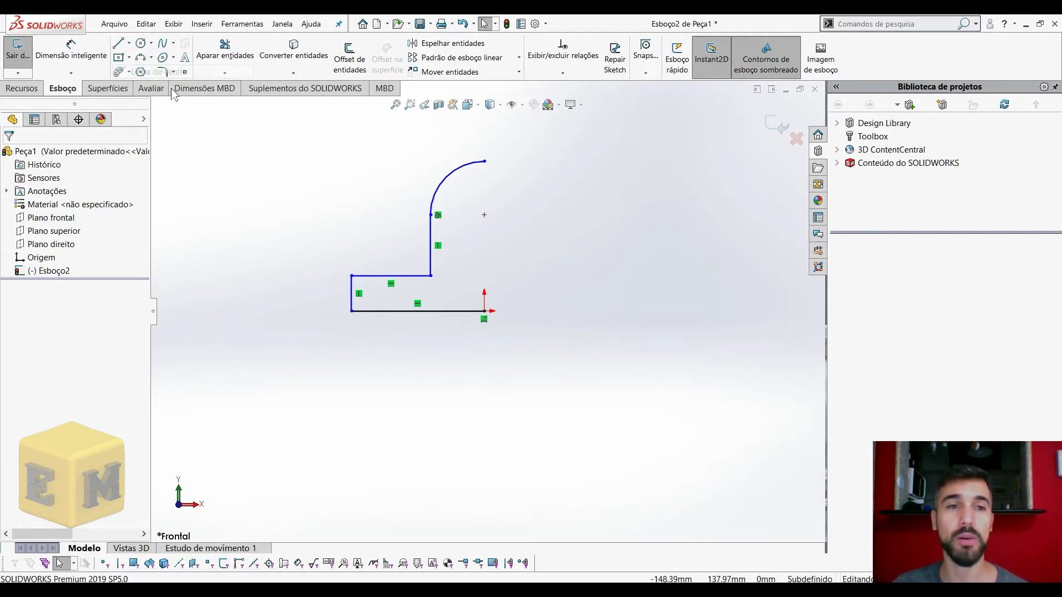
{"action": "left_click", "coordinate": [484, 161]}
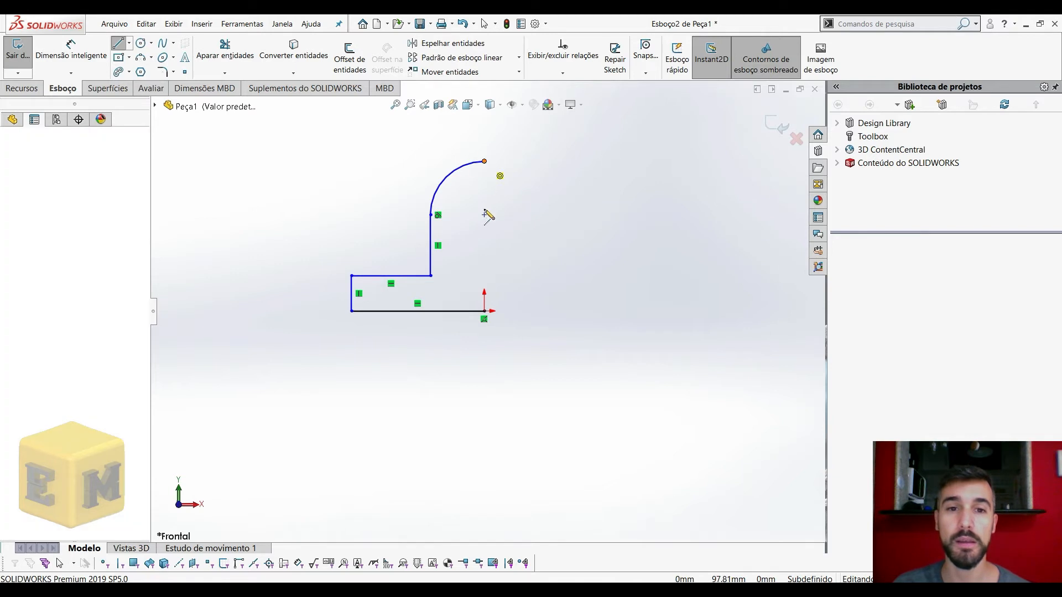
{"action": "left_click", "coordinate": [484, 311]}
{"action": "key", "text": "Escape"}
{"action": "key", "text": "Escape"}
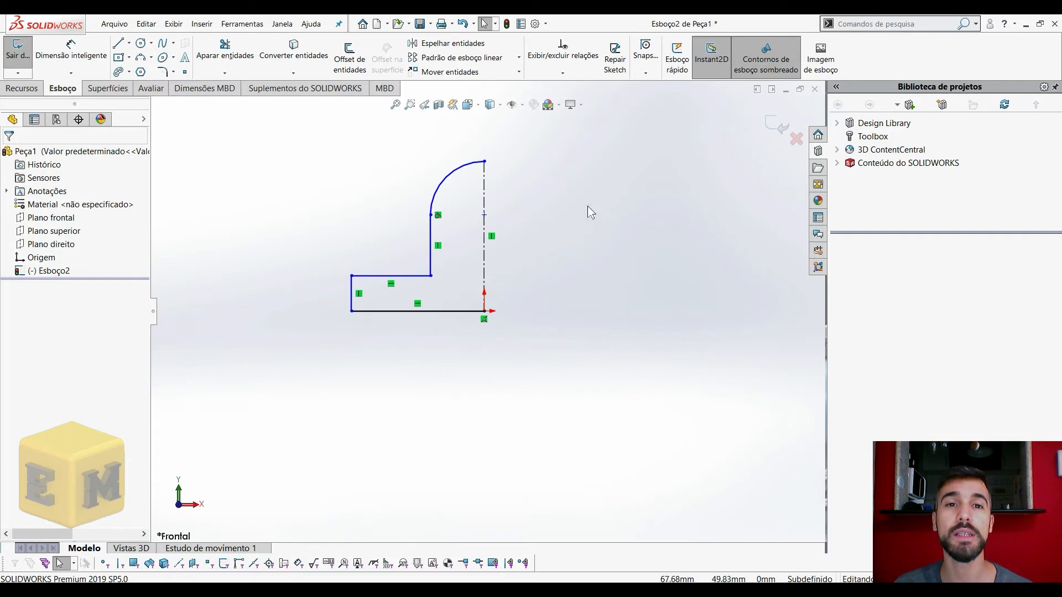
Mirror the arc and the four profile lines about the vertical centerline to complete the symmetric outline.
{"action": "left_click", "coordinate": [454, 43]}
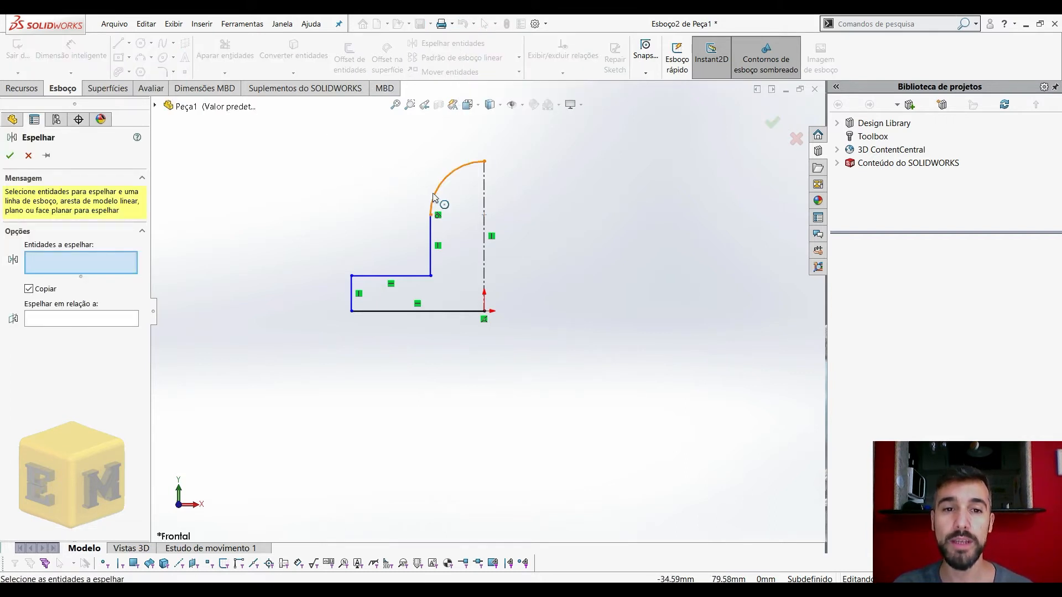
{"action": "left_click", "coordinate": [435, 197]}
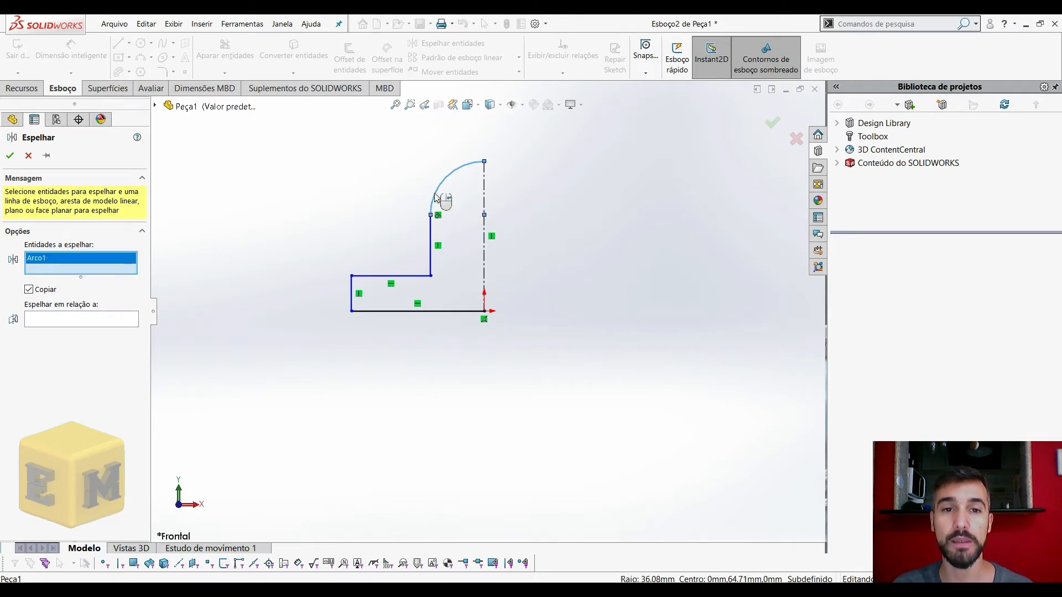
{"action": "left_click", "coordinate": [430, 246], "text": "ctrl"}
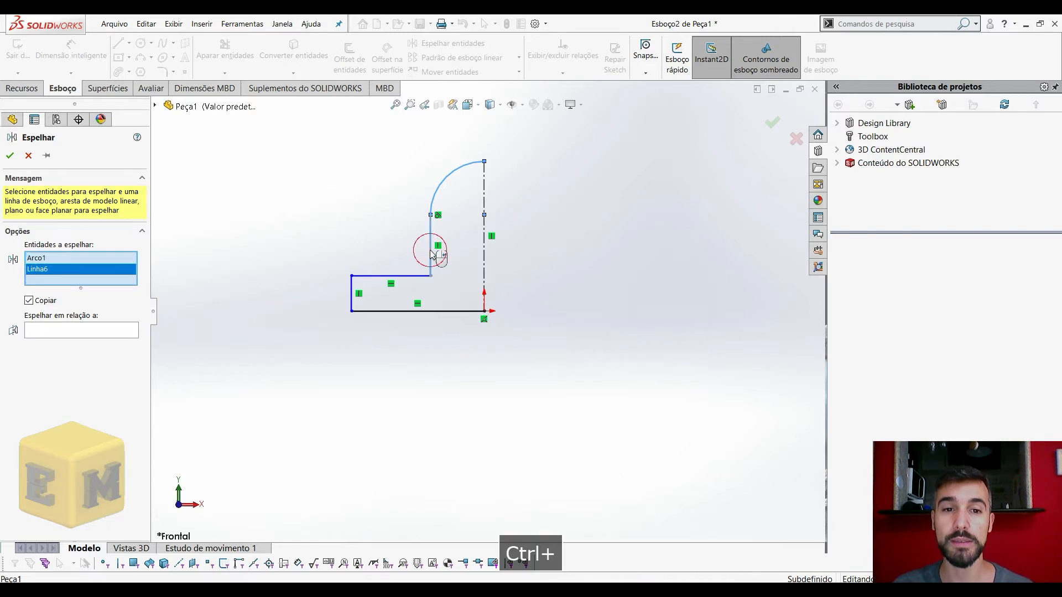
{"action": "left_click", "coordinate": [417, 280], "text": "ctrl"}
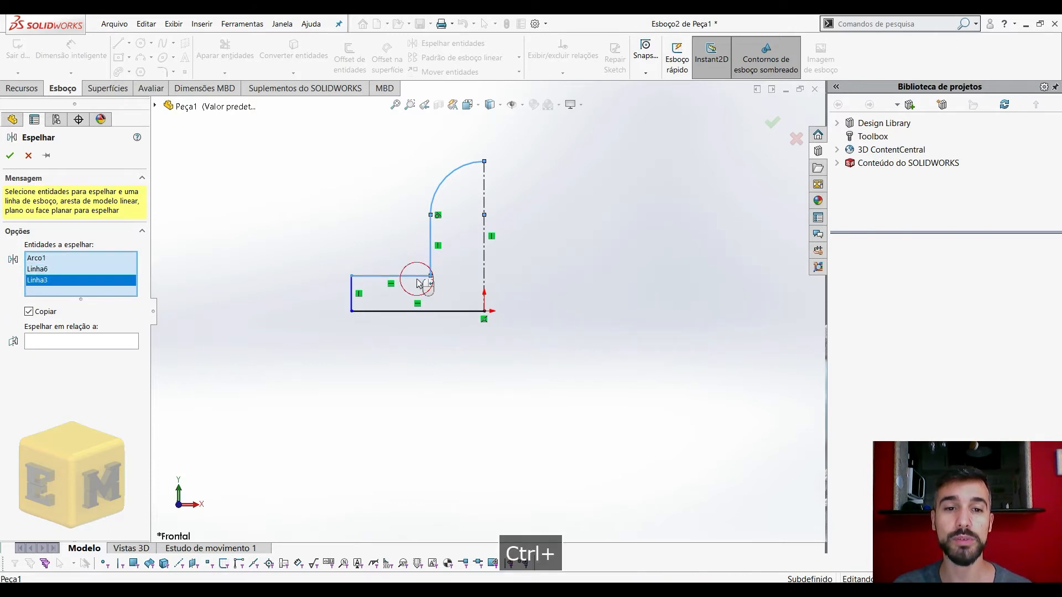
{"action": "left_click", "coordinate": [351, 290], "text": "ctrl"}
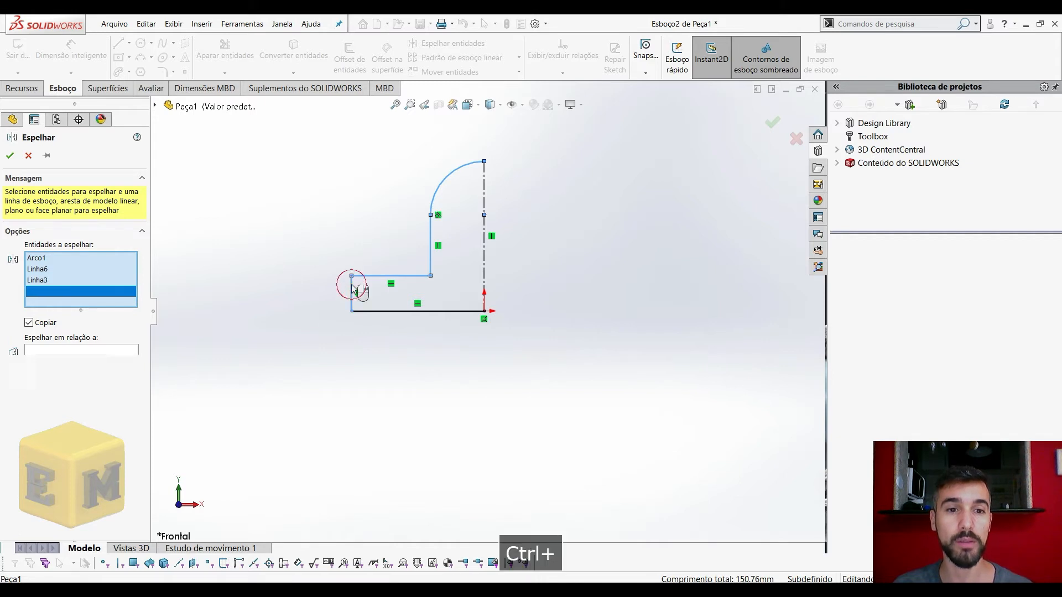
{"action": "left_click", "coordinate": [393, 312], "text": "ctrl"}
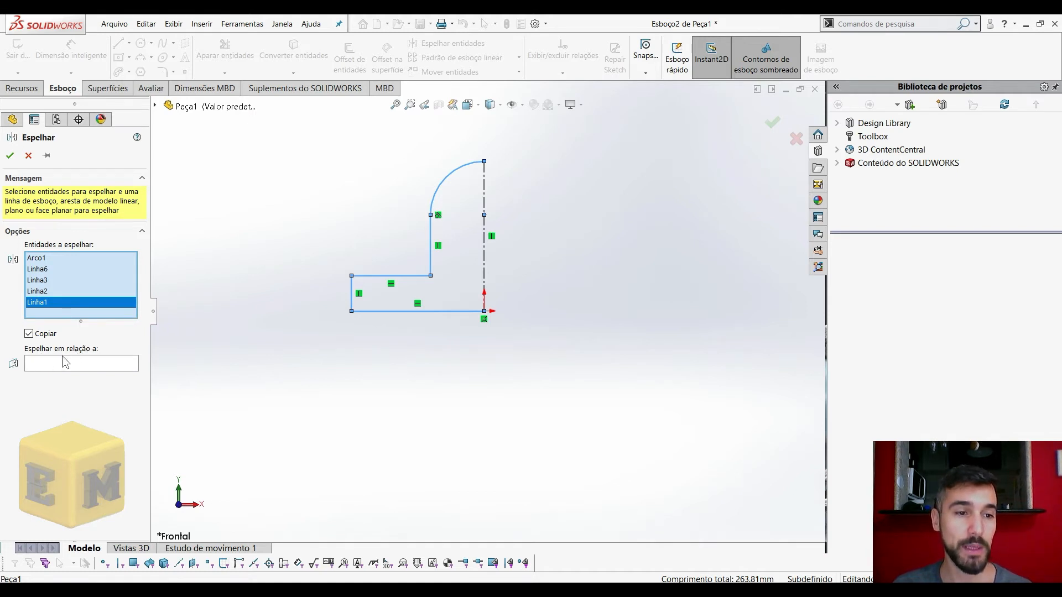
{"action": "left_click", "coordinate": [98, 364]}
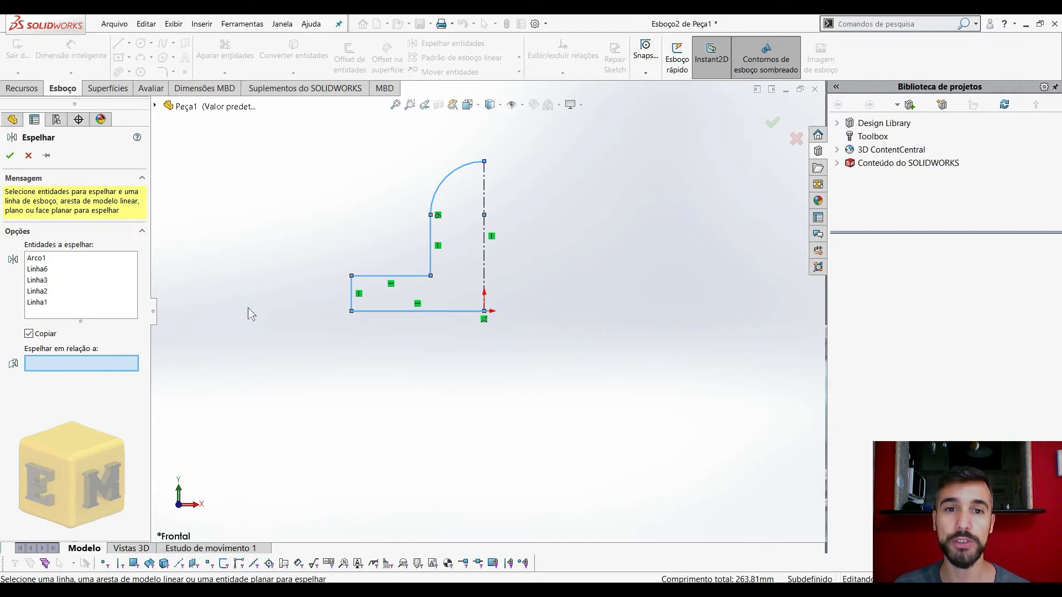
{"action": "left_click", "coordinate": [485, 191]}
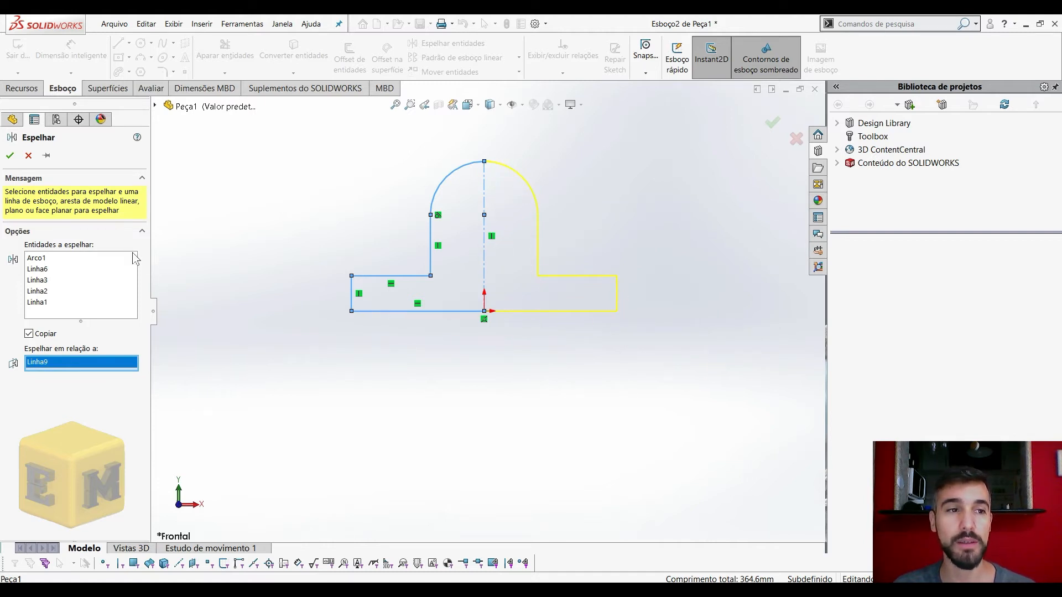
{"action": "left_click", "coordinate": [10, 156]}
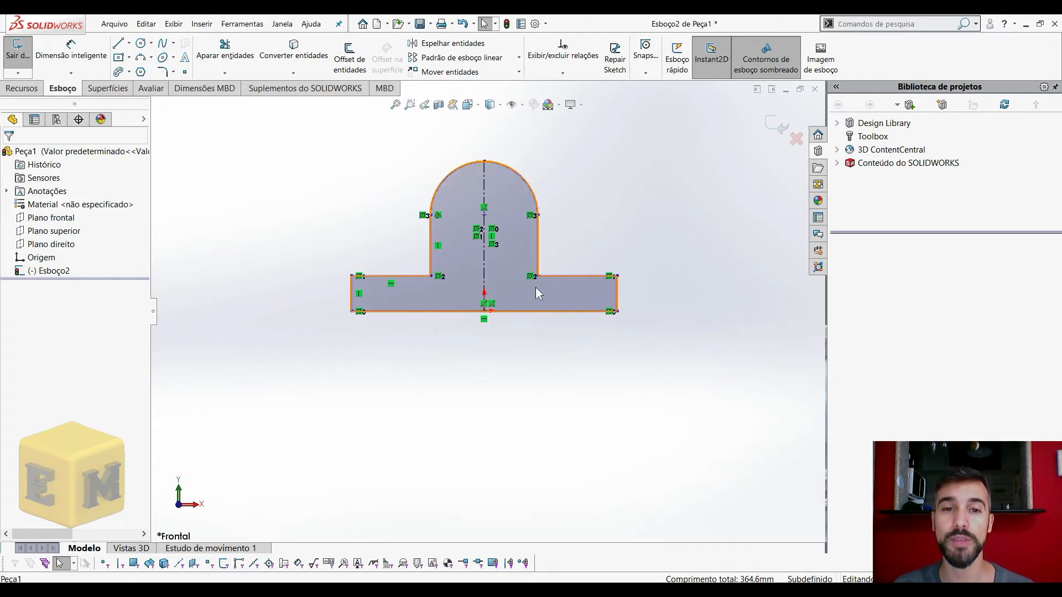
Dimension the base 80 mm wide and 10 mm high, the upright sides 15 mm high and 15 mm from the centerline, and exit the sketch.
{"action": "key", "text": "f"}
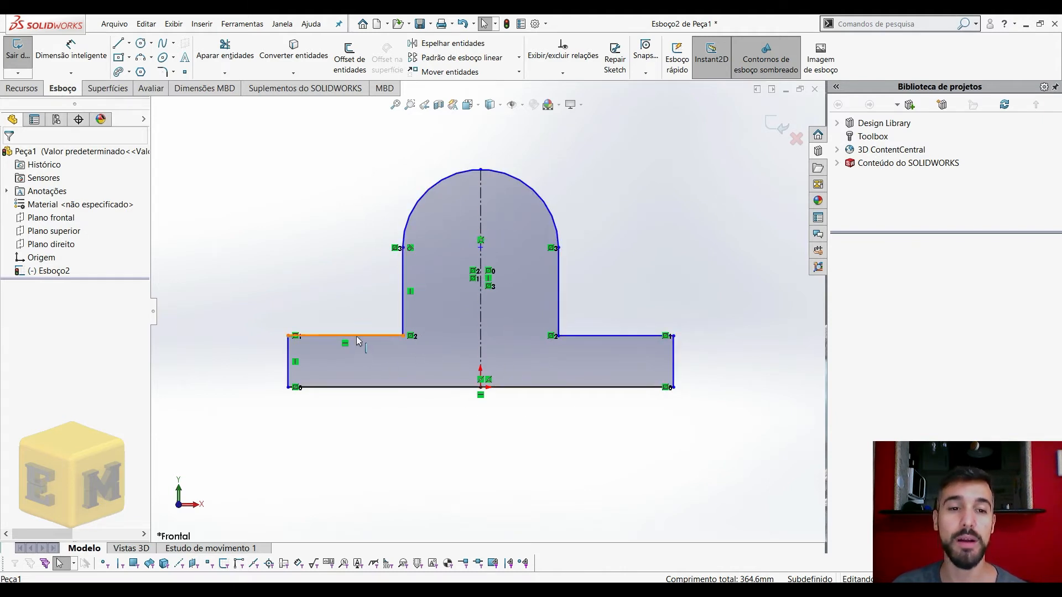
{"action": "key", "text": "z"}
{"action": "key", "text": "z"}
{"action": "key", "text": "z"}
{"action": "right_click_drag", "start_coordinate": [444, 285], "coordinate": [305, 341]}
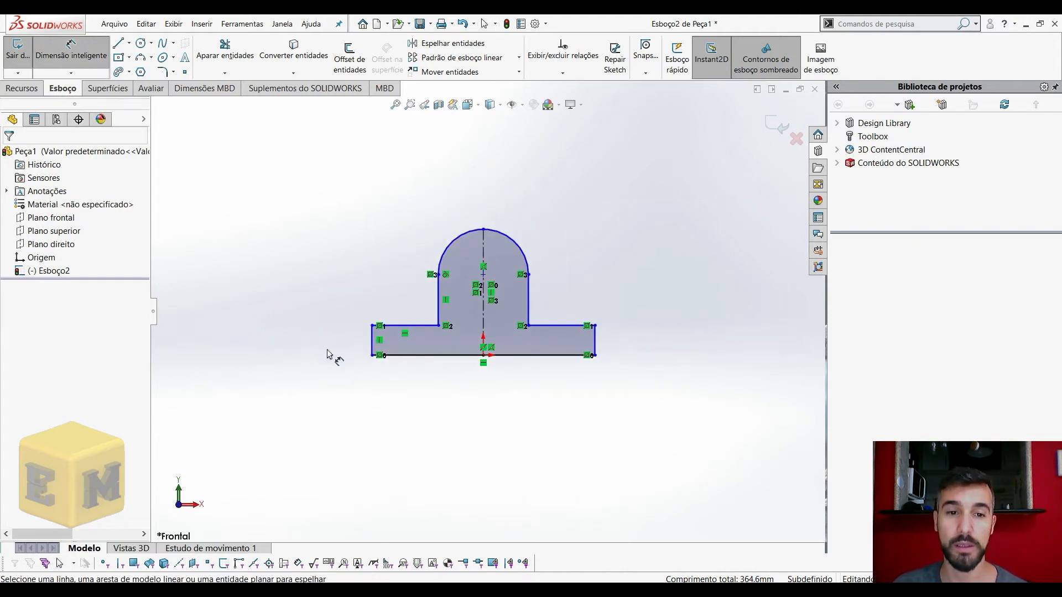
{"action": "left_click", "coordinate": [372, 340]}
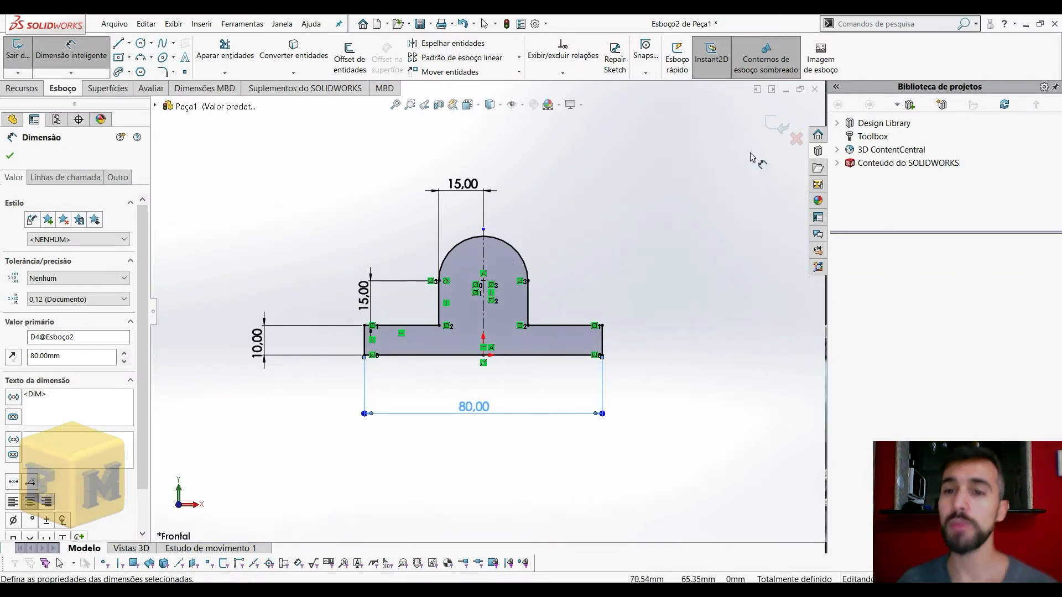
{"action": "left_click", "coordinate": [768, 123]}
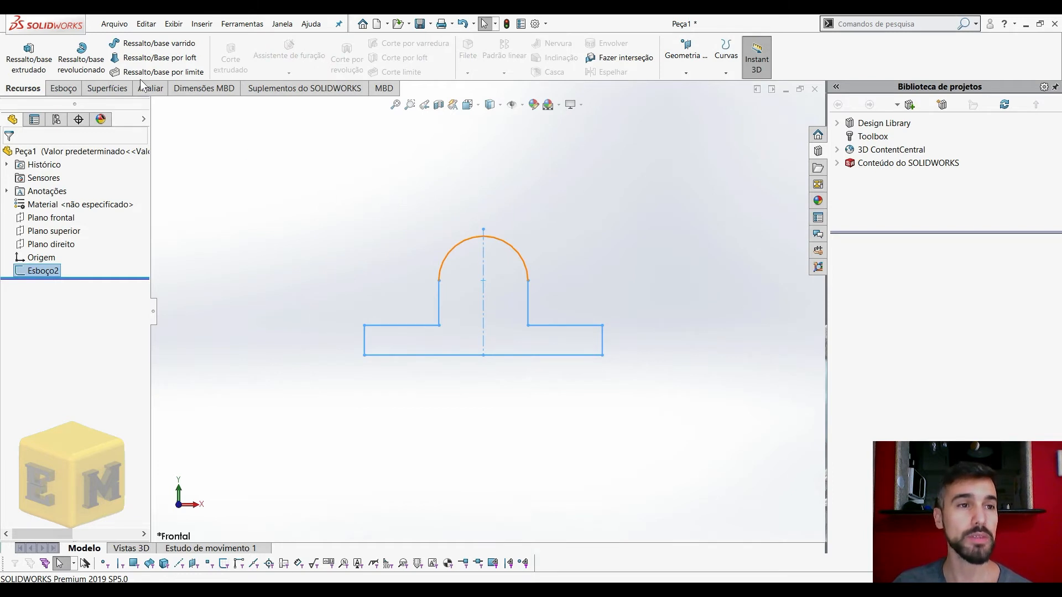
Extrude the stepped profile 15 mm with the mid-plane end condition (Plano médio).
{"action": "left_click", "coordinate": [44, 64]}
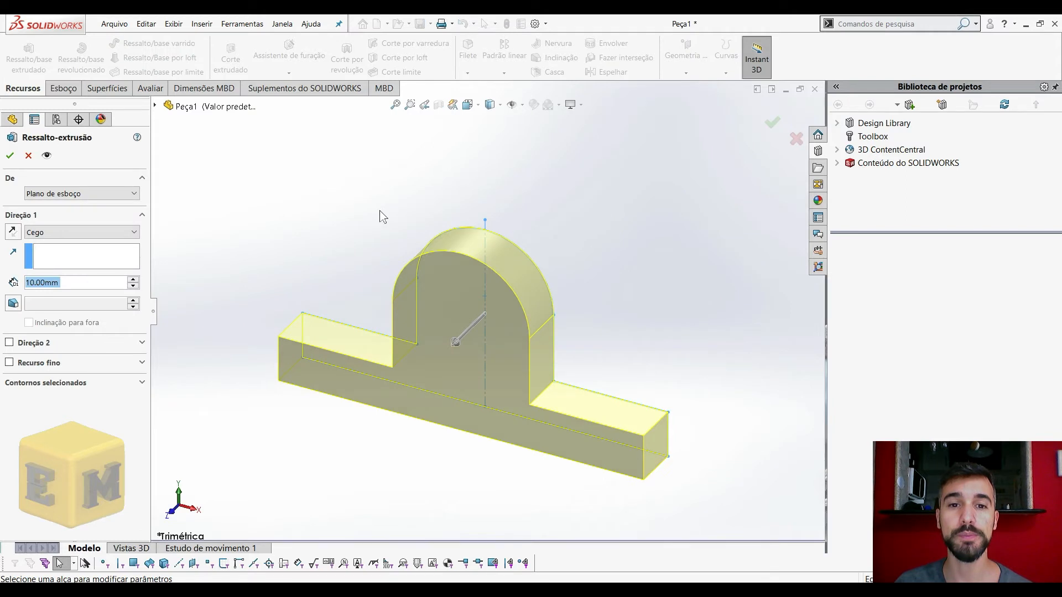
{"action": "left_click", "coordinate": [134, 232]}
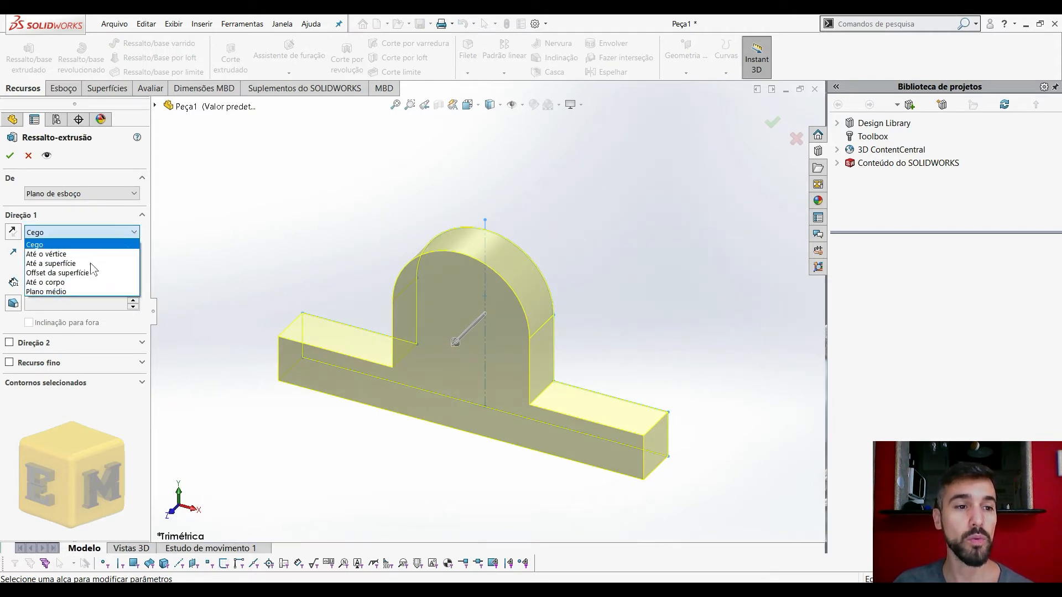
{"action": "left_click", "coordinate": [69, 293]}
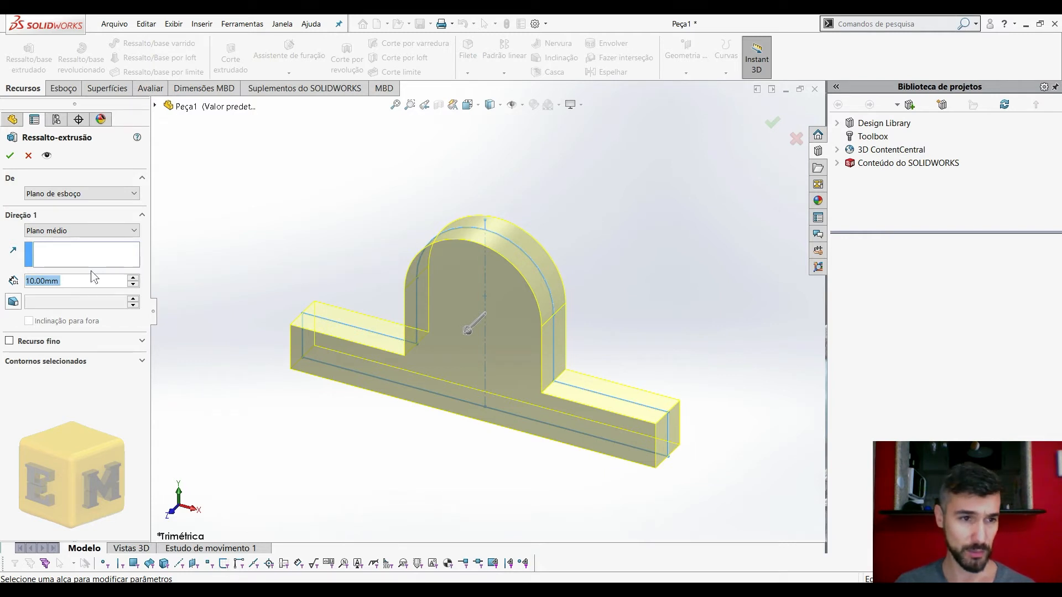
{"action": "type", "text": "15"}
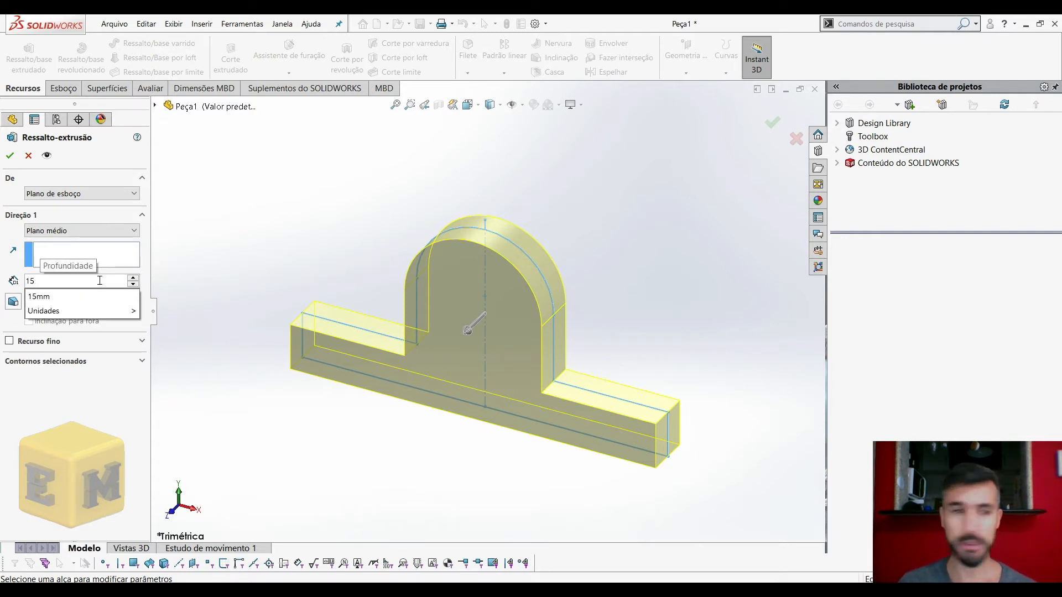
{"action": "key", "text": "Return"}
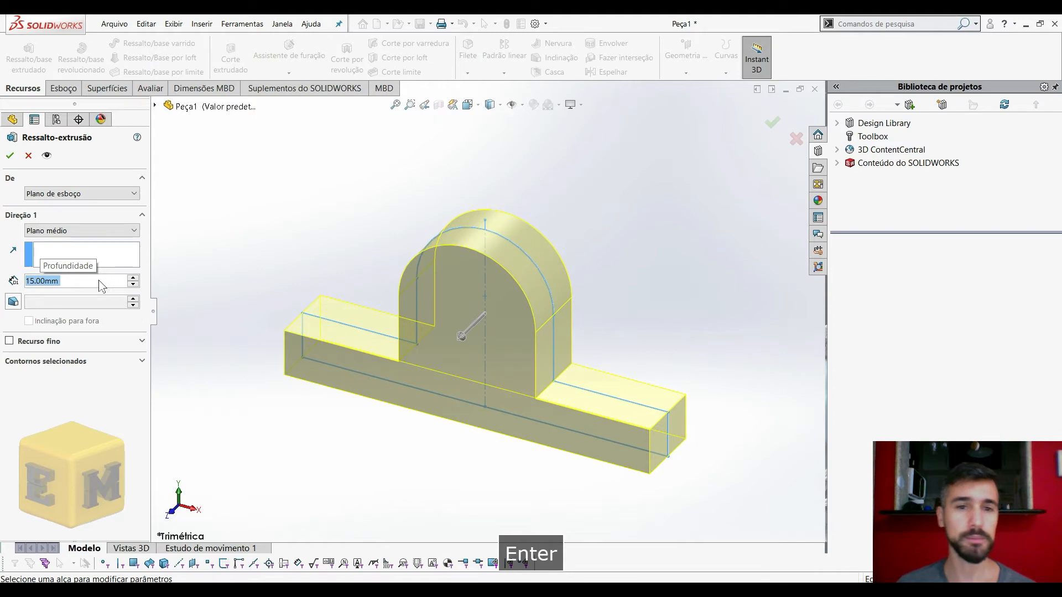
{"action": "left_click", "coordinate": [10, 155]}
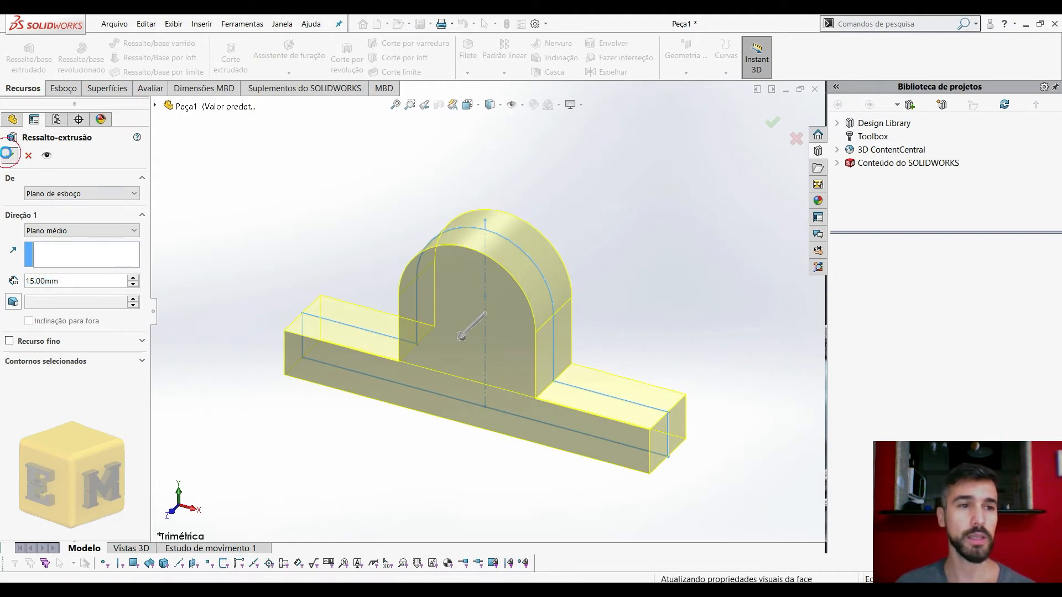
{"action": "left_click", "coordinate": [296, 222]}
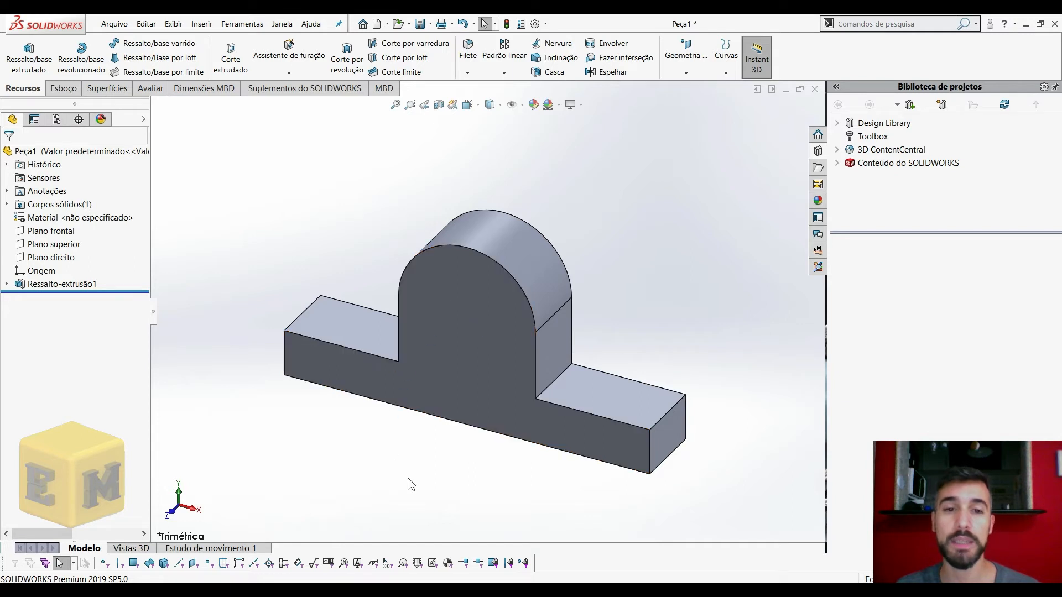
Start a sketch on the bracket's front face and draw a circle of about 8.9 mm radius vertically above the origin.
{"action": "left_click", "coordinate": [463, 317]}
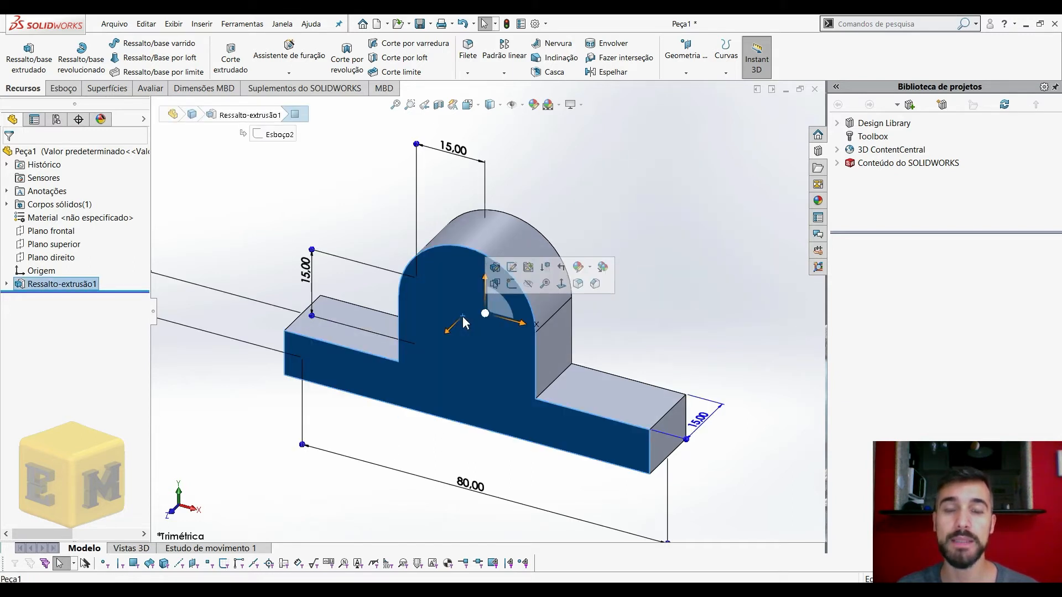
{"action": "left_click", "coordinate": [512, 285]}
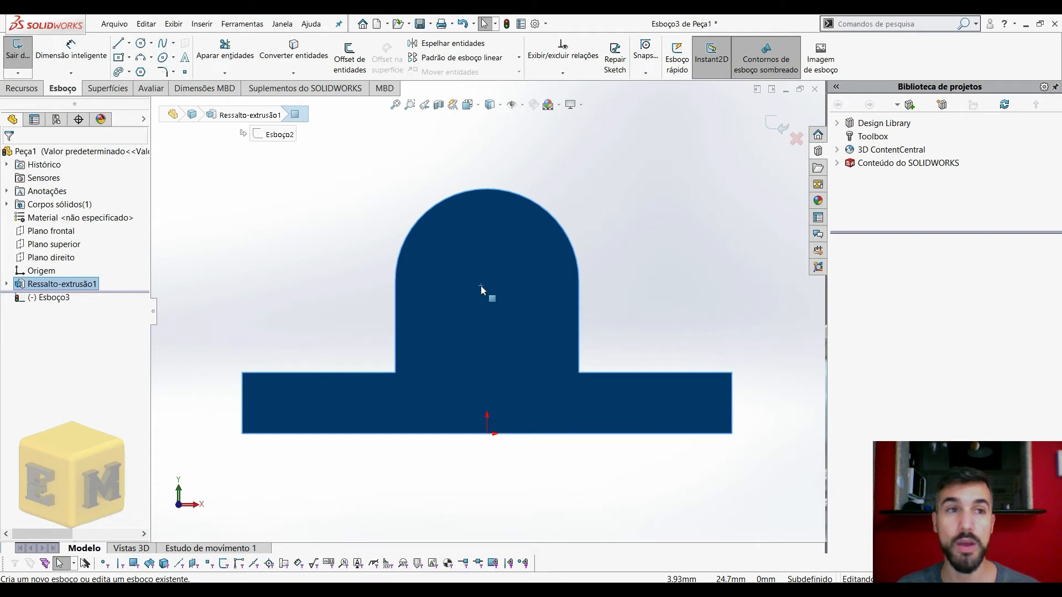
{"action": "left_click", "coordinate": [141, 44]}
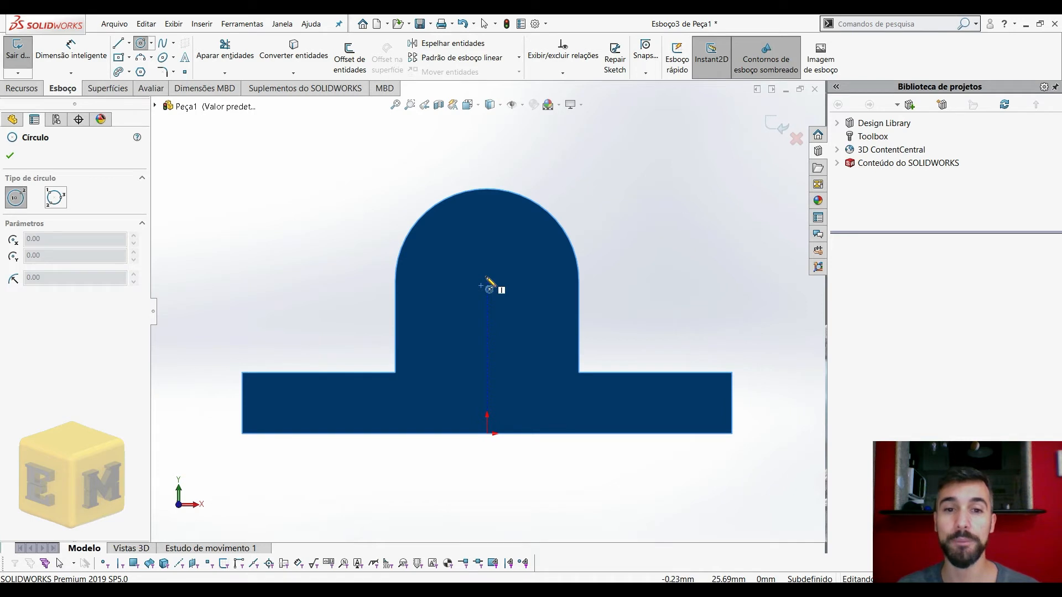
{"action": "left_click", "coordinate": [487, 276]}
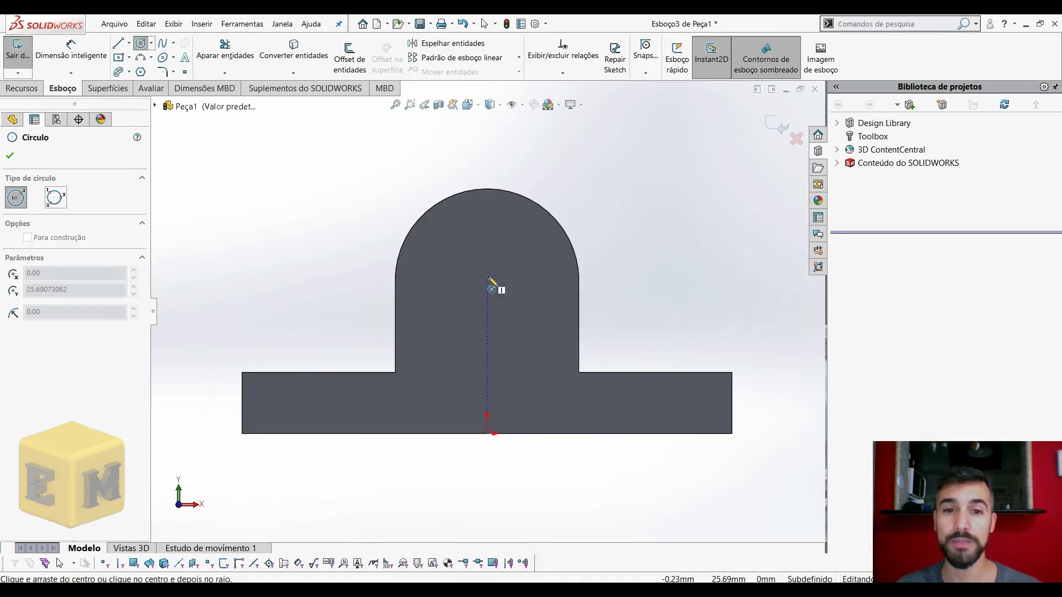
{"action": "left_click", "coordinate": [524, 319]}
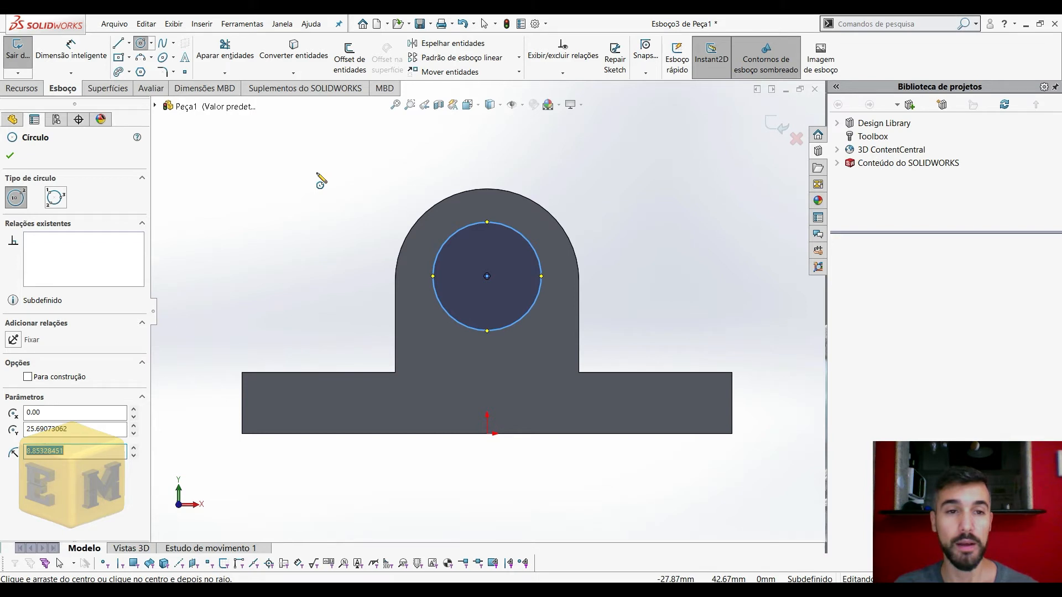
{"action": "key", "text": "Escape"}
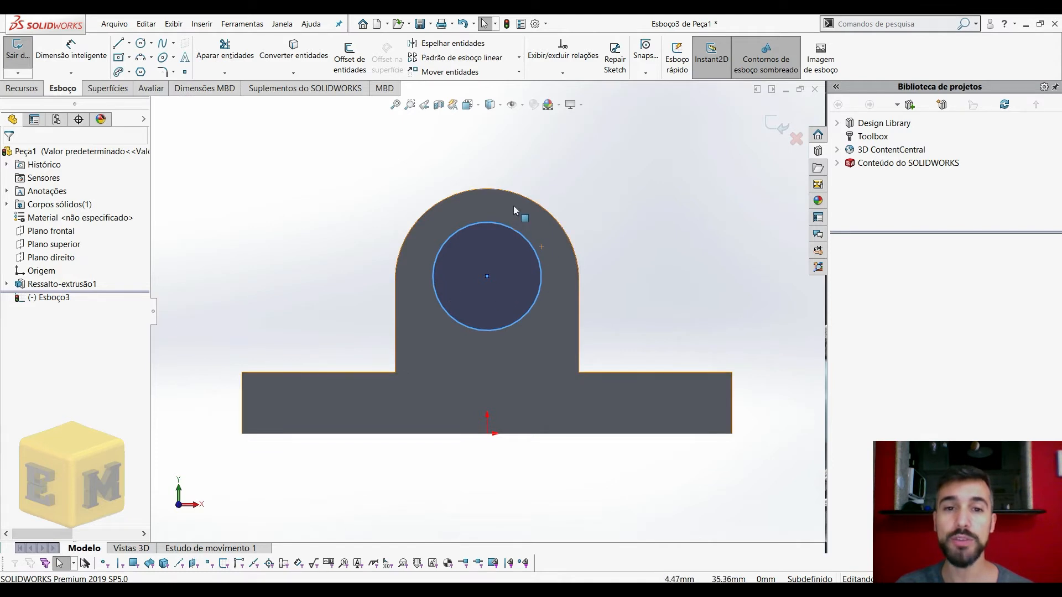
Make the circle concentric with the bracket's rounded upper edge.
{"action": "left_click", "coordinate": [552, 219]}
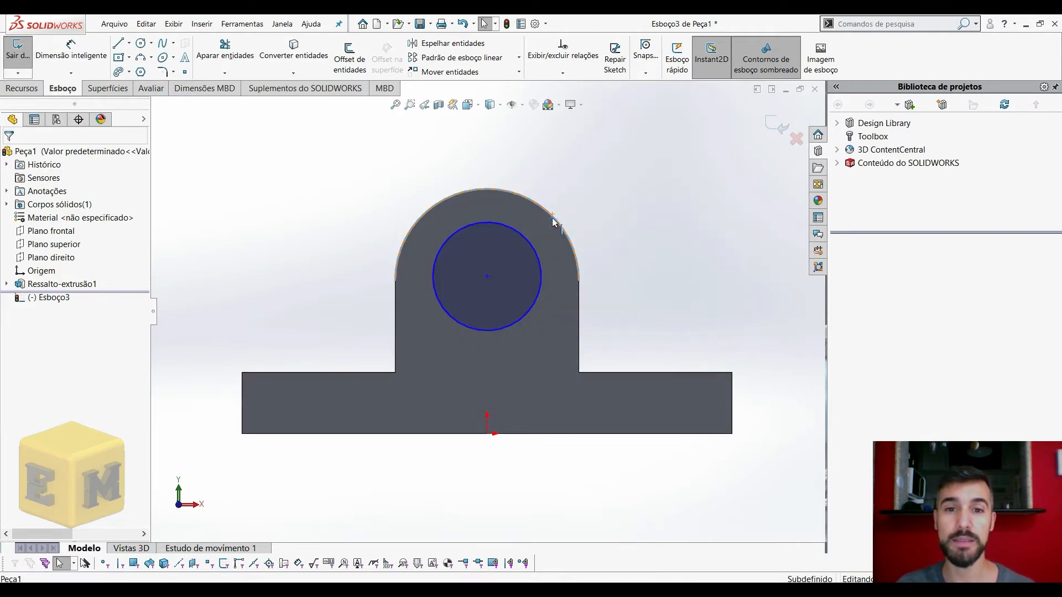
{"action": "left_click", "coordinate": [586, 174]}
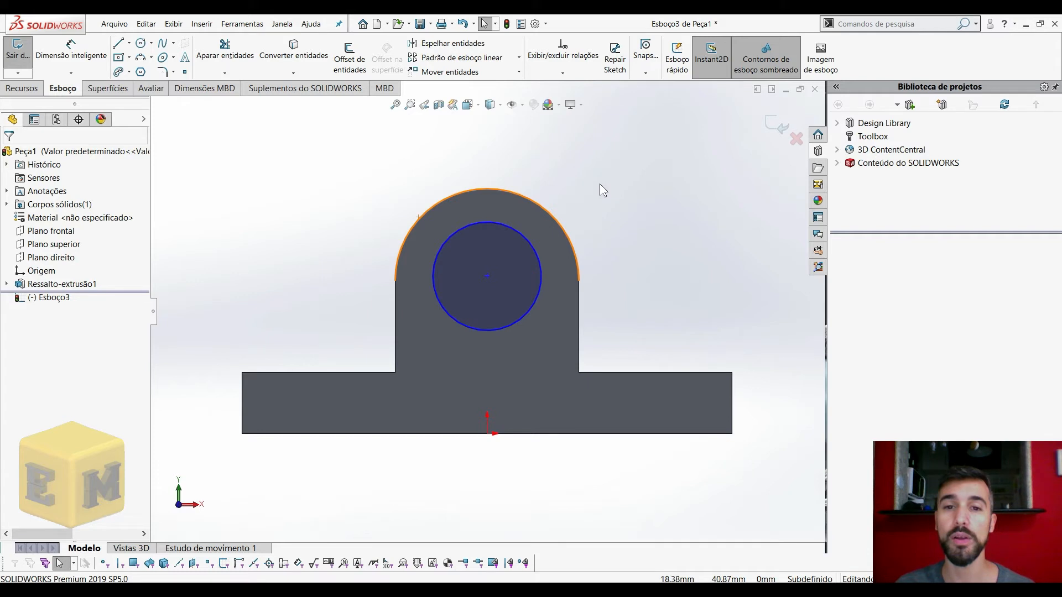
{"action": "left_click", "coordinate": [557, 219]}
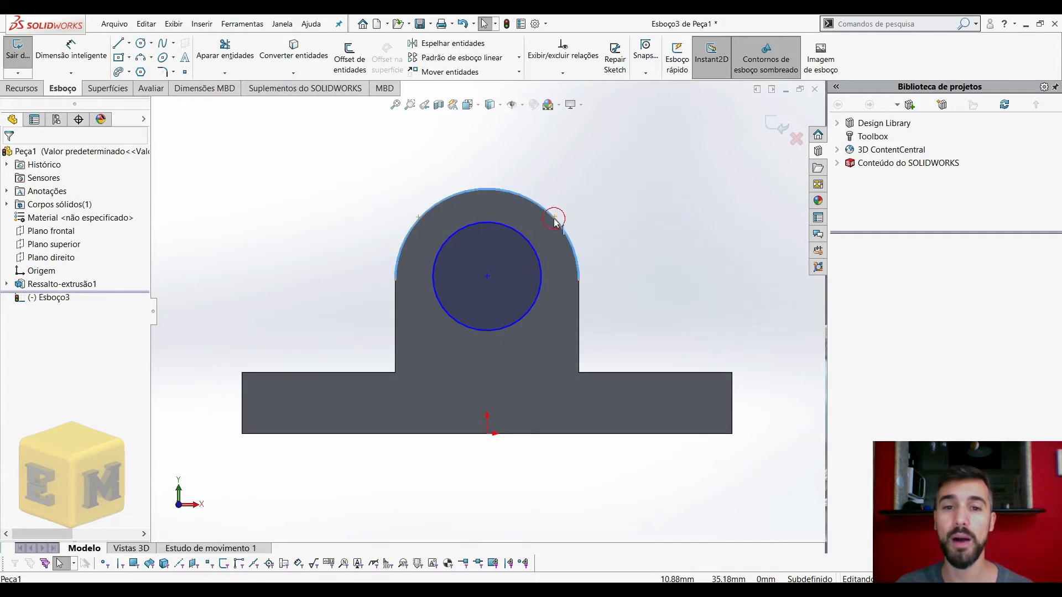
{"action": "left_click", "coordinate": [520, 236], "text": "ctrl"}
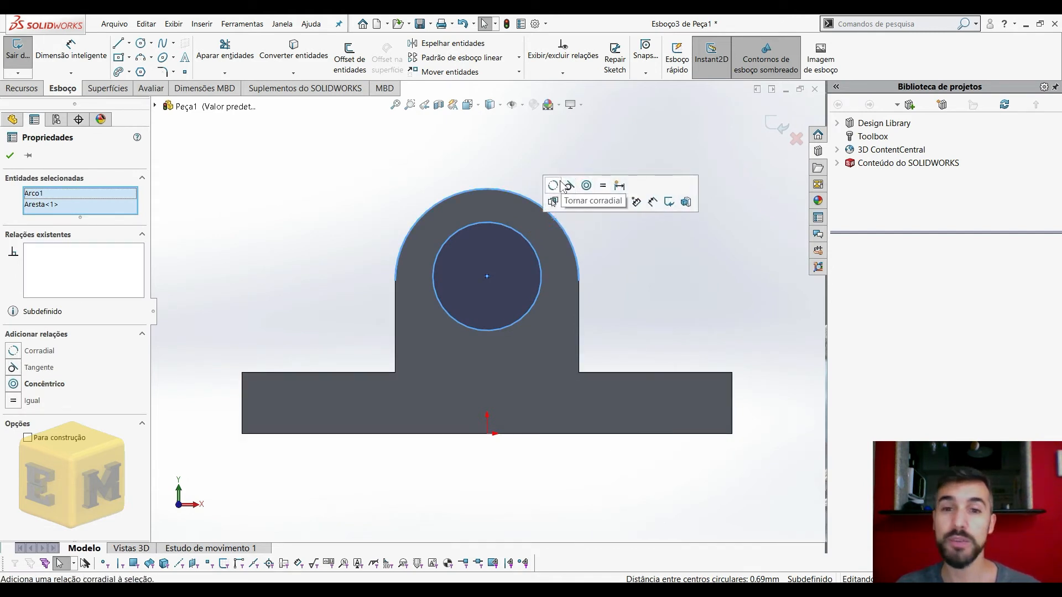
{"action": "left_click", "coordinate": [587, 186]}
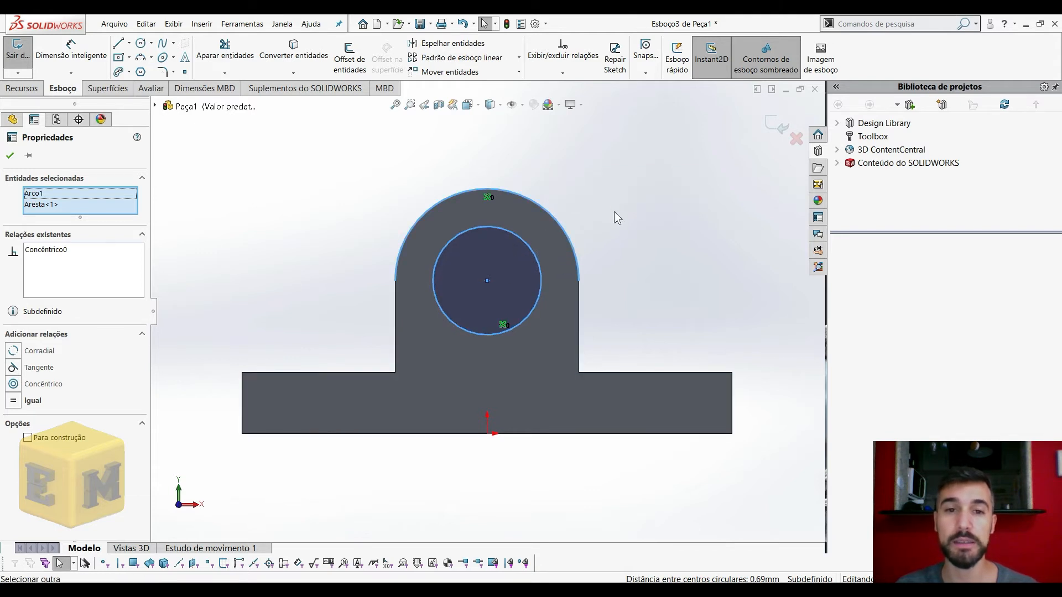
{"action": "left_click", "coordinate": [626, 235]}
{"action": "left_click", "coordinate": [483, 280]}
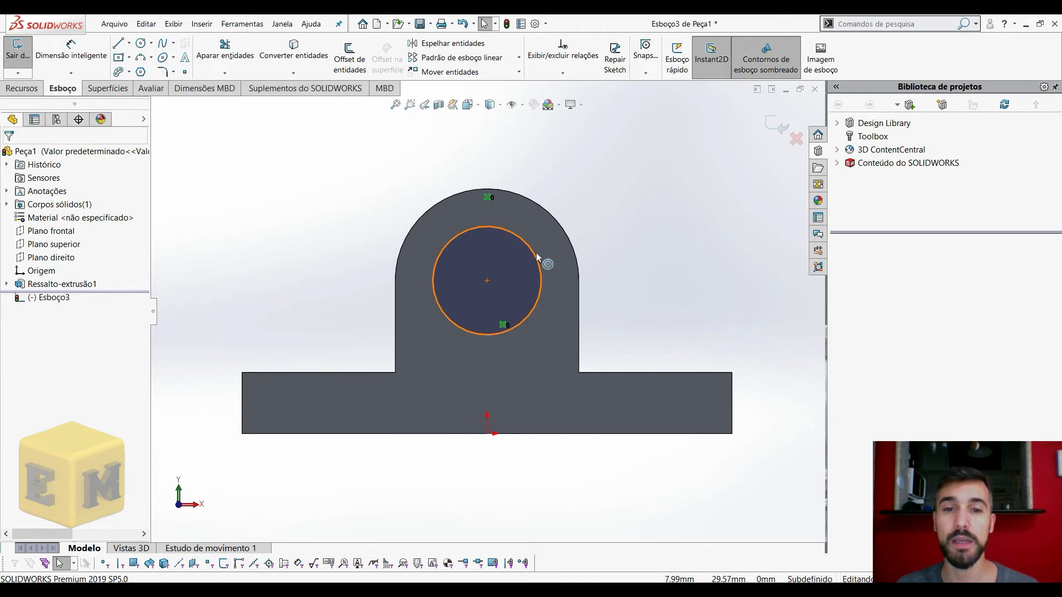
Dimension the circle's diameter as 20 mm and exit the sketch.
{"action": "mouse_move", "coordinate": [536, 256]}
{"action": "left_mouse_down"}
{"action": "mouse_move", "coordinate": [616, 232]}
{"action": "mouse_move", "coordinate": [543, 247]}
{"action": "mouse_move", "coordinate": [583, 240]}
{"action": "mouse_move", "coordinate": [605, 220]}
{"action": "mouse_move", "coordinate": [512, 250]}
{"action": "mouse_move", "coordinate": [619, 237]}
{"action": "mouse_move", "coordinate": [534, 249]}
{"action": "left_mouse_up"}
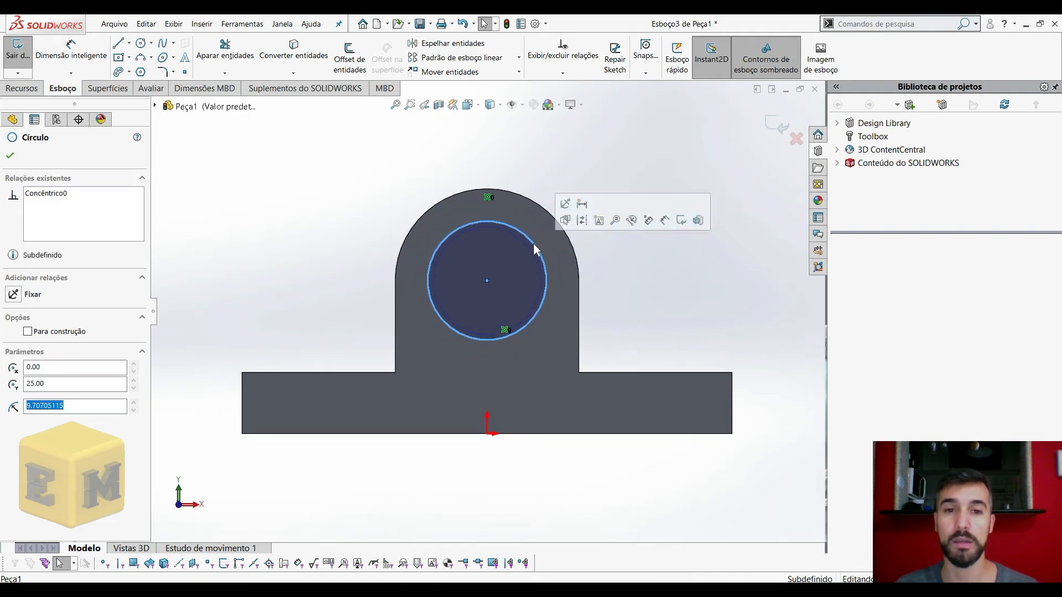
{"action": "left_click", "coordinate": [82, 53]}
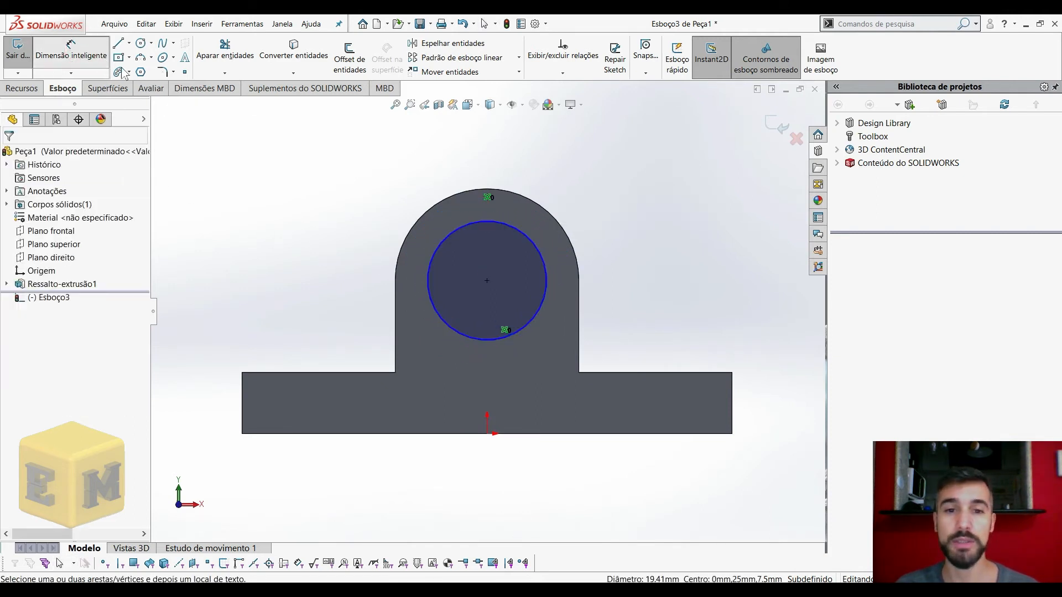
{"action": "left_click", "coordinate": [432, 259]}
{"action": "left_click", "coordinate": [321, 283]}
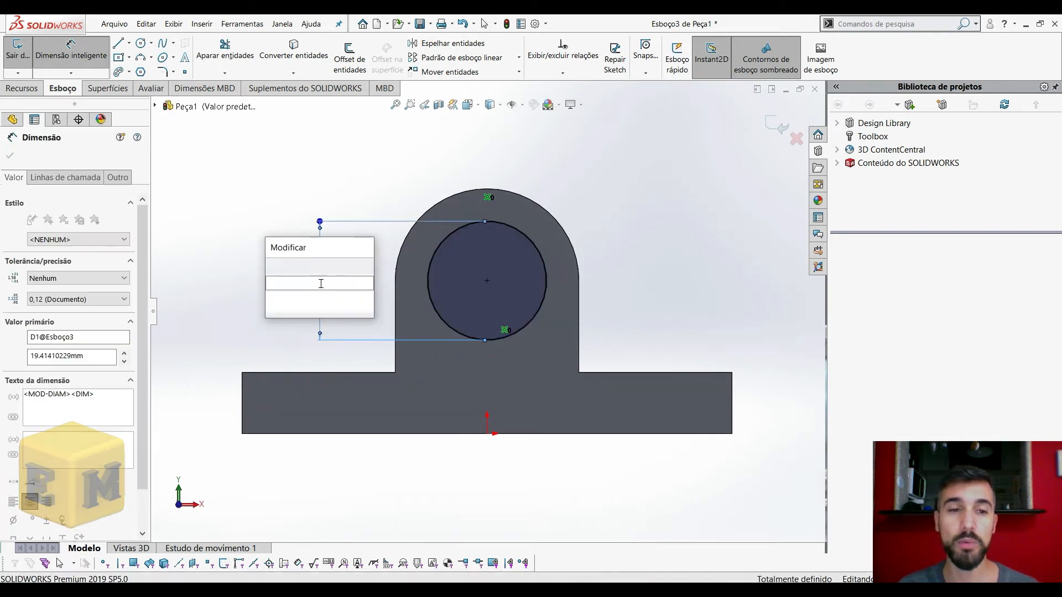
{"action": "type", "text": "20"}
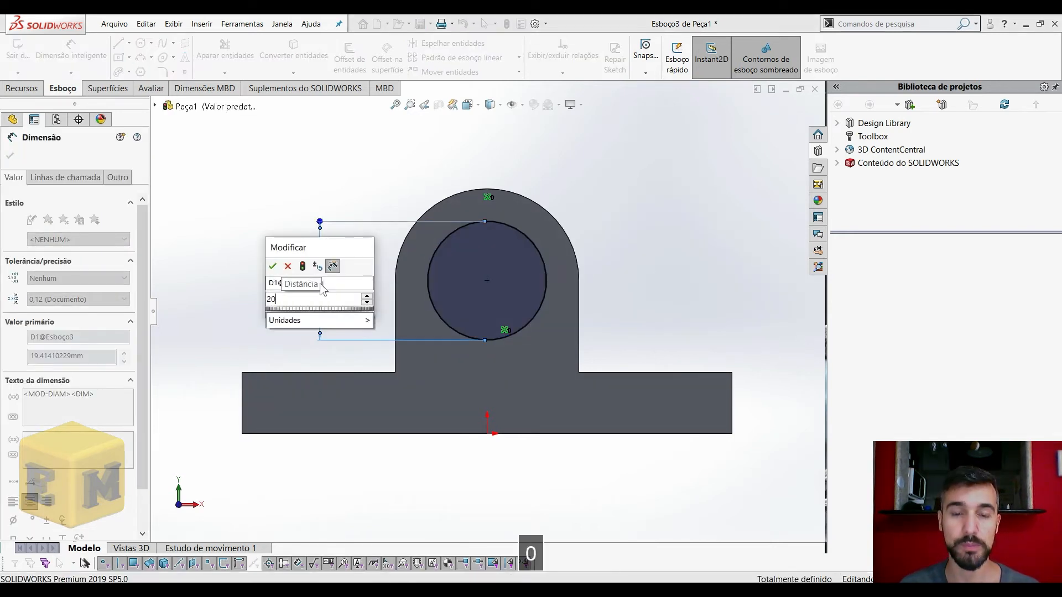
{"action": "key", "text": "Return"}
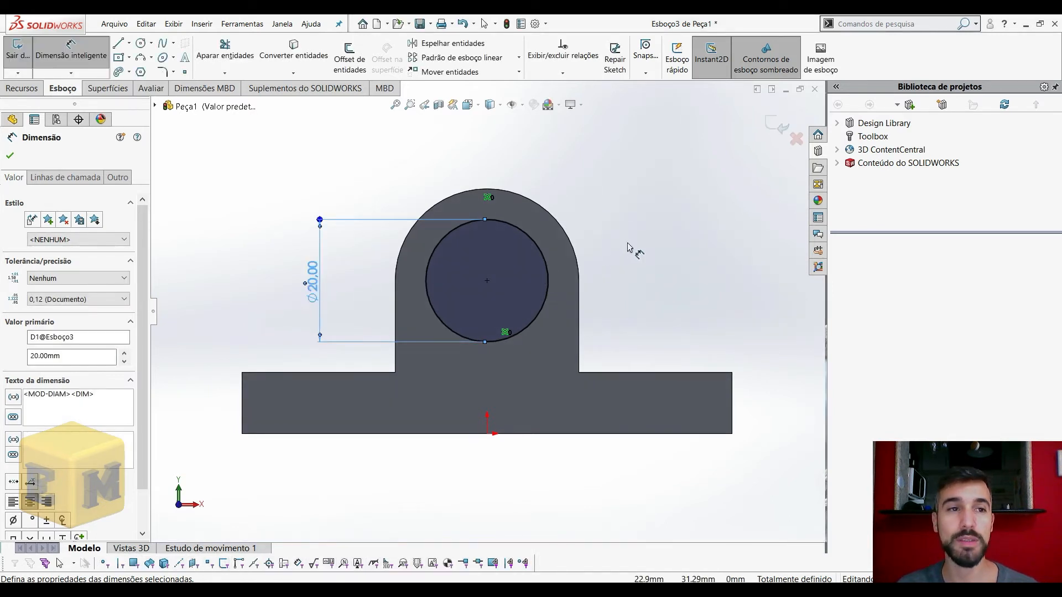
{"action": "left_click", "coordinate": [11, 155]}
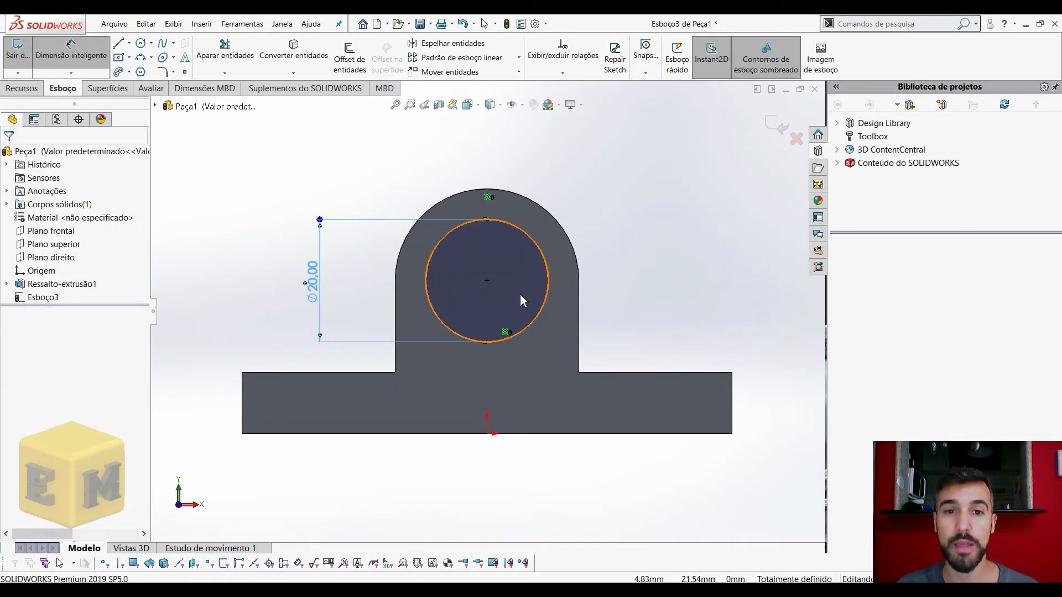
{"action": "left_click", "coordinate": [529, 239]}
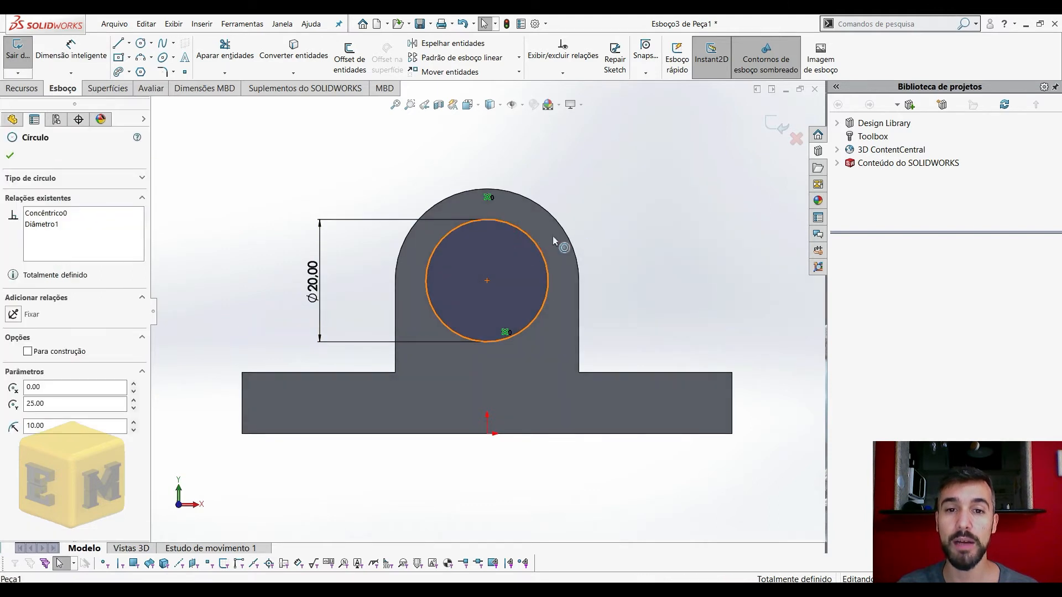
{"action": "left_click", "coordinate": [662, 275]}
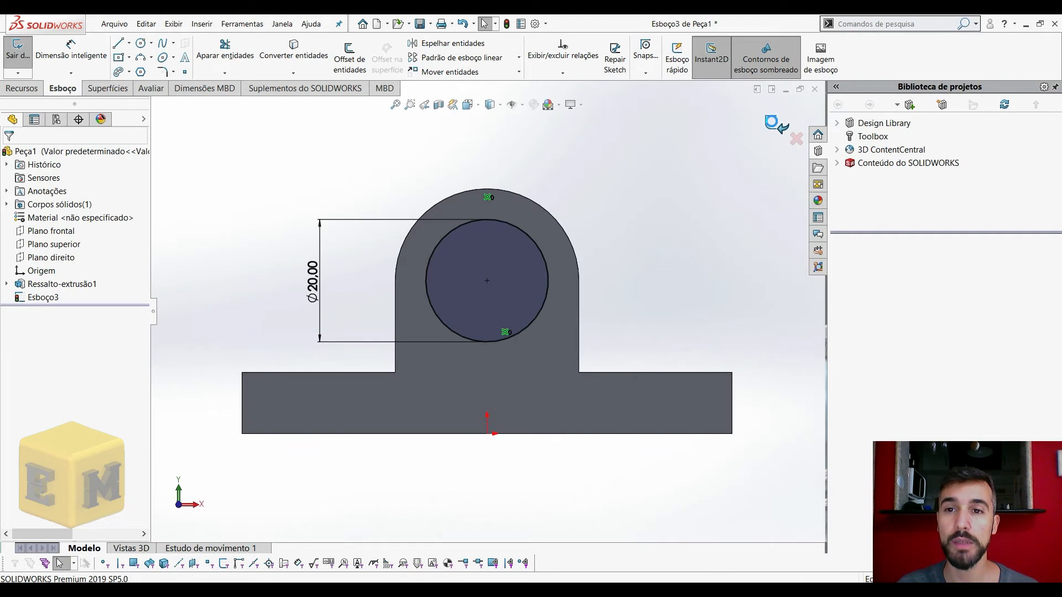
{"action": "left_click", "coordinate": [773, 125]}
Extrude-cut the 20 mm circle through the whole bracket with the Passante (through all) end condition.
{"action": "middle_click_drag", "start_coordinate": [404, 154], "coordinate": [371, 190]}
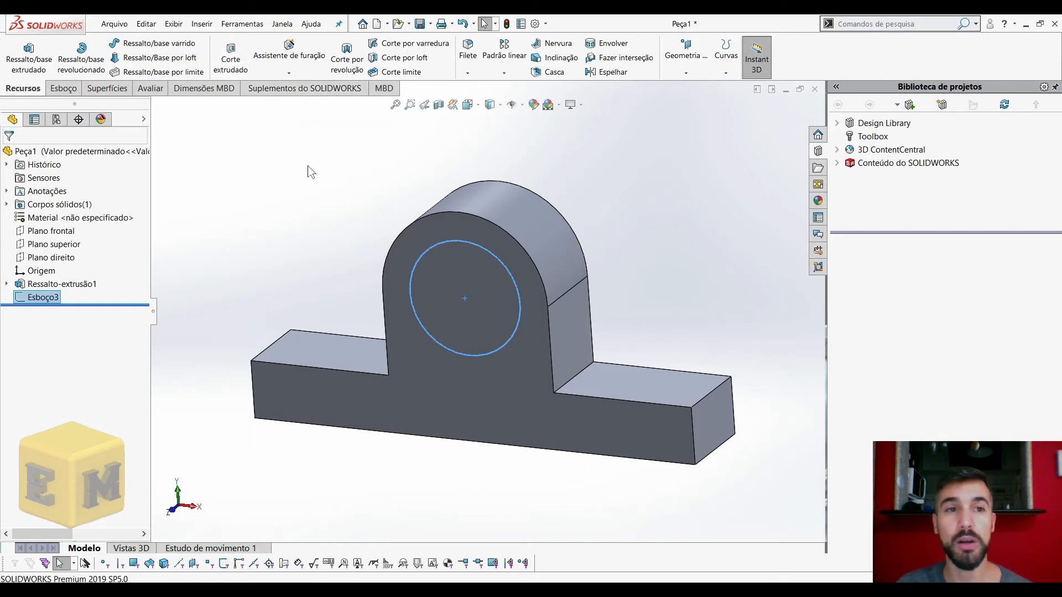
{"action": "middle_click_drag", "start_coordinate": [365, 157], "coordinate": [298, 210]}
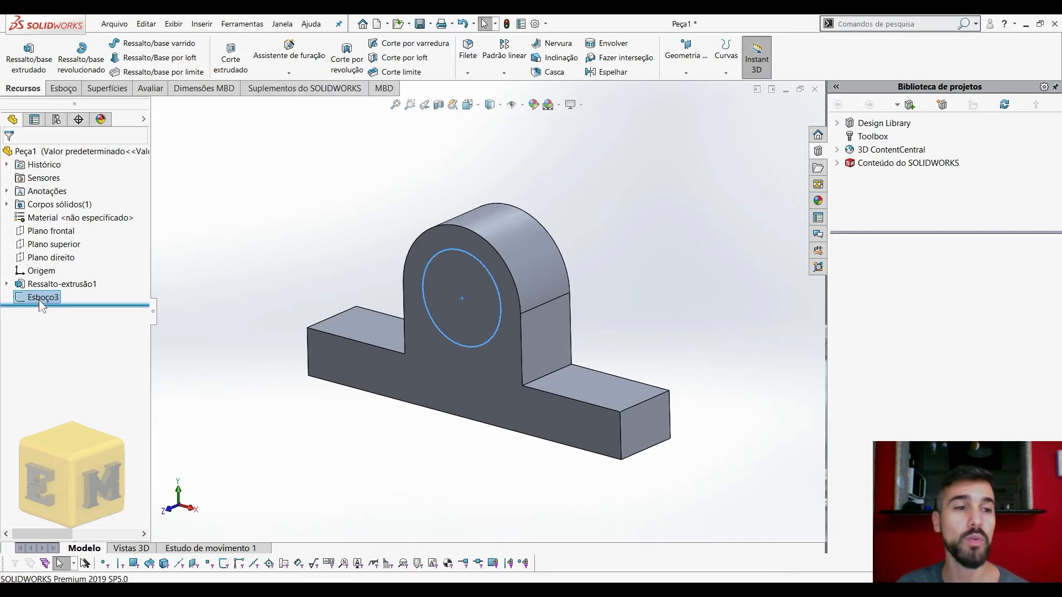
{"action": "left_click", "coordinate": [232, 65]}
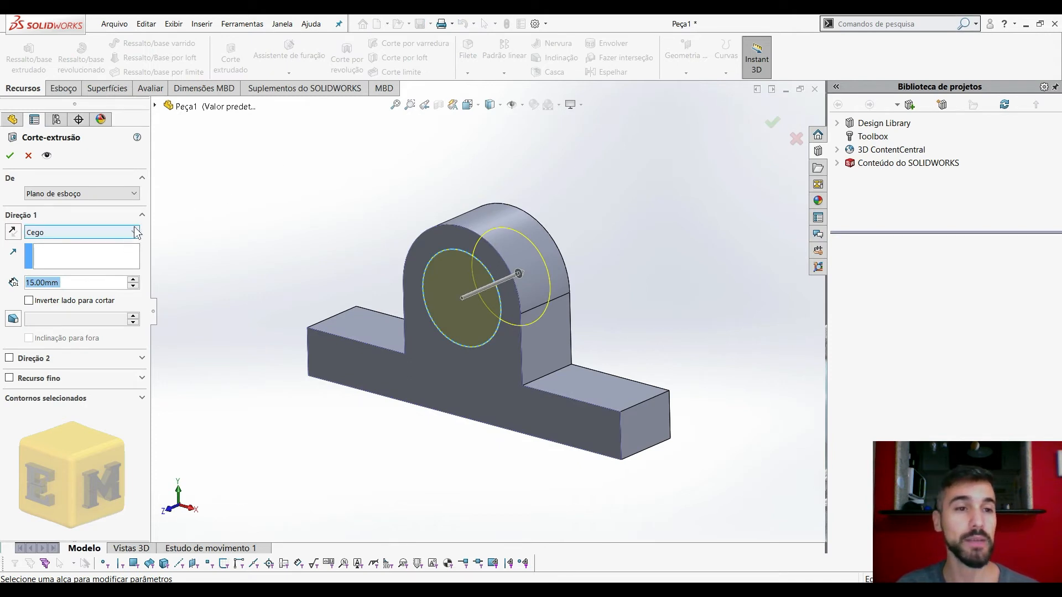
{"action": "left_click", "coordinate": [95, 236]}
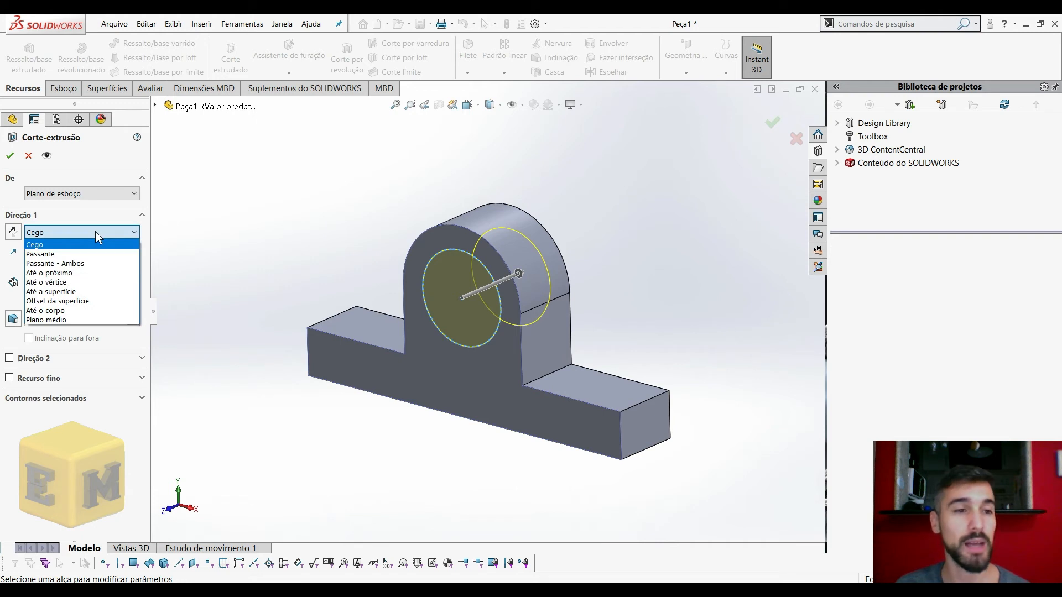
{"action": "left_click", "coordinate": [96, 231]}
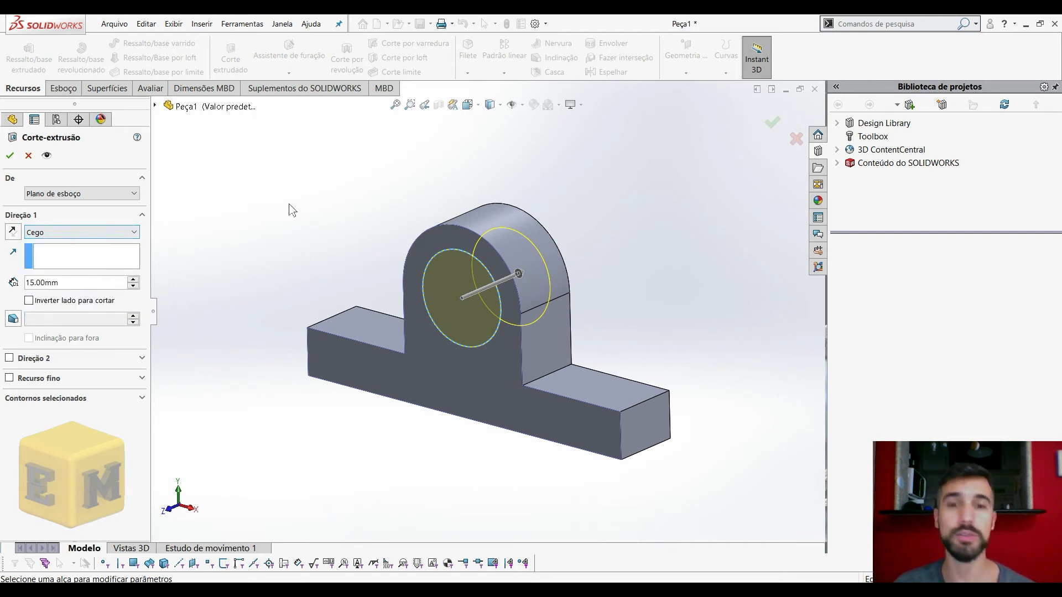
{"action": "left_click", "coordinate": [115, 232]}
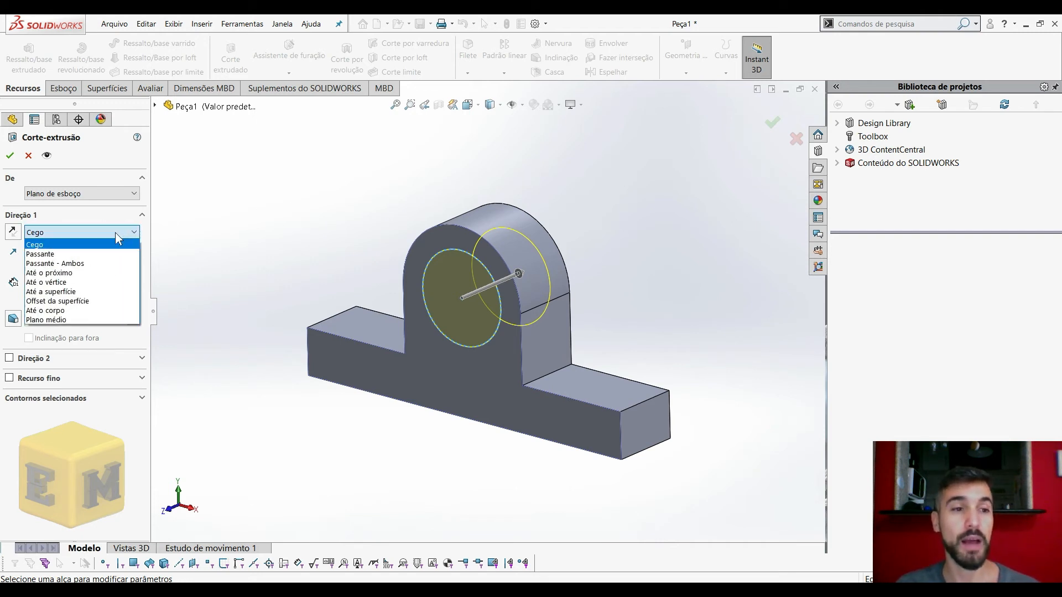
{"action": "left_click", "coordinate": [71, 256]}
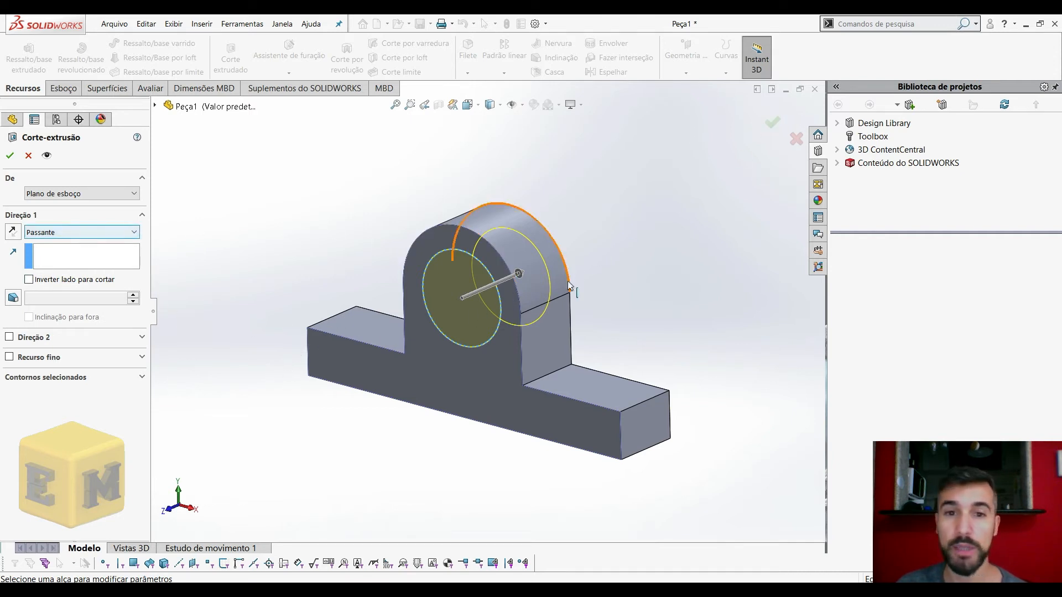
{"action": "scroll", "coordinate": [553, 273], "scroll_direction": "down", "scroll_amount": 4}
{"action": "scroll", "coordinate": [542, 292], "scroll_direction": "up", "scroll_amount": 6}
{"action": "mouse_move", "coordinate": [544, 297]}
{"action": "middle_mouse_down"}
{"action": "mouse_move", "coordinate": [521, 282]}
{"action": "mouse_move", "coordinate": [493, 298]}
{"action": "mouse_move", "coordinate": [553, 320]}
{"action": "mouse_move", "coordinate": [529, 299]}
{"action": "mouse_move", "coordinate": [538, 305]}
{"action": "middle_mouse_up"}
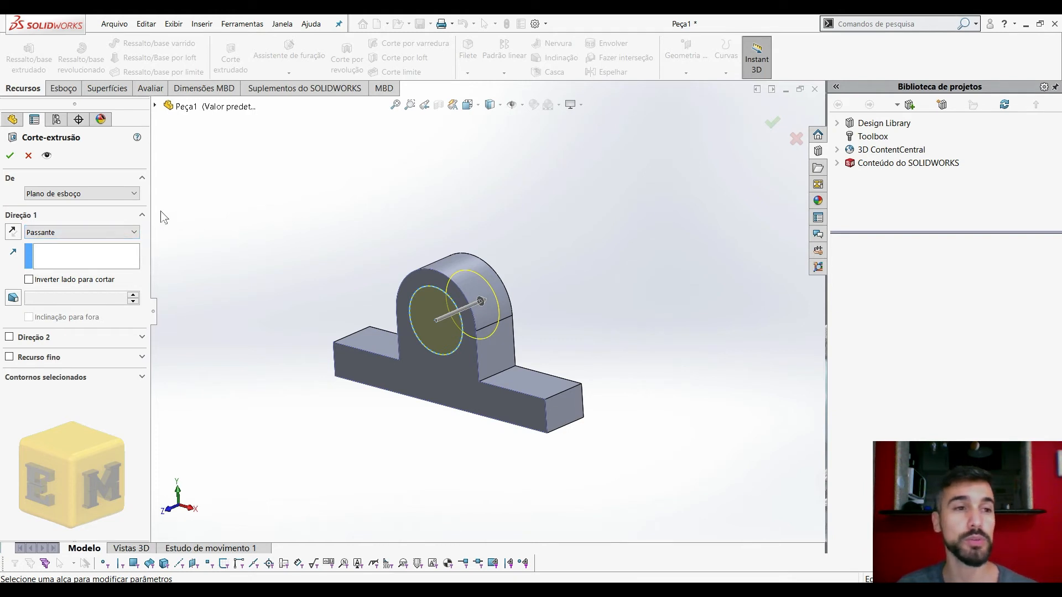
{"action": "left_click", "coordinate": [92, 232]}
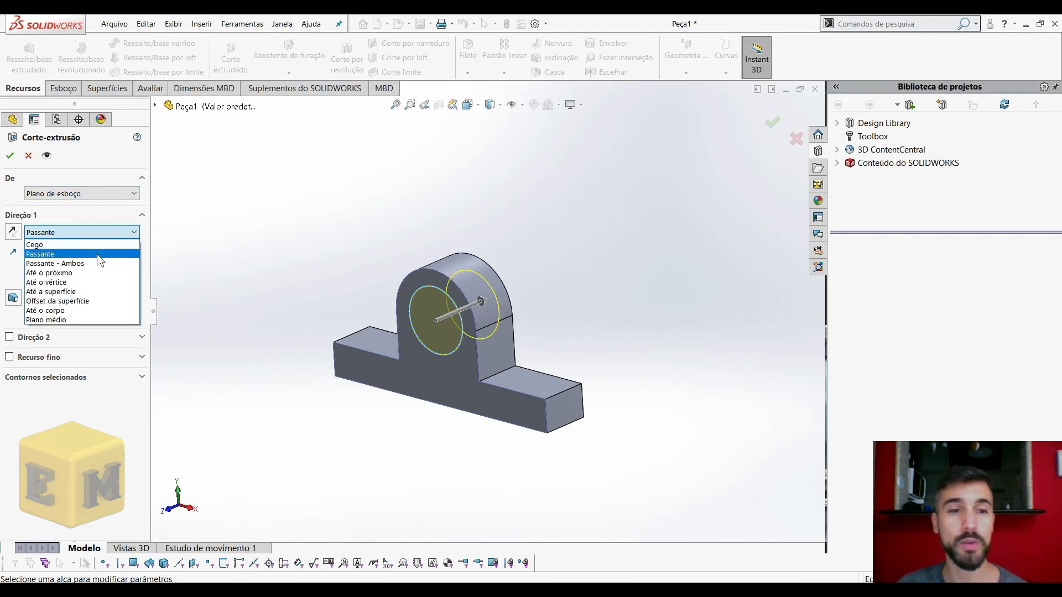
{"action": "left_click", "coordinate": [98, 256]}
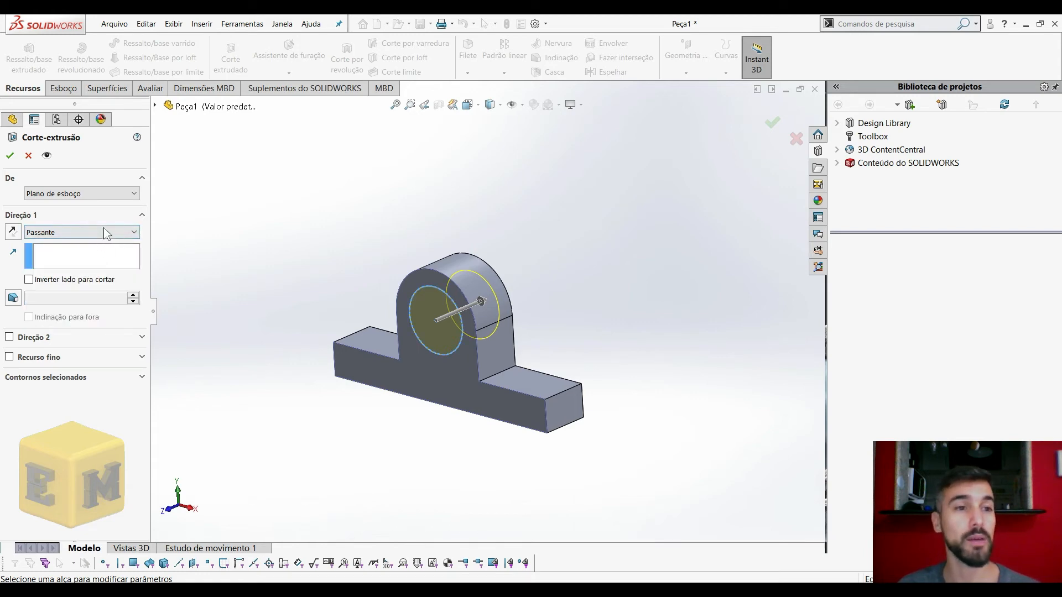
{"action": "left_click", "coordinate": [9, 157]}
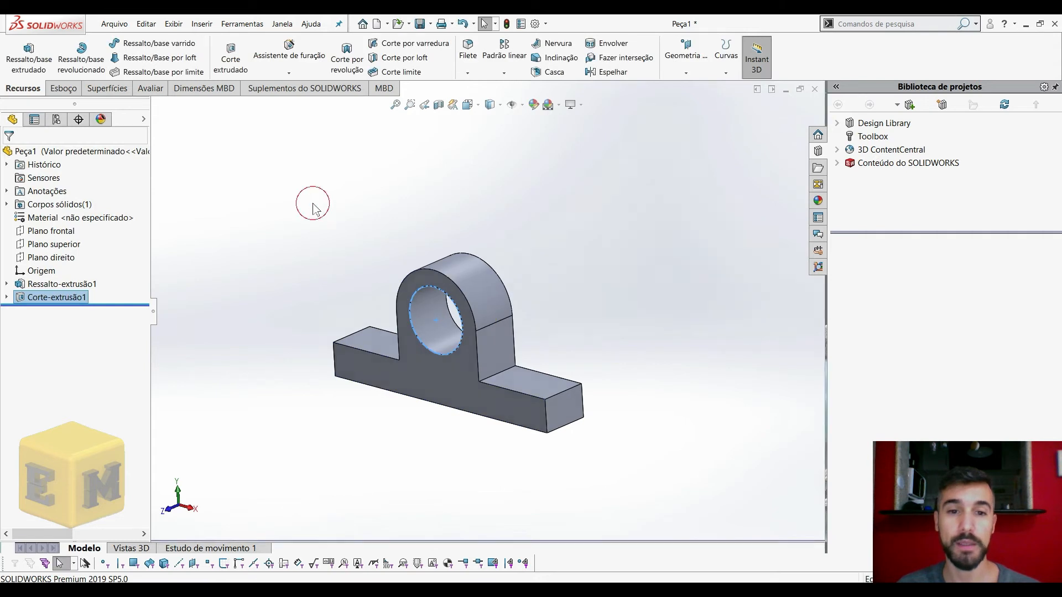
Start a sketch on the upper face of the base flange on the positive X side of the bracket.
{"action": "scroll", "coordinate": [418, 277], "scroll_direction": "down", "scroll_amount": 3}
{"action": "mouse_move", "coordinate": [499, 417]}
{"action": "middle_mouse_down"}
{"action": "mouse_move", "coordinate": [565, 319]}
{"action": "mouse_move", "coordinate": [504, 421]}
{"action": "mouse_move", "coordinate": [429, 469]}
{"action": "mouse_move", "coordinate": [522, 415]}
{"action": "mouse_move", "coordinate": [502, 405]}
{"action": "middle_mouse_up"}
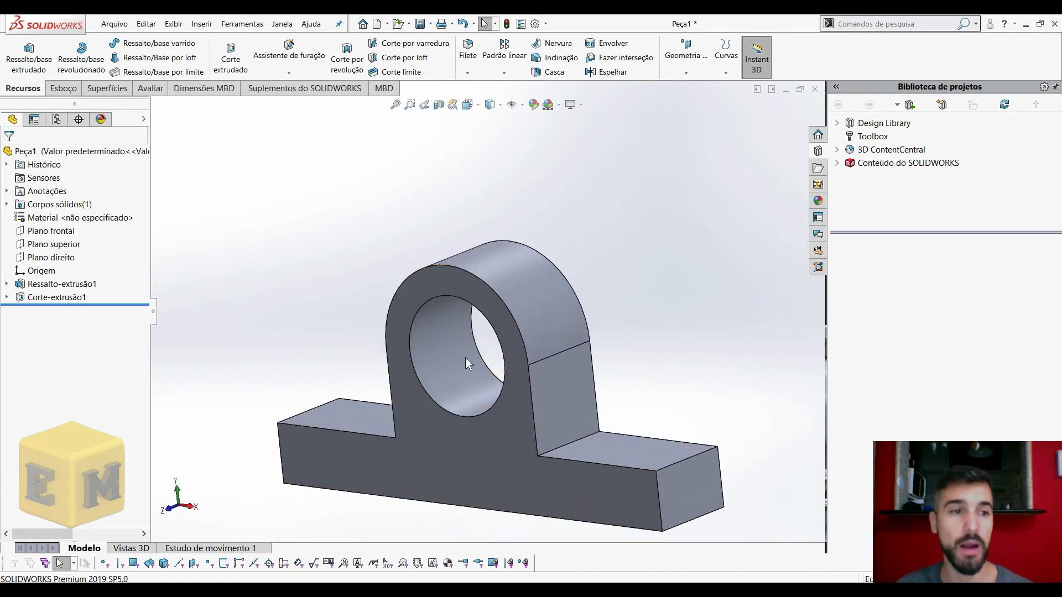
{"action": "scroll", "coordinate": [428, 336], "scroll_direction": "up", "scroll_amount": 3}
{"action": "middle_click_drag", "start_coordinate": [528, 321], "coordinate": [542, 334]}
{"action": "scroll", "coordinate": [576, 298], "scroll_direction": "down", "scroll_amount": 3}
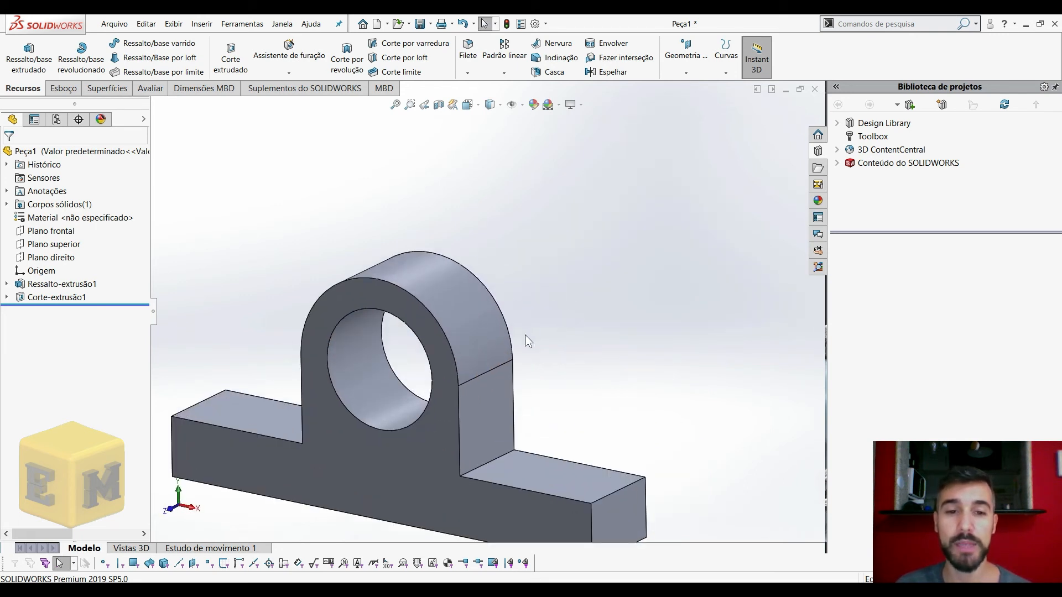
{"action": "scroll", "coordinate": [409, 394], "scroll_direction": "up", "scroll_amount": 2}
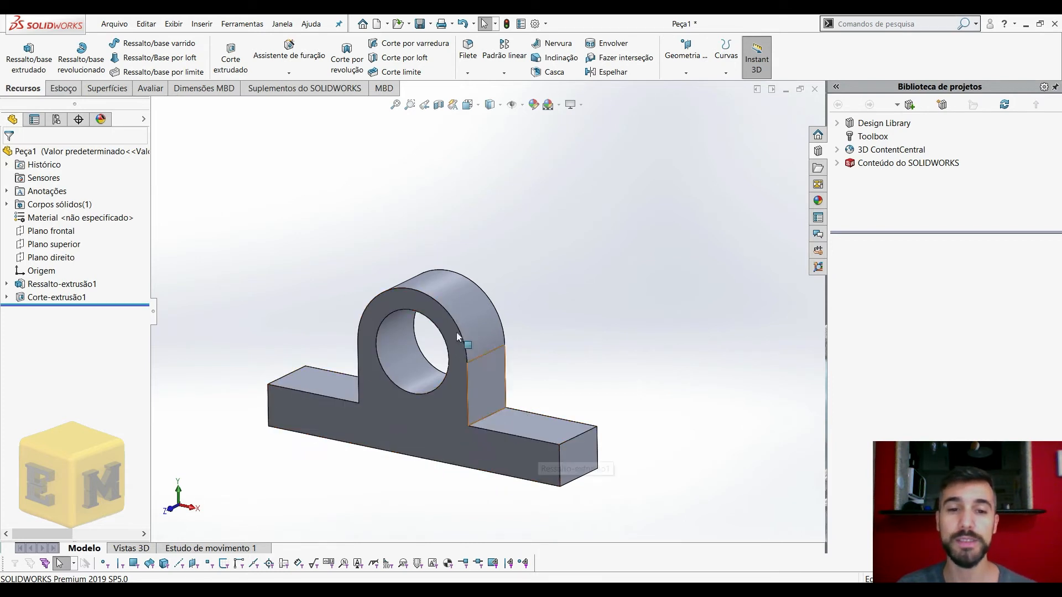
{"action": "middle_click_drag", "start_coordinate": [450, 324], "coordinate": [529, 423]}
{"action": "left_click", "coordinate": [520, 426]}
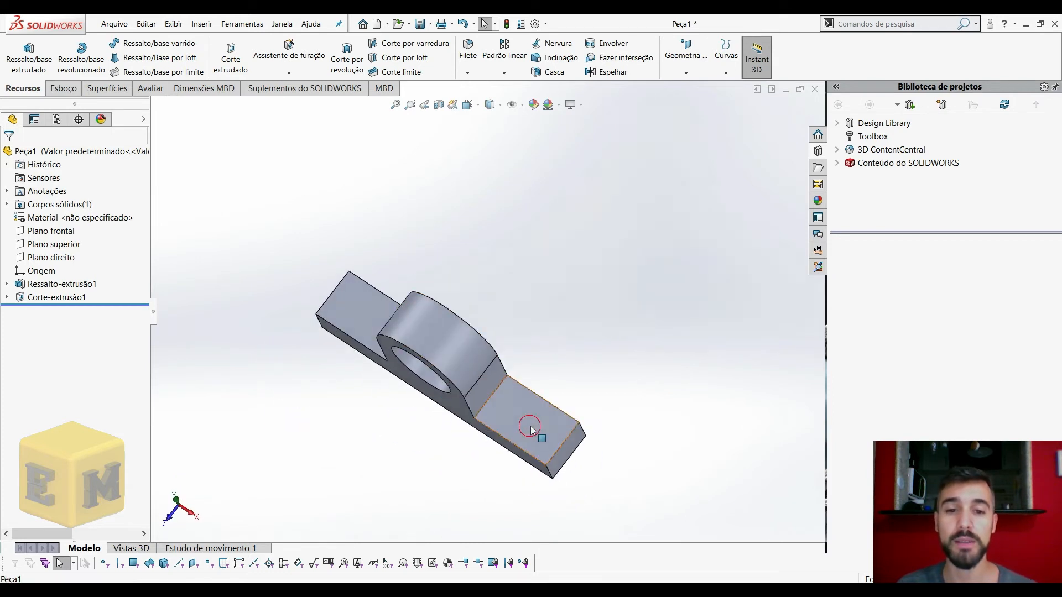
{"action": "left_click", "coordinate": [335, 319]}
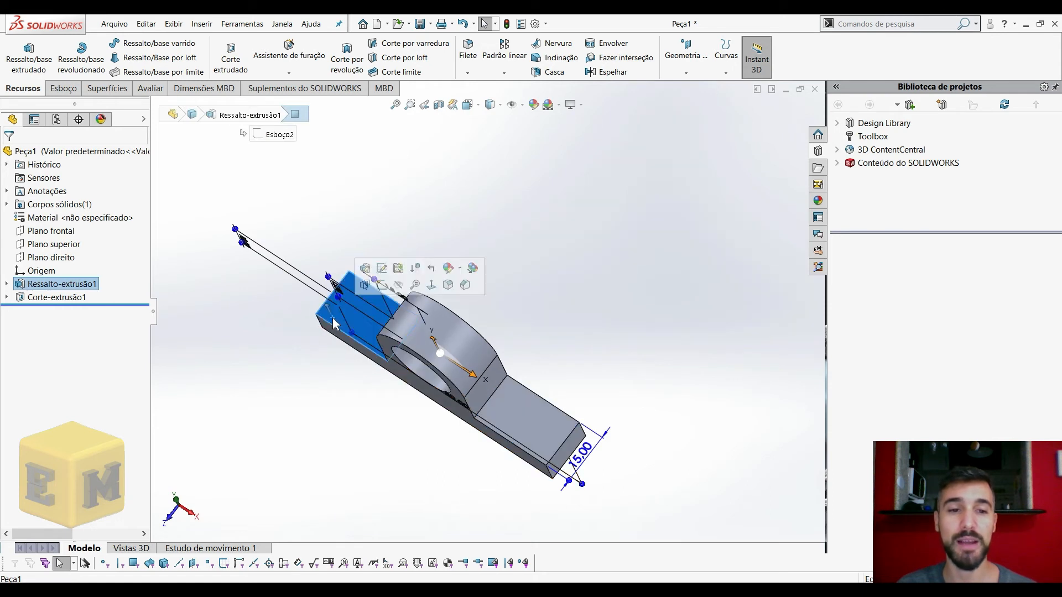
{"action": "middle_click_drag", "start_coordinate": [465, 463], "coordinate": [553, 454]}
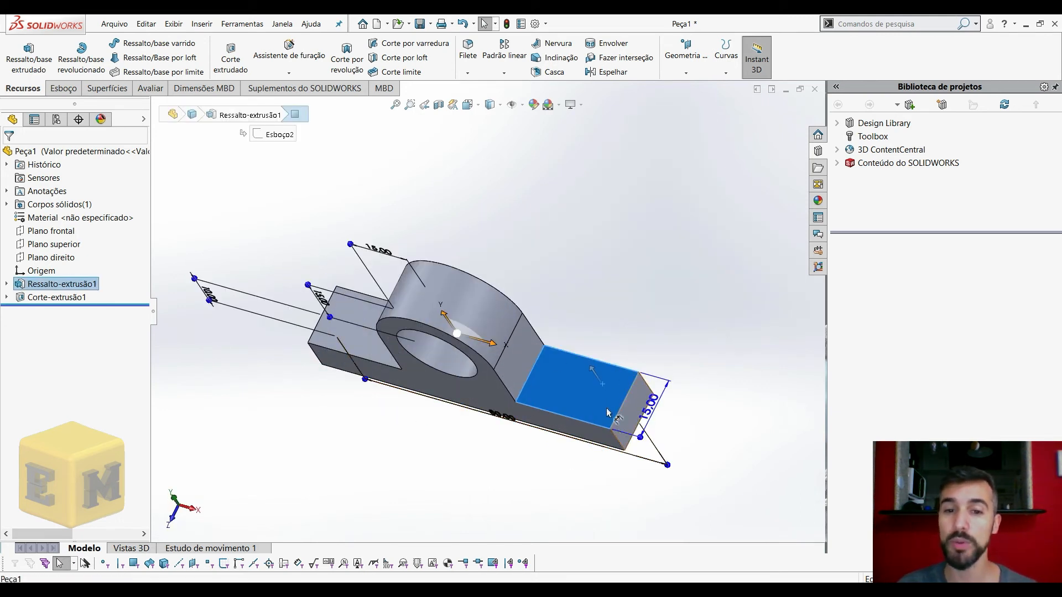
{"action": "left_click", "coordinate": [540, 465]}
{"action": "left_click", "coordinate": [587, 397]}
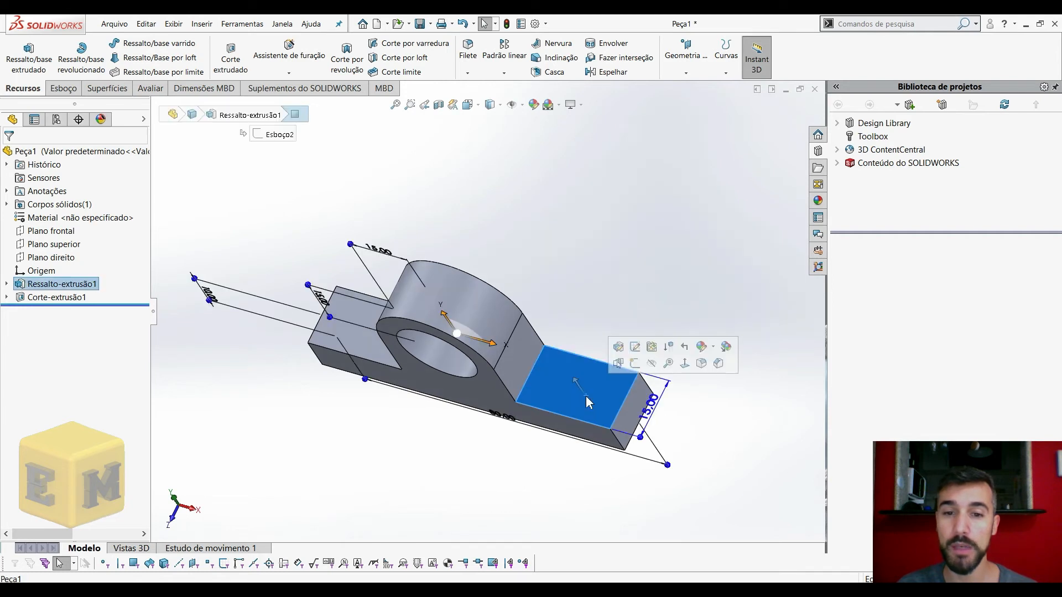
{"action": "left_click", "coordinate": [639, 367]}
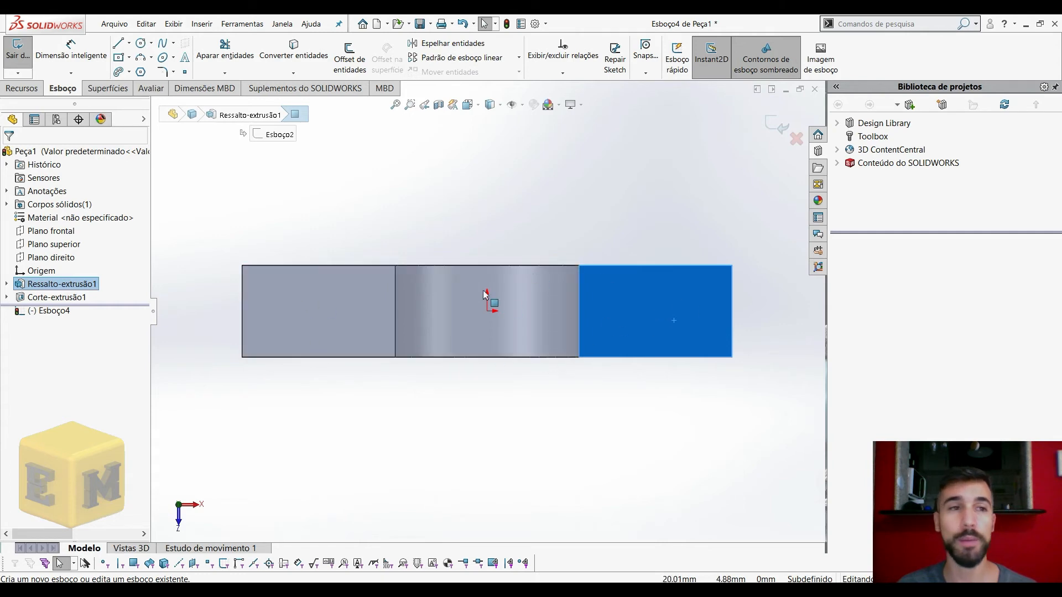
Draw a circle of about 4.2 mm radius on the flange face, centred about 29 mm from the origin and level with it.
{"action": "left_click", "coordinate": [141, 44]}
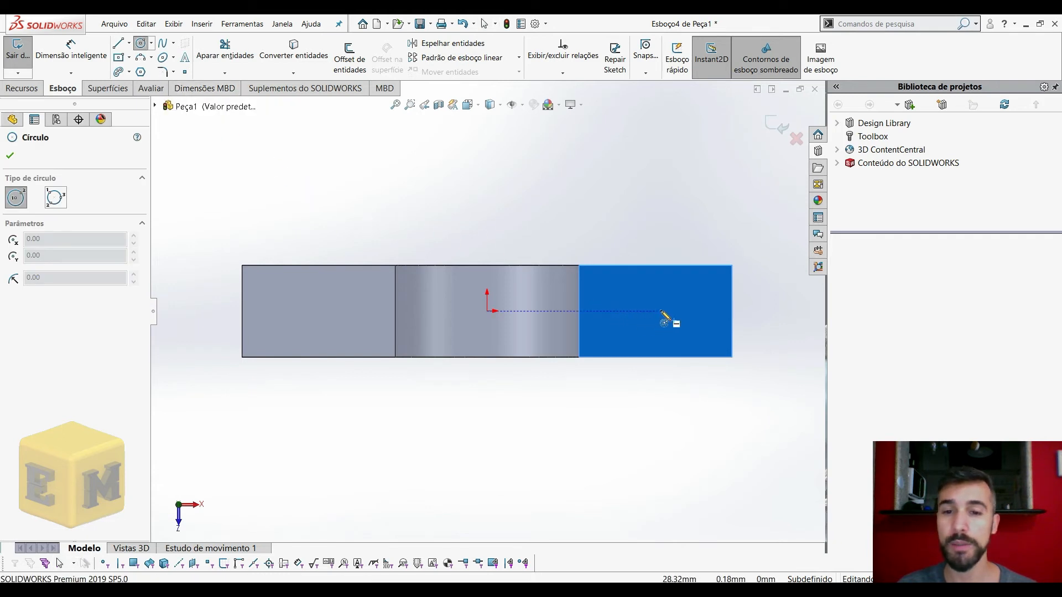
{"action": "left_click", "coordinate": [664, 312]}
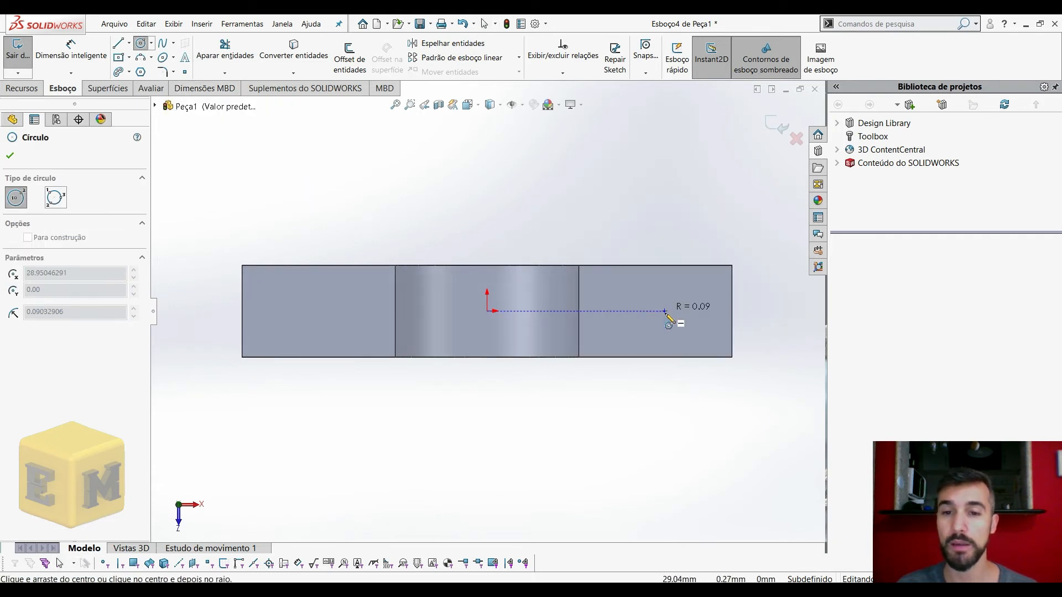
{"action": "left_click", "coordinate": [677, 338]}
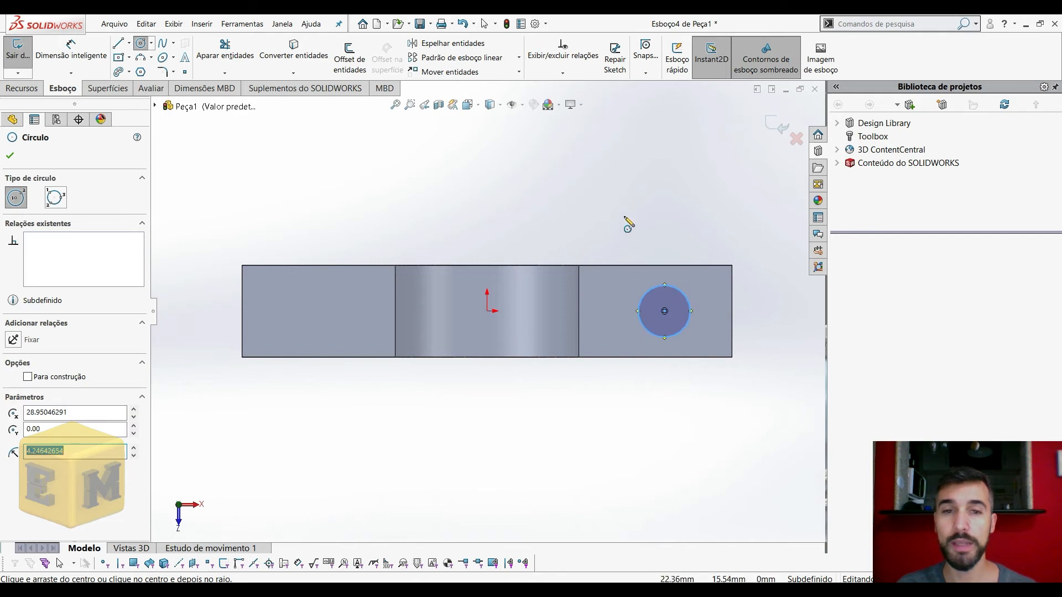
{"action": "key", "text": "Escape"}
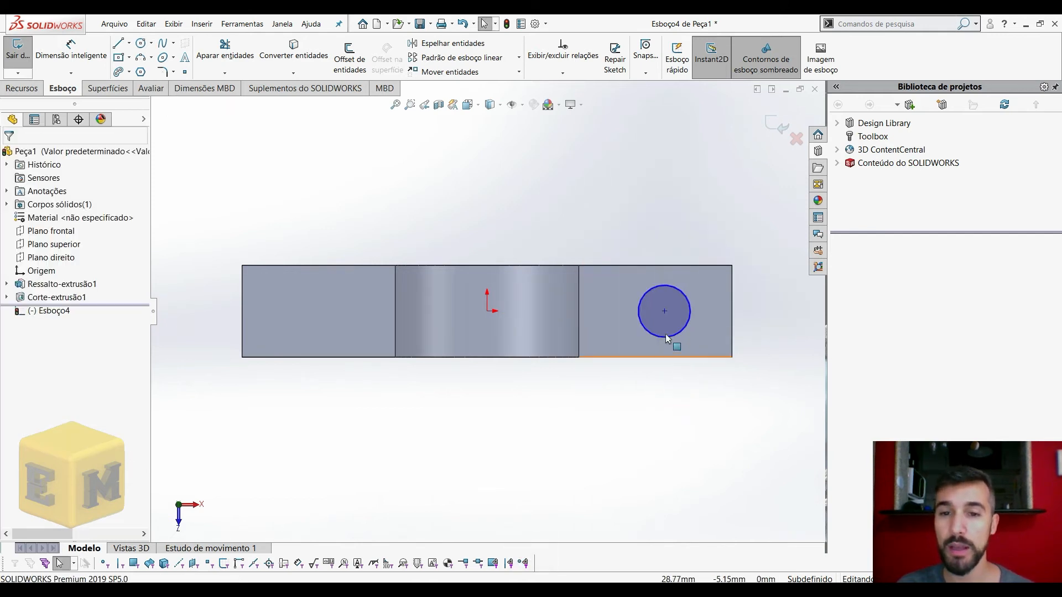
Make the circle's centre horizontal with the origin and slide the circle slightly along that line towards the origin.
{"action": "left_click", "coordinate": [664, 312]}
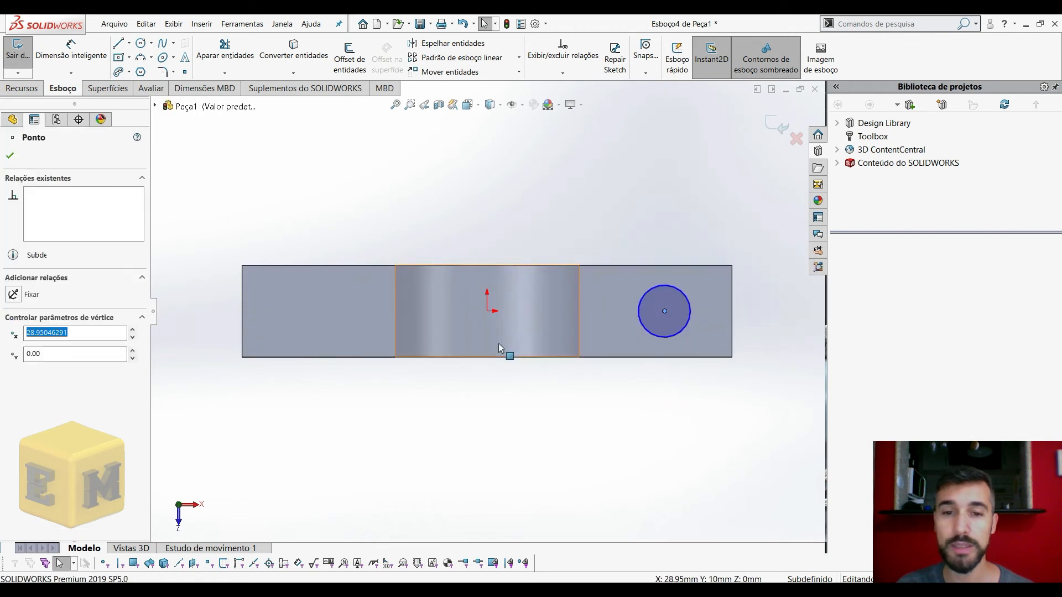
{"action": "left_click", "coordinate": [489, 313], "text": "ctrl"}
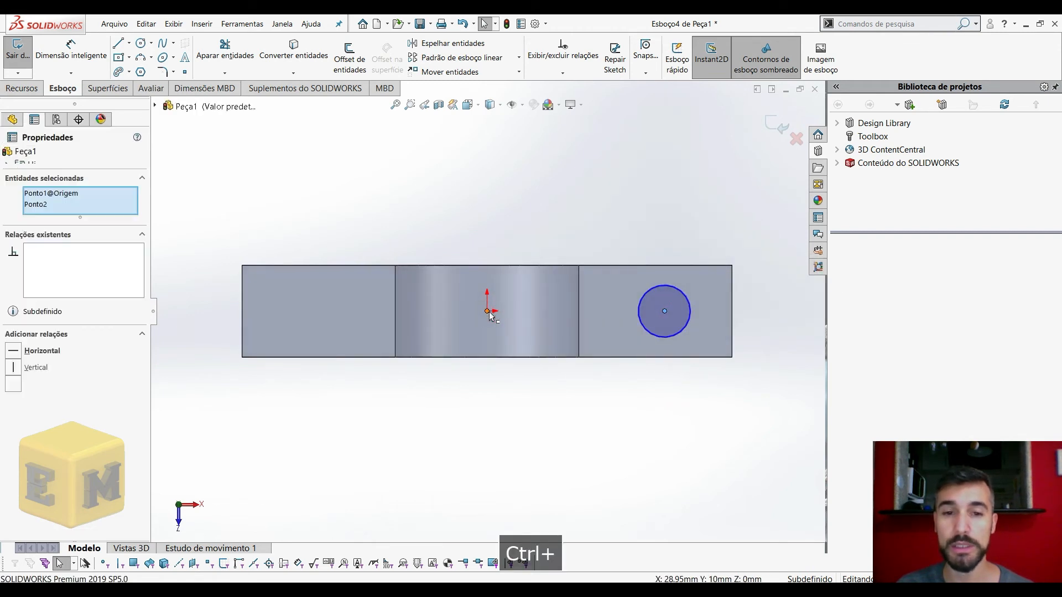
{"action": "left_click", "coordinate": [521, 263]}
{"action": "left_click", "coordinate": [607, 198]}
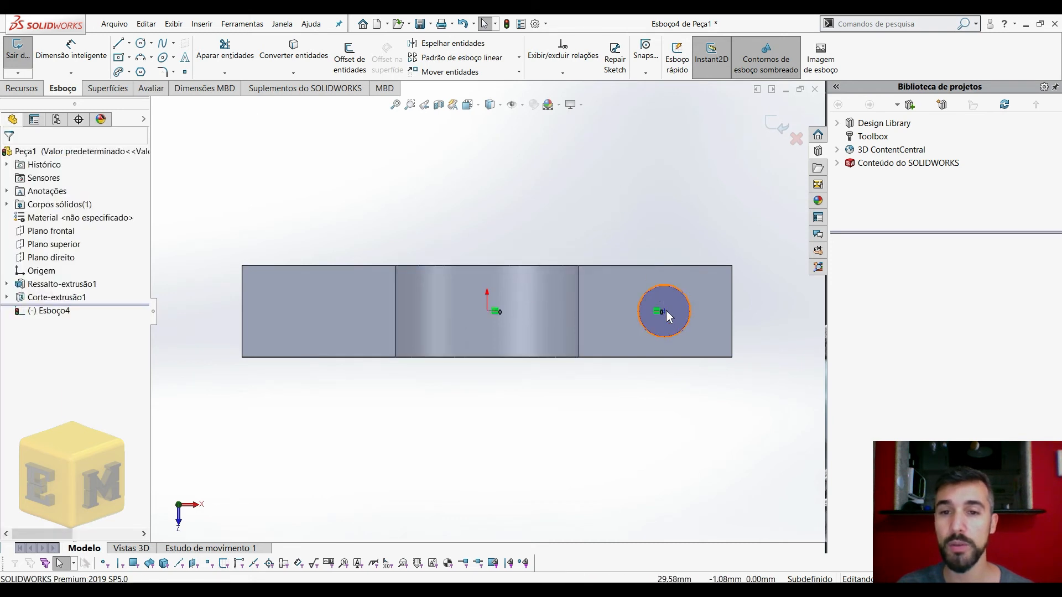
{"action": "left_click", "coordinate": [661, 312]}
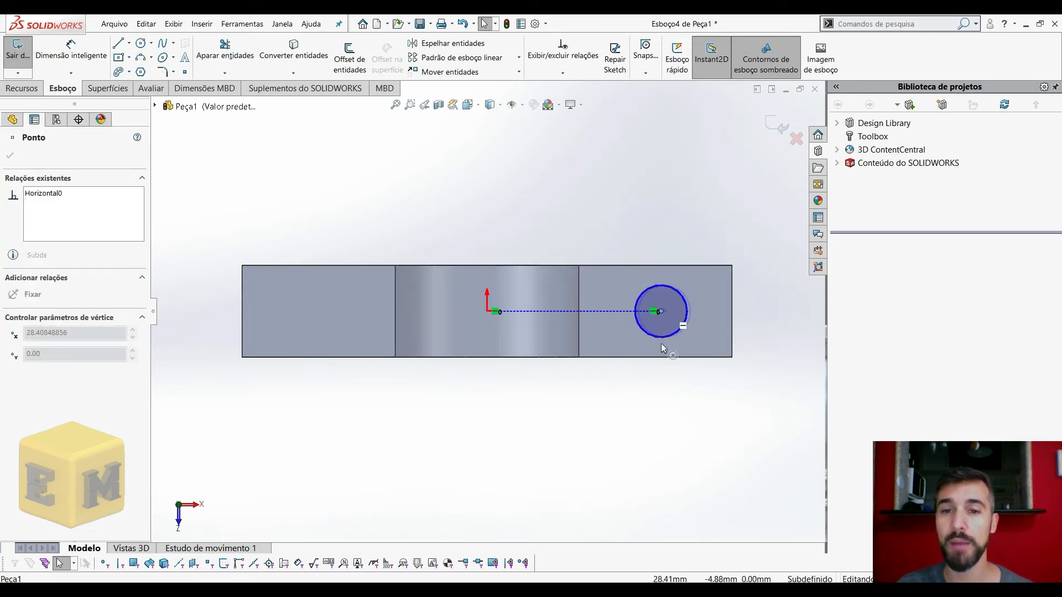
{"action": "left_click_drag", "start_coordinate": [684, 324], "coordinate": [652, 310]}
{"action": "left_click", "coordinate": [656, 442]}
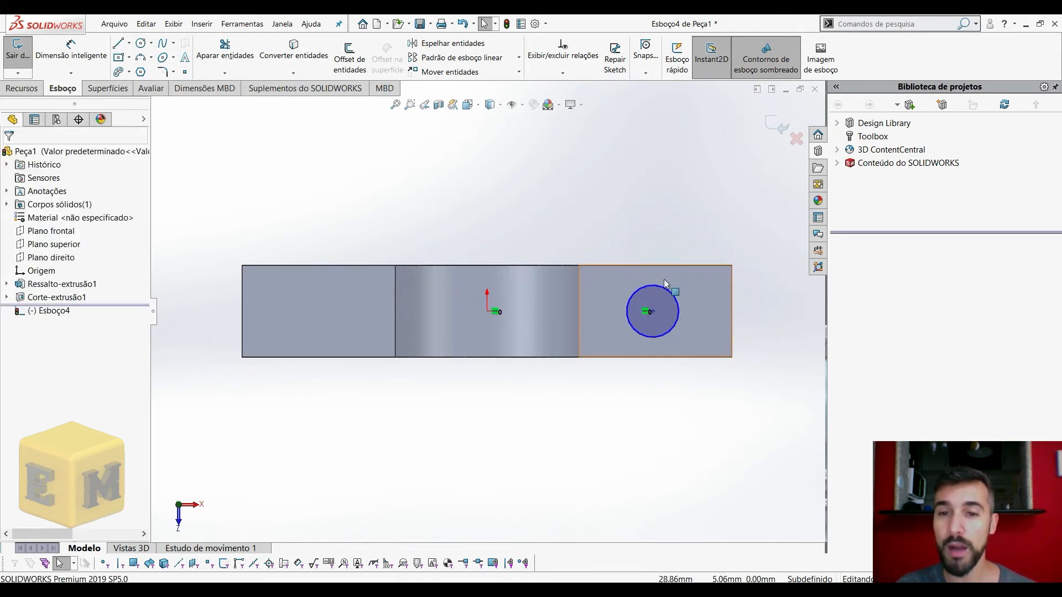
Add a vertical relation between the midpoint of the flange's rear edge and the circle's centre.
{"action": "right_click", "coordinate": [685, 265]}
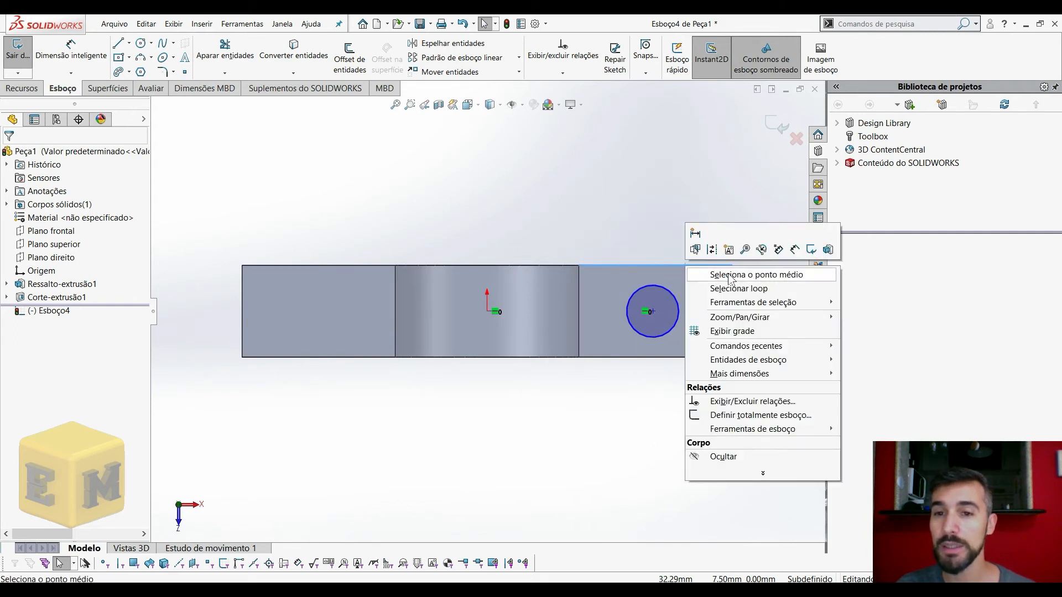
{"action": "left_click", "coordinate": [769, 278]}
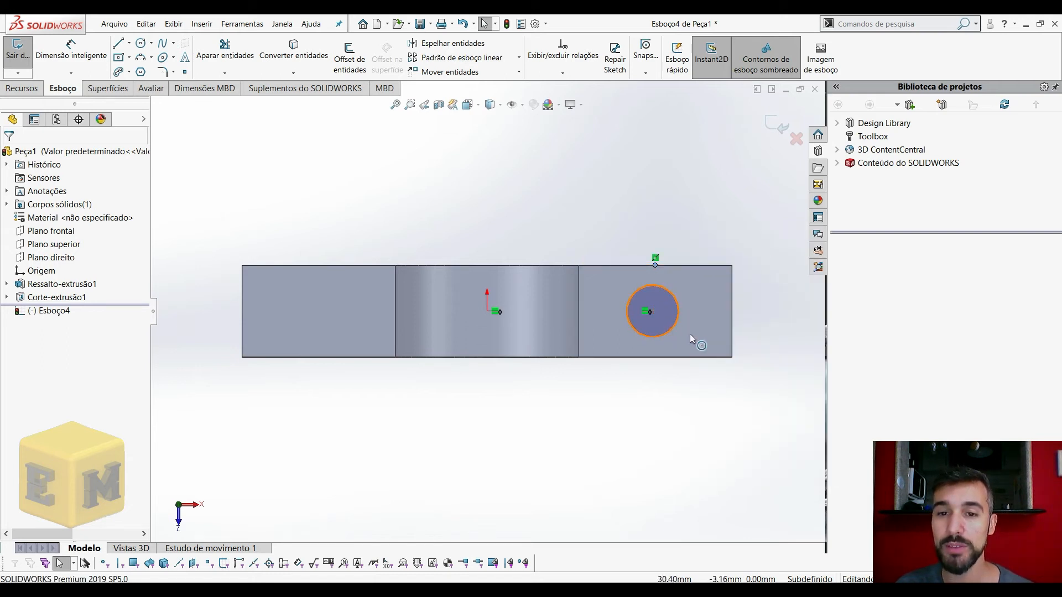
{"action": "left_click", "coordinate": [653, 312], "text": "ctrl"}
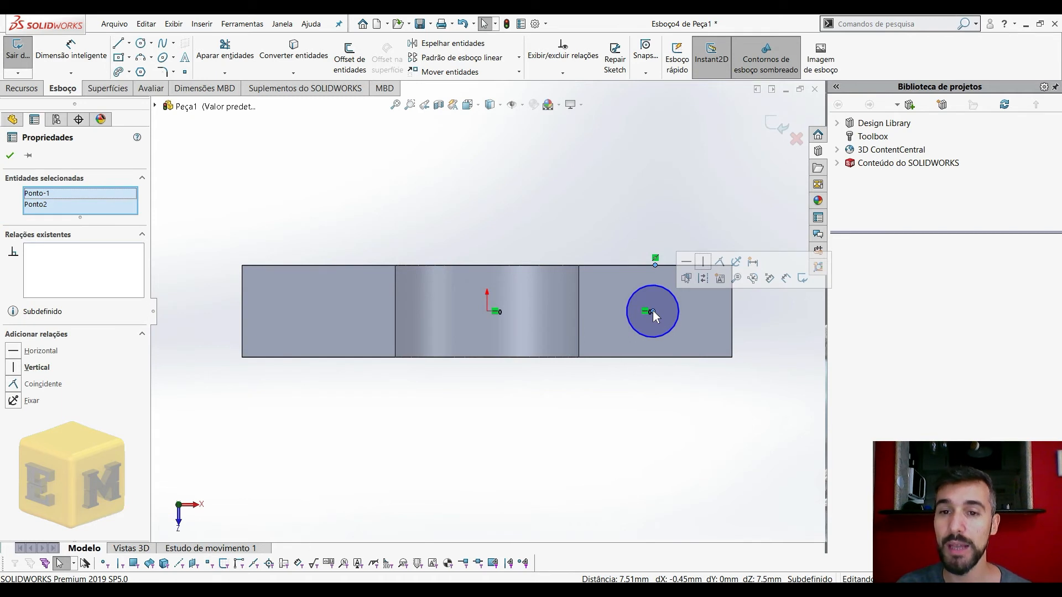
{"action": "left_click", "coordinate": [703, 262]}
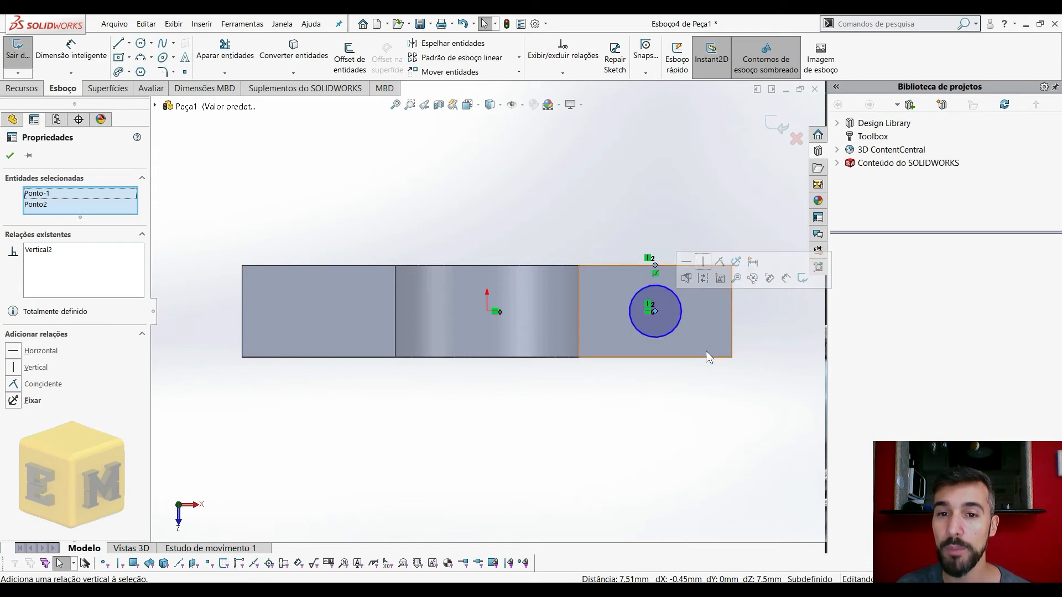
{"action": "left_click", "coordinate": [699, 417]}
Try to move the circle's centre, and enlarge the circle to about four fifths of the flange's depth.
{"action": "left_click_drag", "start_coordinate": [721, 309], "coordinate": [617, 303]}
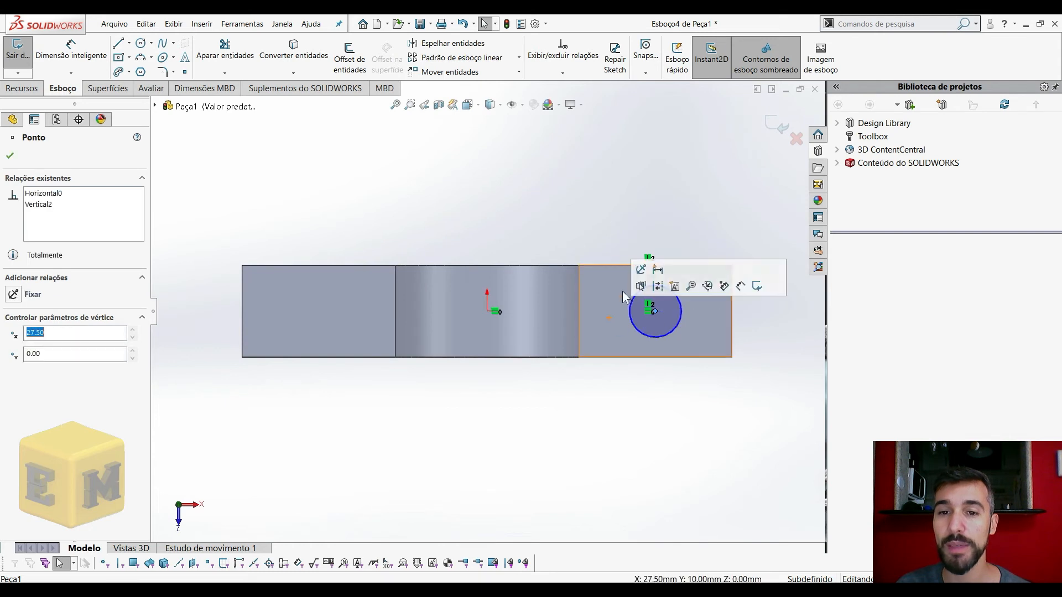
{"action": "left_click", "coordinate": [583, 180]}
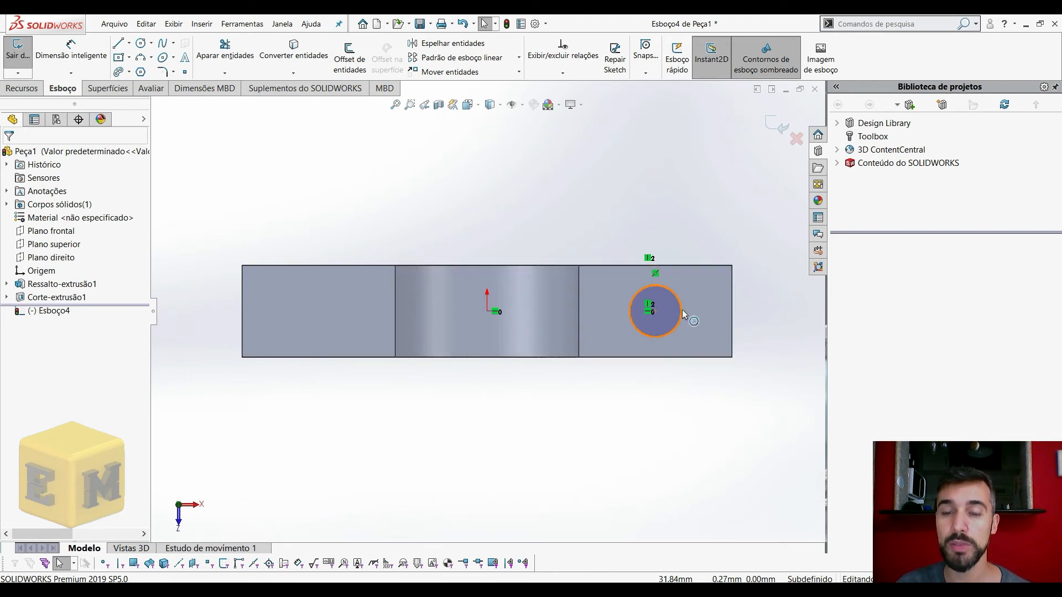
{"action": "mouse_move", "coordinate": [700, 303]}
{"action": "left_mouse_down"}
{"action": "mouse_move", "coordinate": [744, 299]}
{"action": "mouse_move", "coordinate": [670, 307]}
{"action": "mouse_move", "coordinate": [715, 311]}
{"action": "mouse_move", "coordinate": [679, 313]}
{"action": "mouse_move", "coordinate": [692, 313]}
{"action": "left_mouse_up"}
{"action": "key", "text": "Escape"}
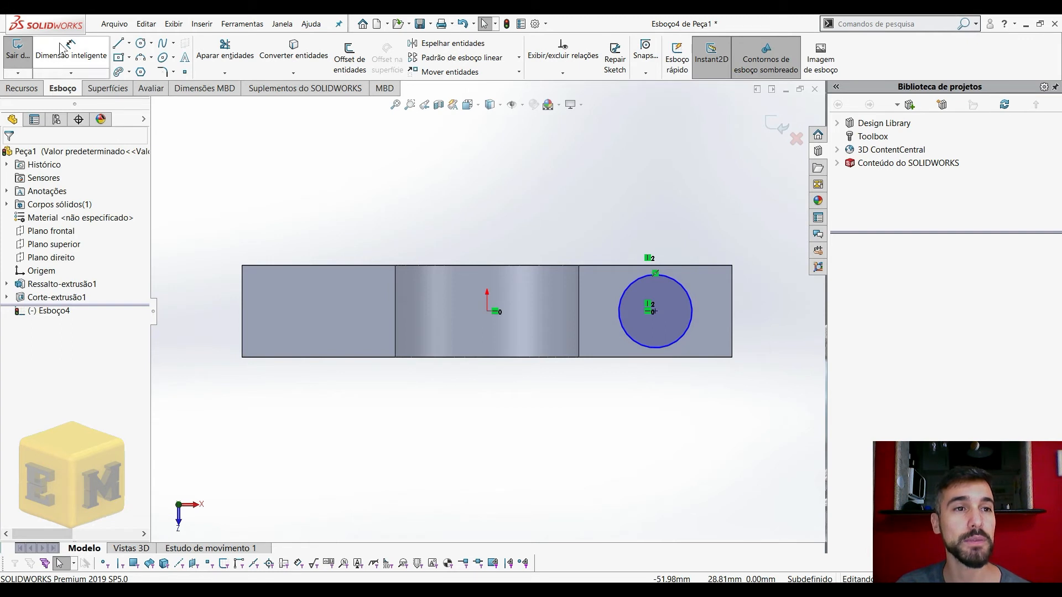
Dimension the flange circle's diameter and set it to 8 mm.
{"action": "left_click", "coordinate": [71, 49]}
{"action": "left_click", "coordinate": [691, 327]}
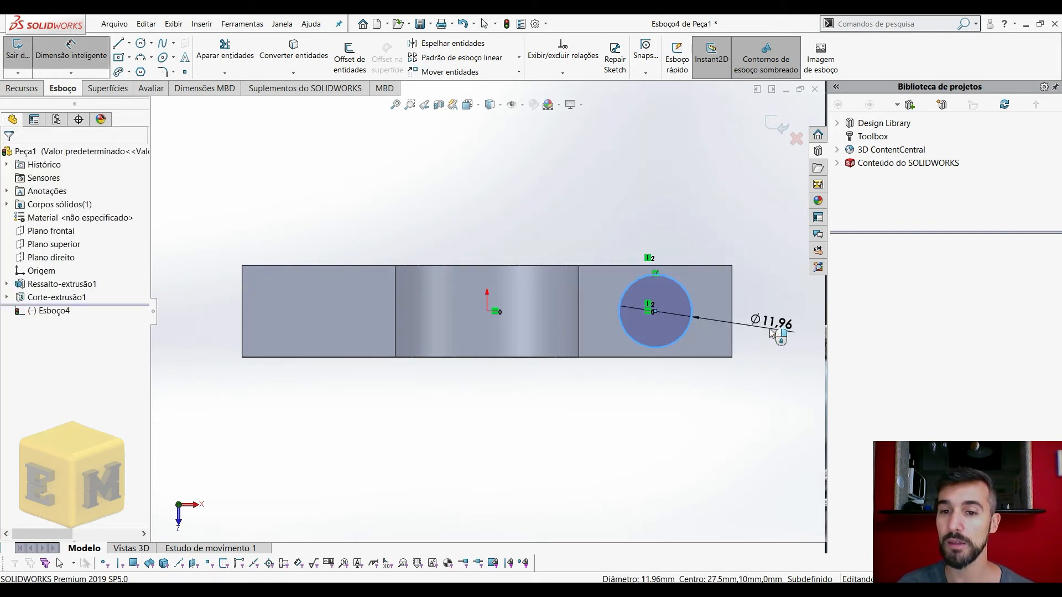
{"action": "left_click", "coordinate": [782, 339]}
{"action": "type", "text": "8"}
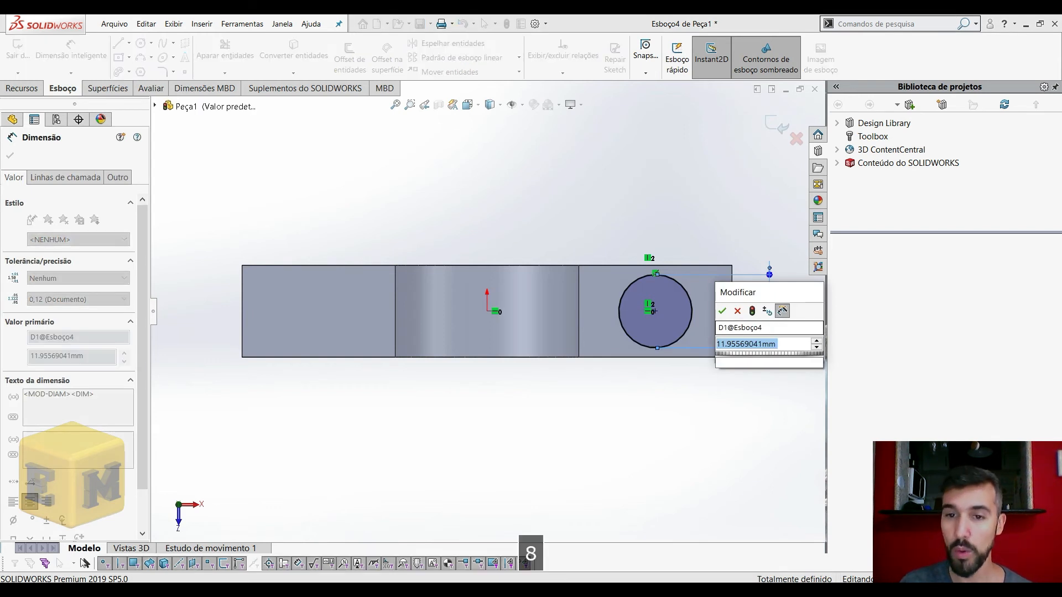
{"action": "key", "text": "Return"}
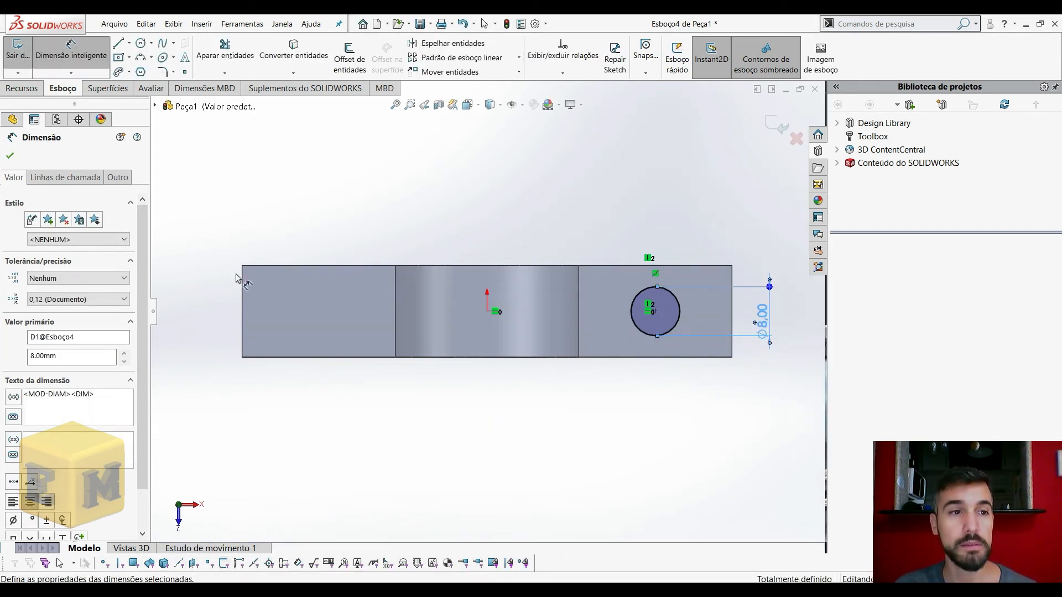
{"action": "left_click", "coordinate": [10, 157]}
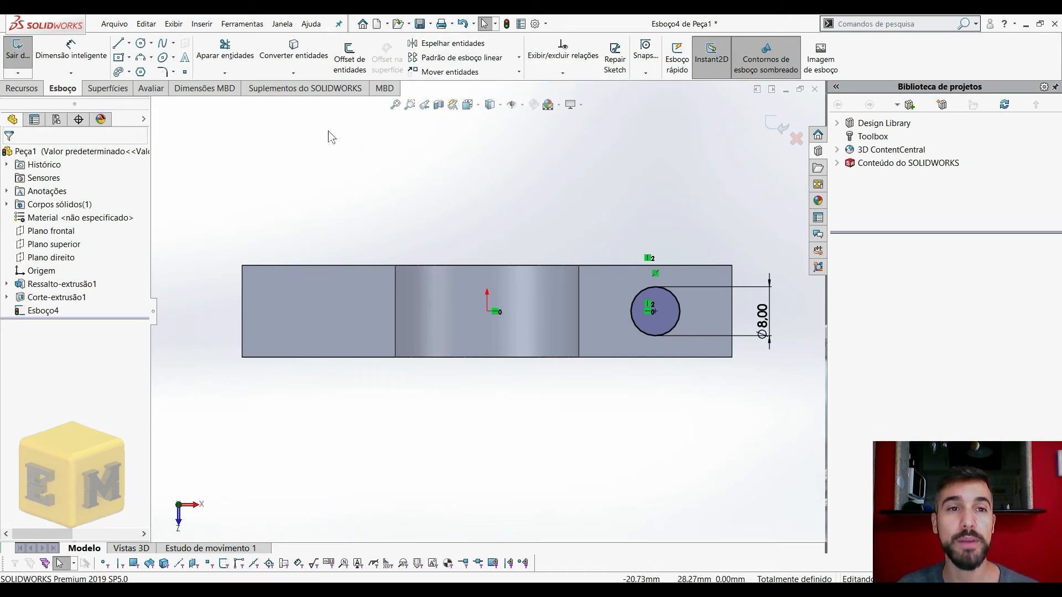
Draw a vertical centerline about 23 mm long upward from the origin as a mirror axis.
{"action": "left_click", "coordinate": [130, 43]}
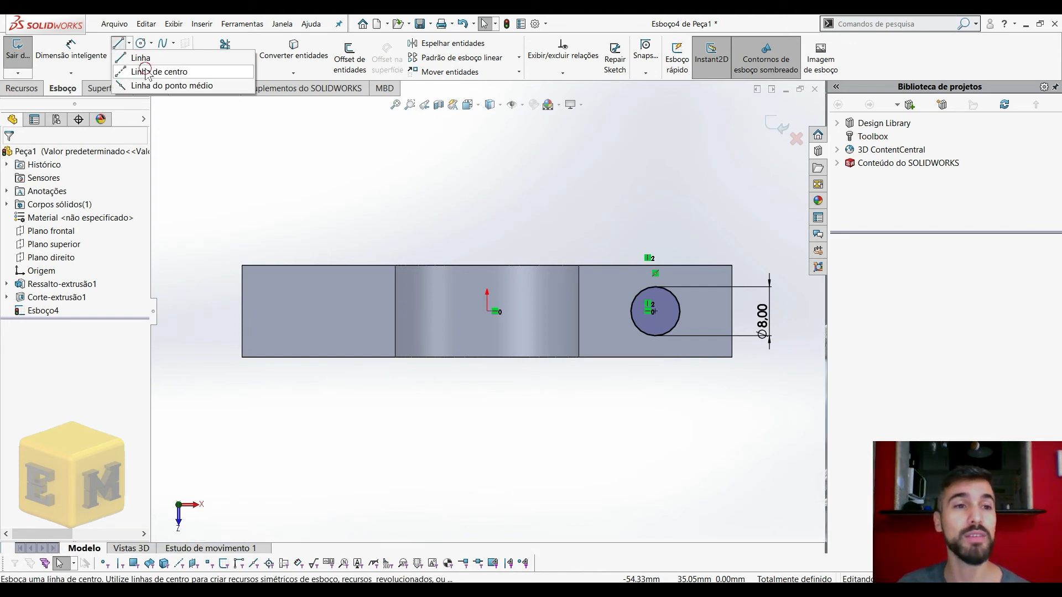
{"action": "left_click", "coordinate": [147, 72]}
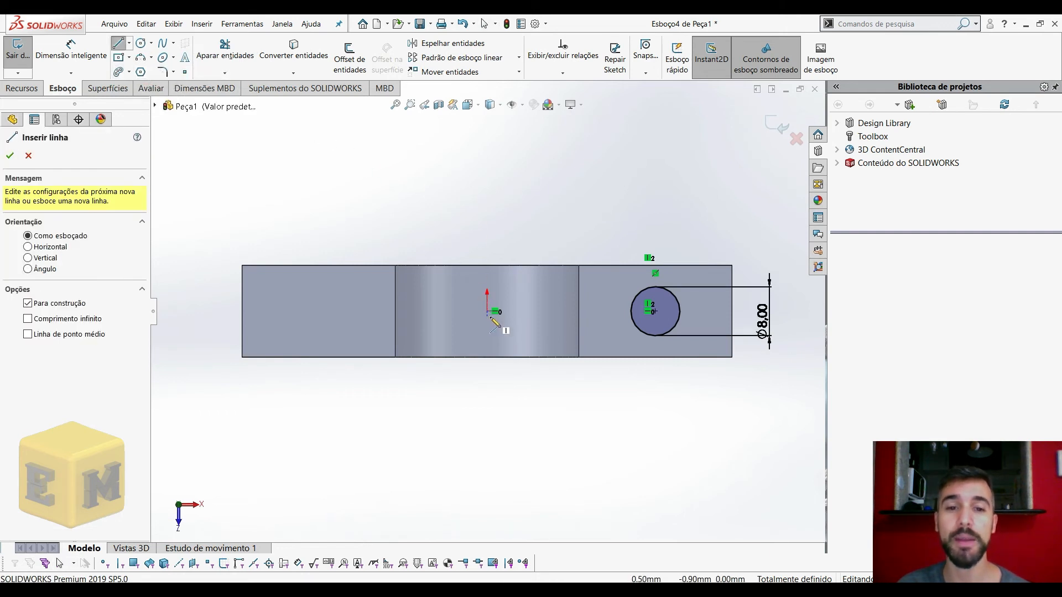
{"action": "left_click", "coordinate": [487, 311]}
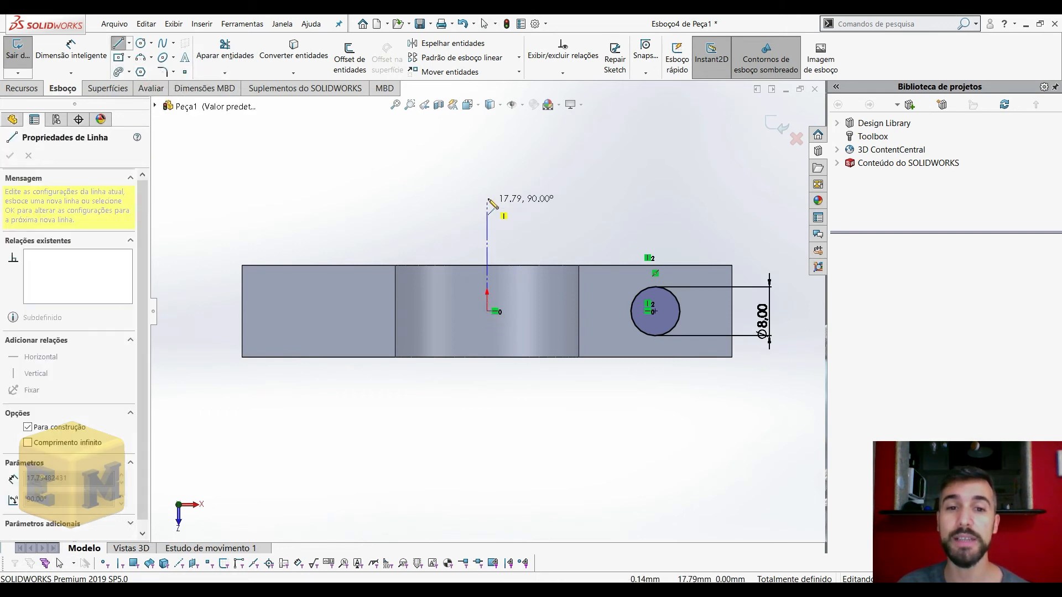
{"action": "left_click", "coordinate": [487, 173]}
{"action": "key", "text": "Escape"}
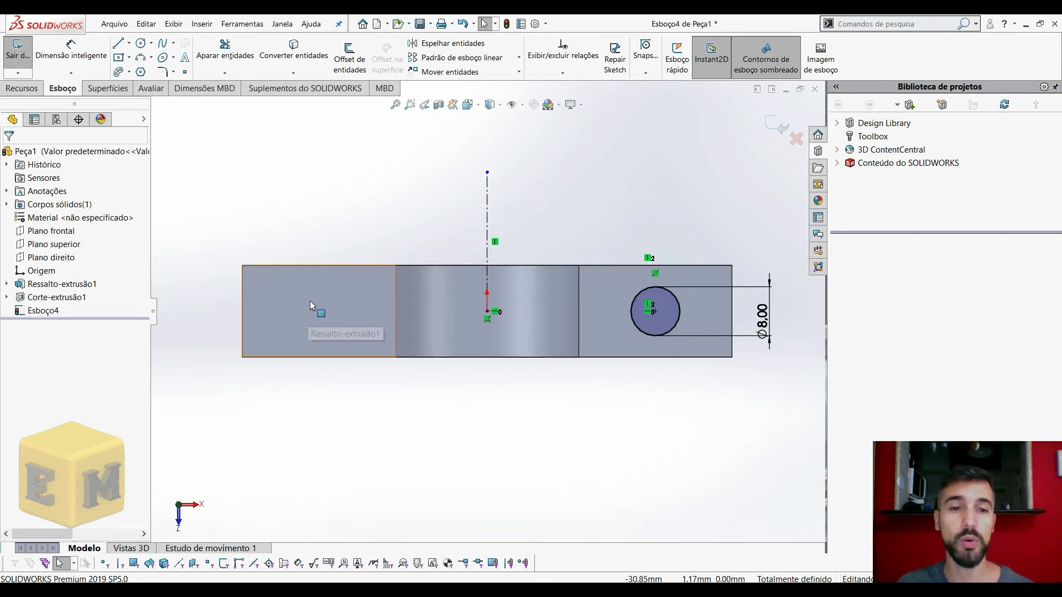
Mirror the 8 mm circle about the vertical centerline onto the opposite flange, keeping the original.
{"action": "left_click", "coordinate": [453, 43]}
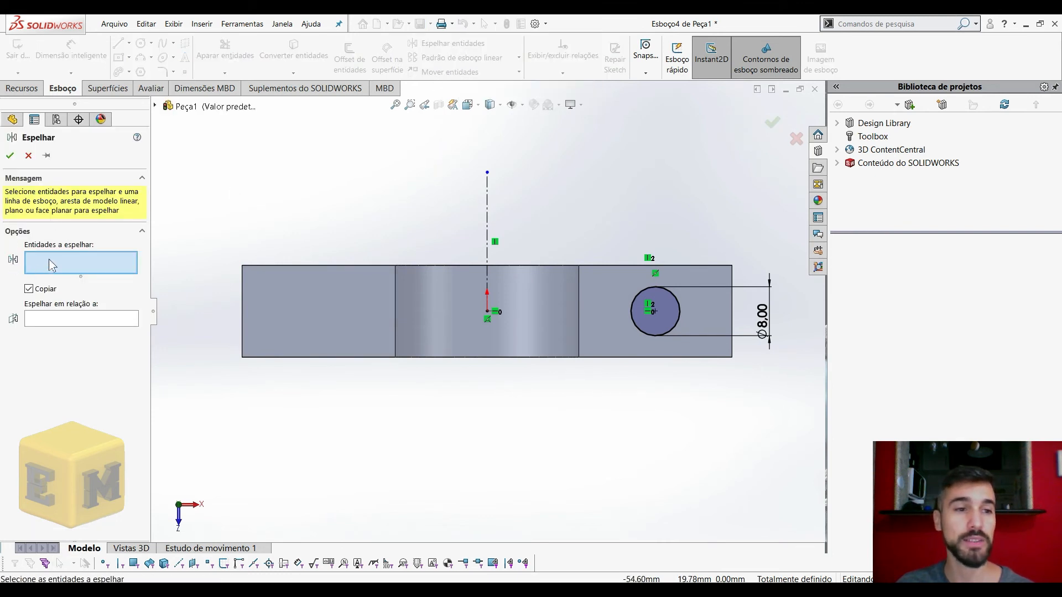
{"action": "left_click", "coordinate": [643, 296]}
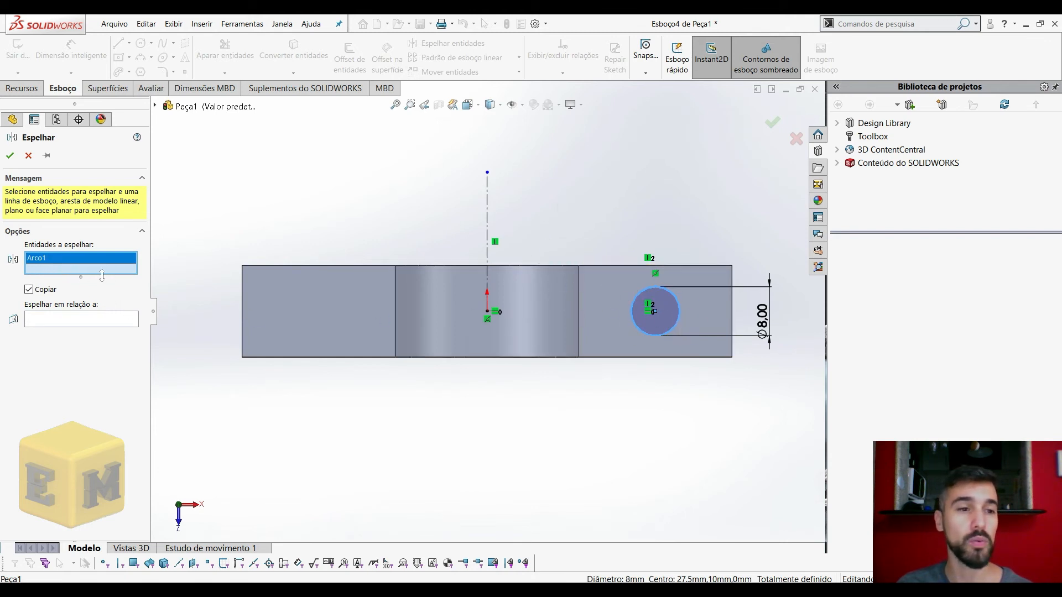
{"action": "left_click", "coordinate": [84, 320]}
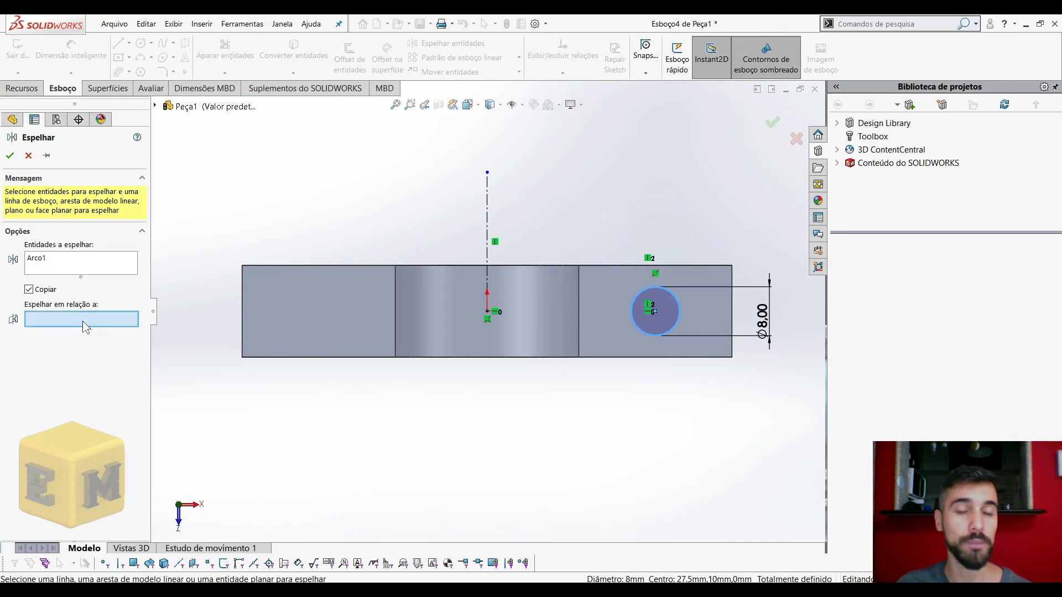
{"action": "left_click", "coordinate": [487, 202]}
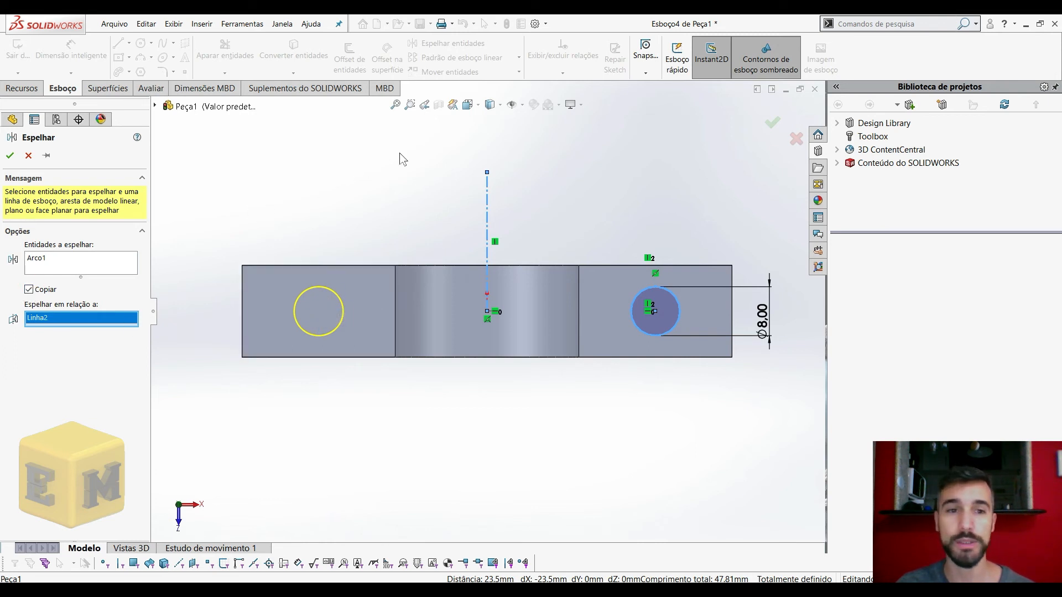
{"action": "left_click", "coordinate": [10, 155]}
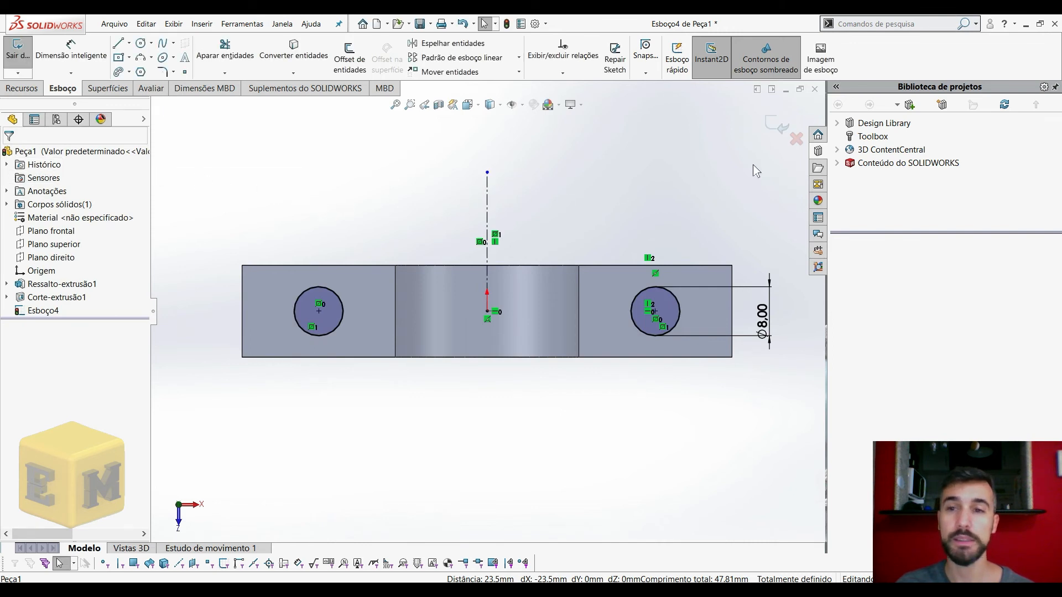
Finish the sketch and extrude-cut both 8 mm circles through all (Passante) of the base flanges.
{"action": "left_click", "coordinate": [773, 124]}
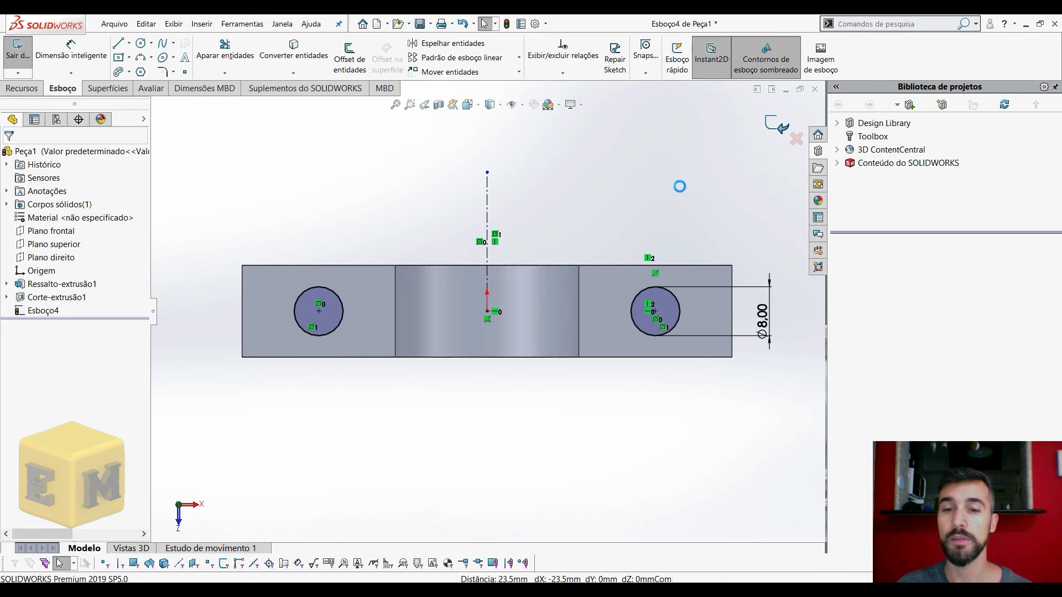
{"action": "mouse_move", "coordinate": [403, 249]}
{"action": "middle_mouse_down"}
{"action": "mouse_move", "coordinate": [373, 228]}
{"action": "mouse_move", "coordinate": [350, 133]}
{"action": "mouse_move", "coordinate": [372, 183]}
{"action": "mouse_move", "coordinate": [343, 232]}
{"action": "middle_mouse_up"}
{"action": "middle_click_drag", "start_coordinate": [264, 195], "coordinate": [248, 150]}
{"action": "left_click", "coordinate": [232, 66]}
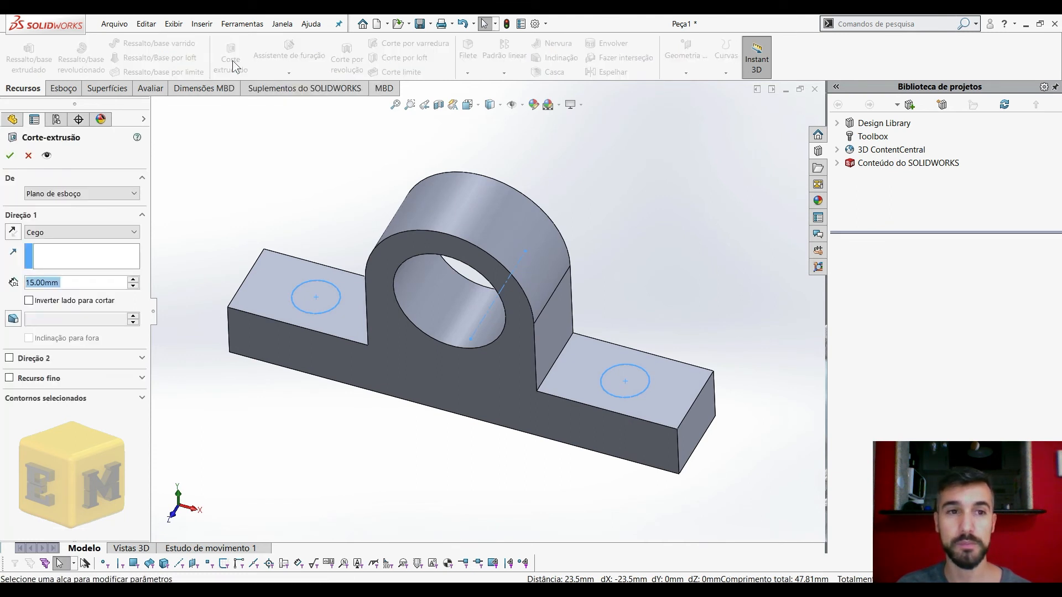
{"action": "left_click", "coordinate": [131, 231]}
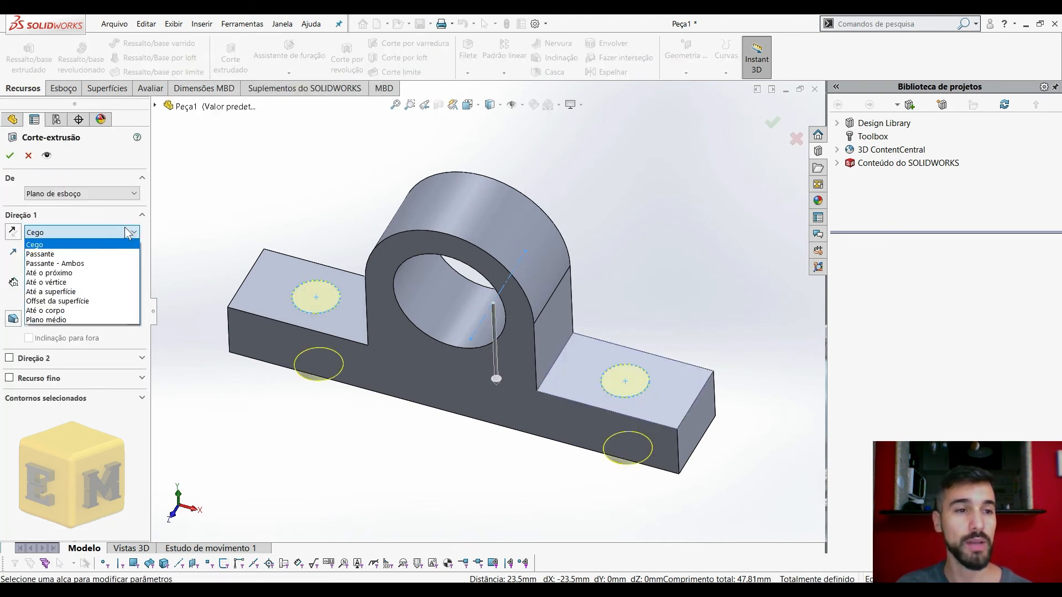
{"action": "left_click", "coordinate": [59, 258]}
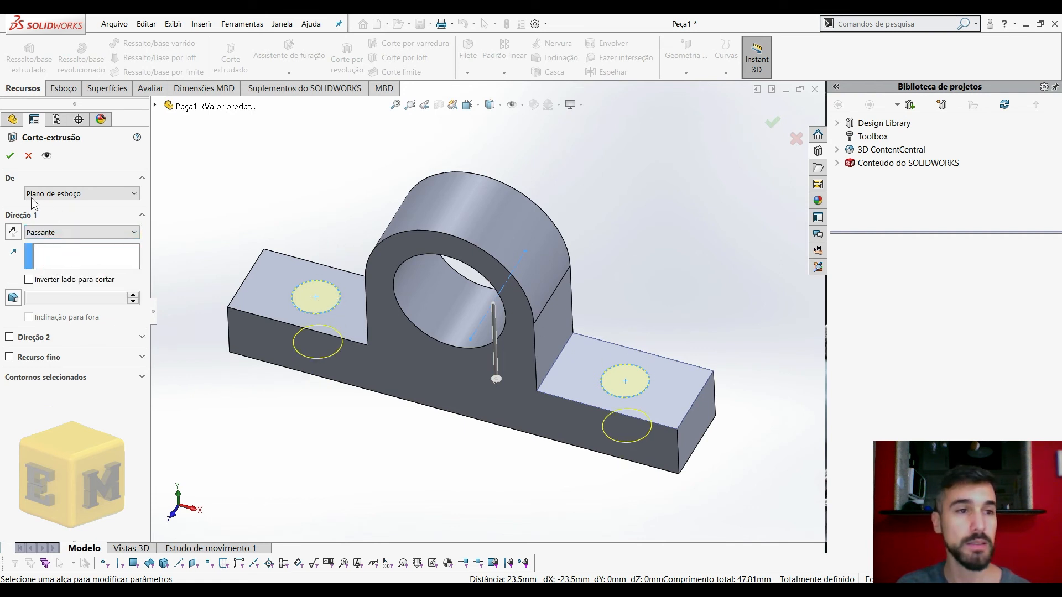
{"action": "left_click", "coordinate": [11, 156]}
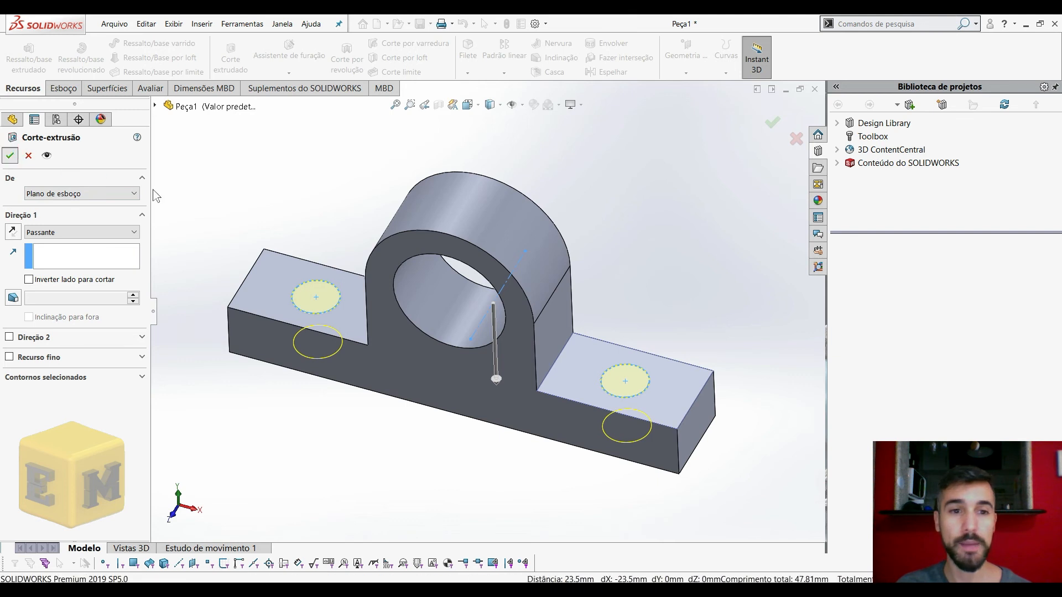
Examine the two flange holes and the central bore of the bracket from several angles.
{"action": "mouse_move", "coordinate": [358, 202]}
{"action": "middle_mouse_down"}
{"action": "mouse_move", "coordinate": [351, 322]}
{"action": "mouse_move", "coordinate": [368, 203]}
{"action": "mouse_move", "coordinate": [351, 176]}
{"action": "mouse_move", "coordinate": [365, 190]}
{"action": "middle_mouse_up"}
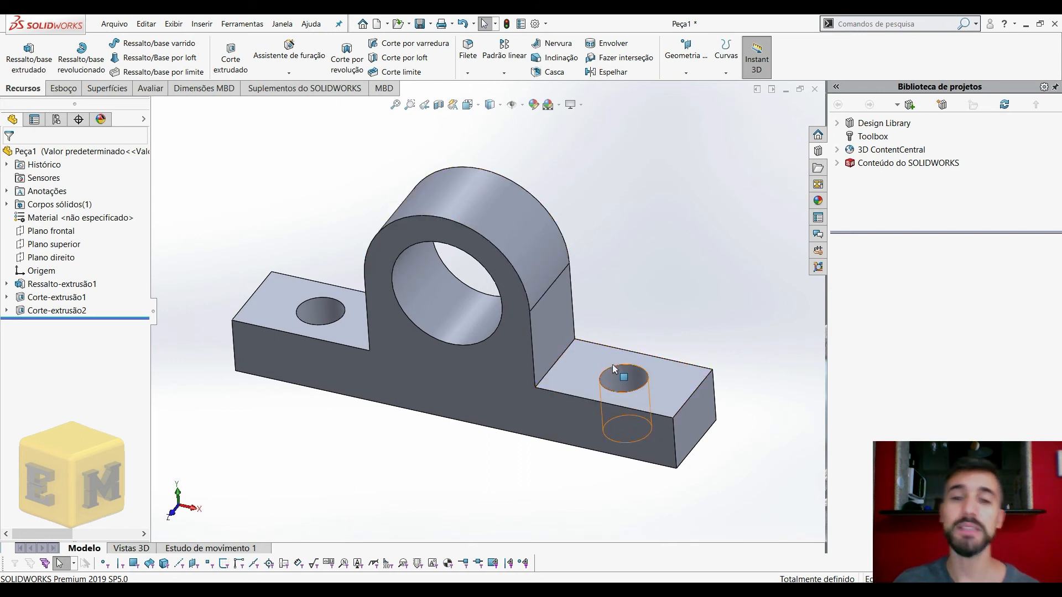
{"action": "mouse_move", "coordinate": [600, 362]}
{"action": "middle_mouse_down"}
{"action": "mouse_move", "coordinate": [586, 279]}
{"action": "mouse_move", "coordinate": [591, 377]}
{"action": "middle_mouse_up"}
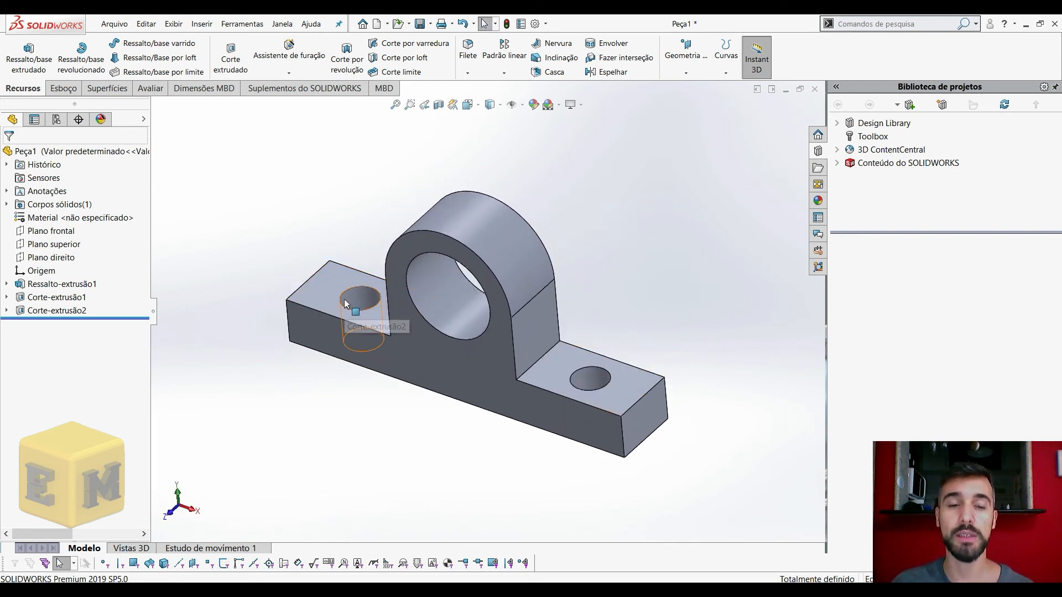
{"action": "mouse_move", "coordinate": [350, 322]}
{"action": "middle_mouse_down"}
{"action": "mouse_move", "coordinate": [355, 398]}
{"action": "mouse_move", "coordinate": [354, 327]}
{"action": "middle_mouse_up"}
{"action": "middle_click_drag", "start_coordinate": [457, 315], "coordinate": [439, 289]}
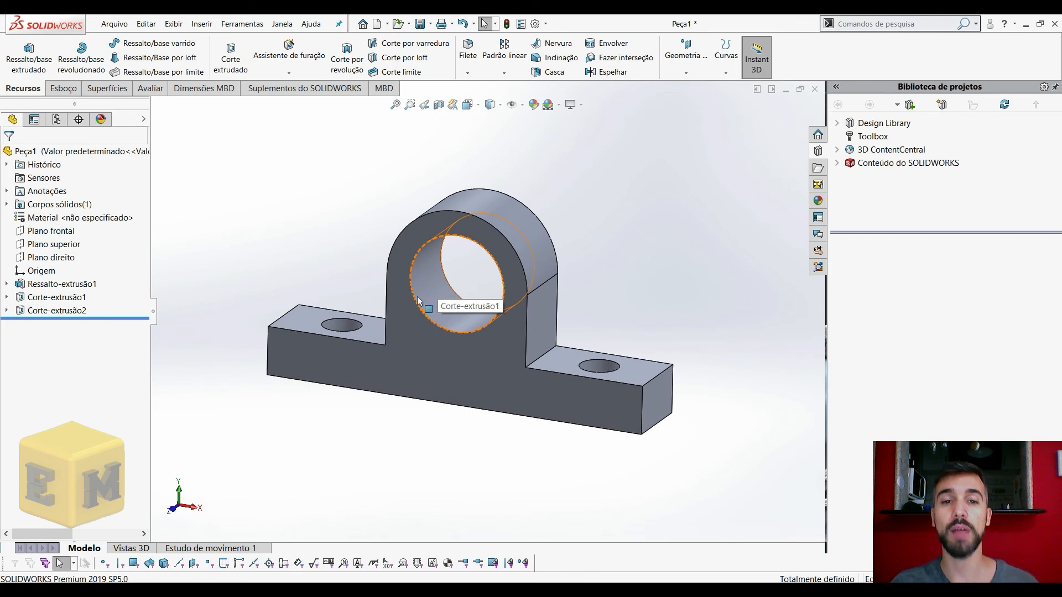
{"action": "middle_click_drag", "start_coordinate": [389, 238], "coordinate": [412, 226]}
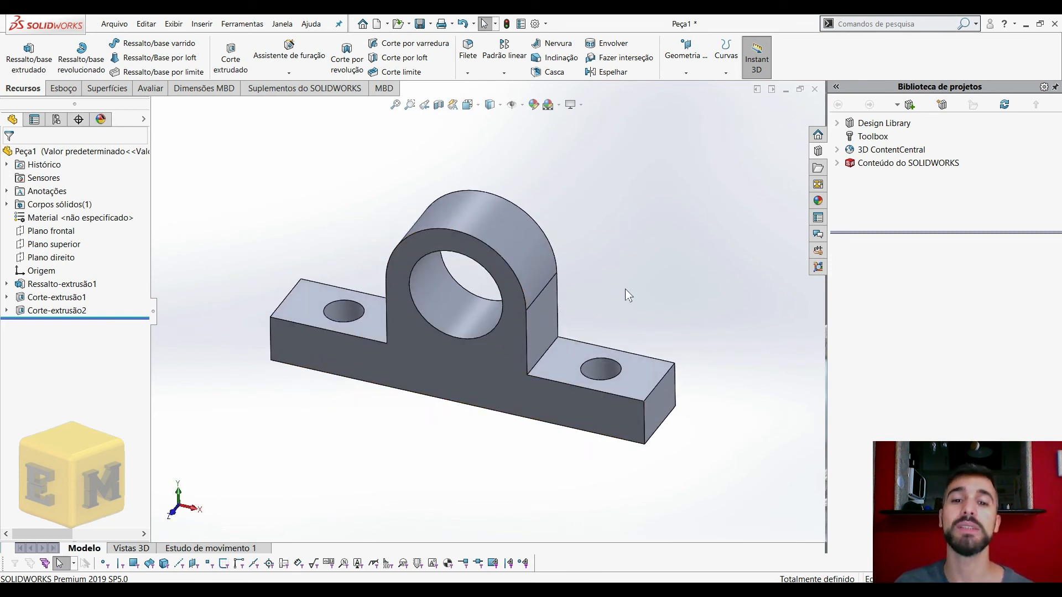
{"action": "scroll", "coordinate": [624, 289], "scroll_direction": "down", "scroll_amount": 1}
{"action": "scroll", "coordinate": [413, 367], "scroll_direction": "up", "scroll_amount": 2}
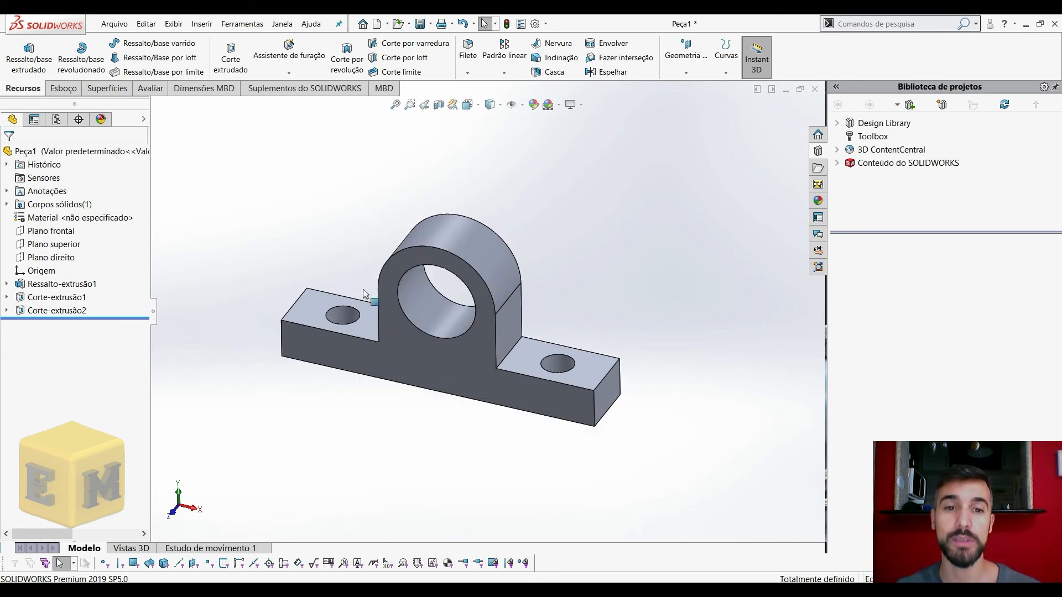
{"action": "middle_click_drag", "start_coordinate": [538, 304], "coordinate": [533, 290]}
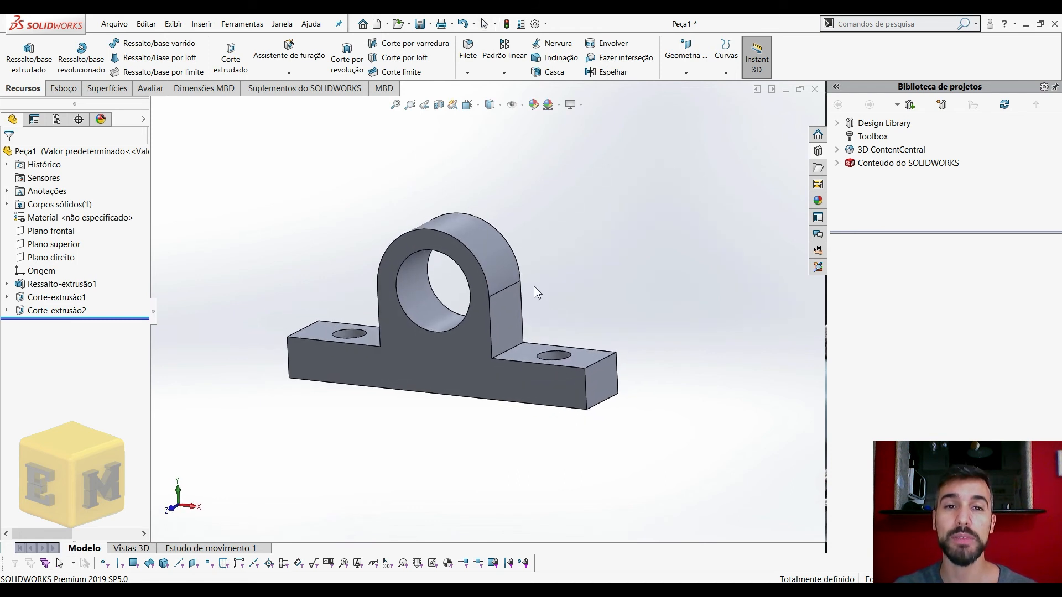
Fillet the base's four vertical corner edges and the two inner edges where the flanges meet the upright with a 5 mm radius.
{"action": "left_click", "coordinate": [469, 54]}
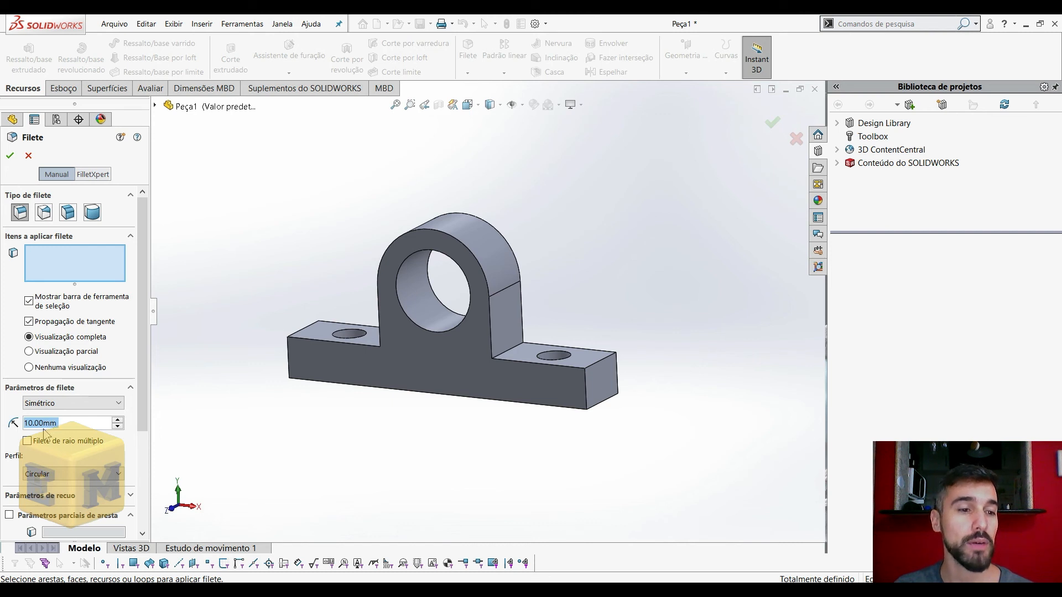
{"action": "type", "text": "5"}
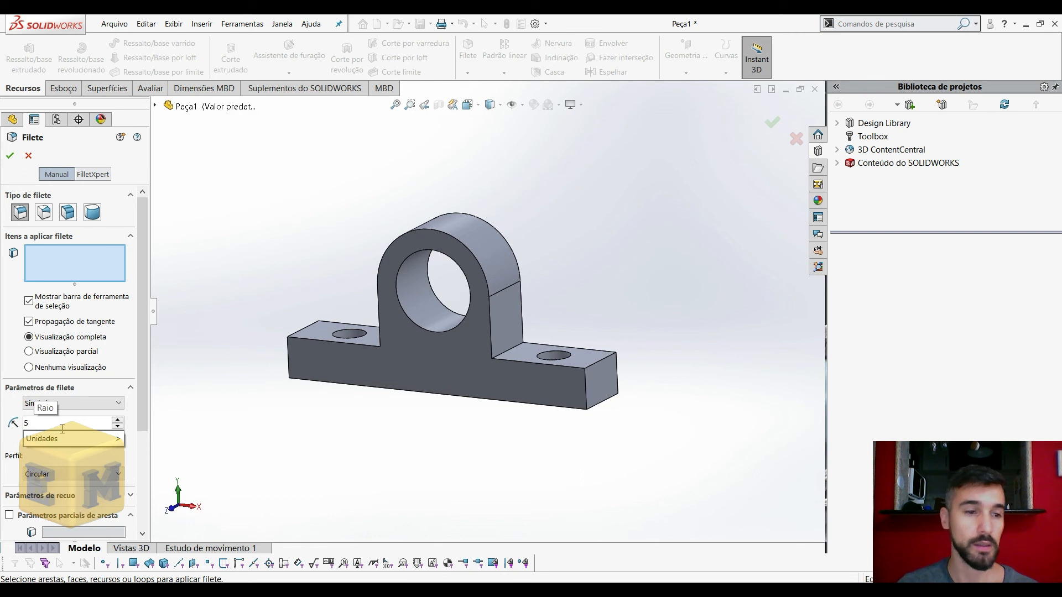
{"action": "left_click", "coordinate": [98, 265]}
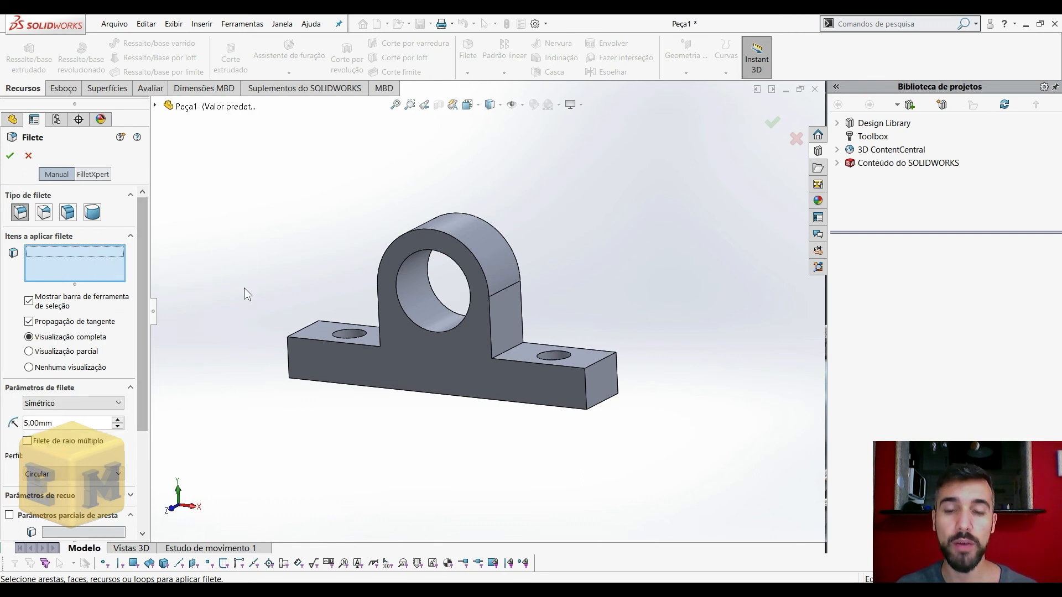
{"action": "left_click", "coordinate": [587, 393]}
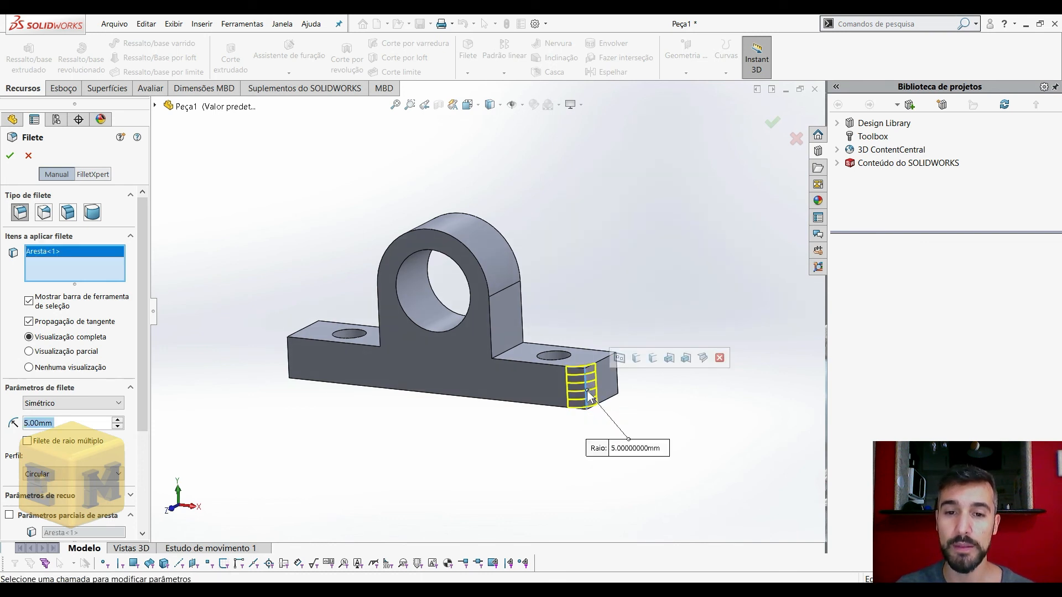
{"action": "left_click", "coordinate": [616, 383]}
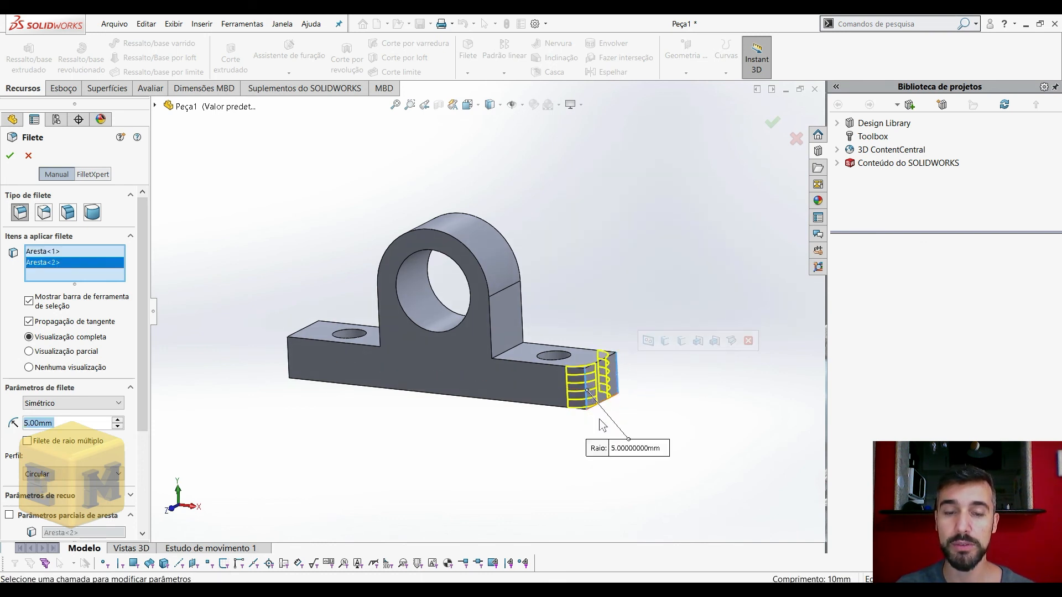
{"action": "left_click", "coordinate": [509, 351]}
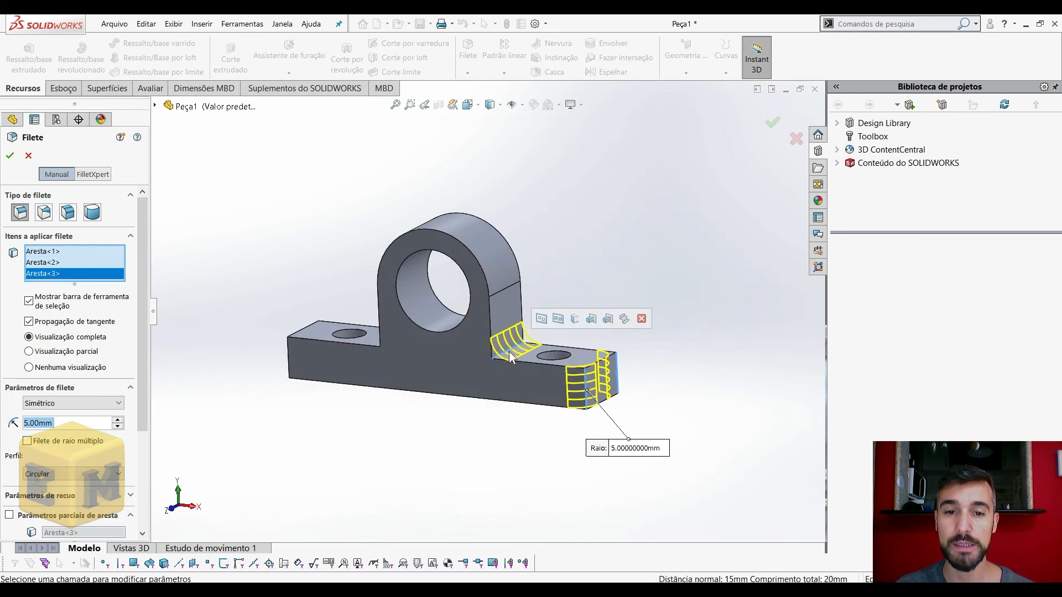
{"action": "left_click", "coordinate": [287, 373]}
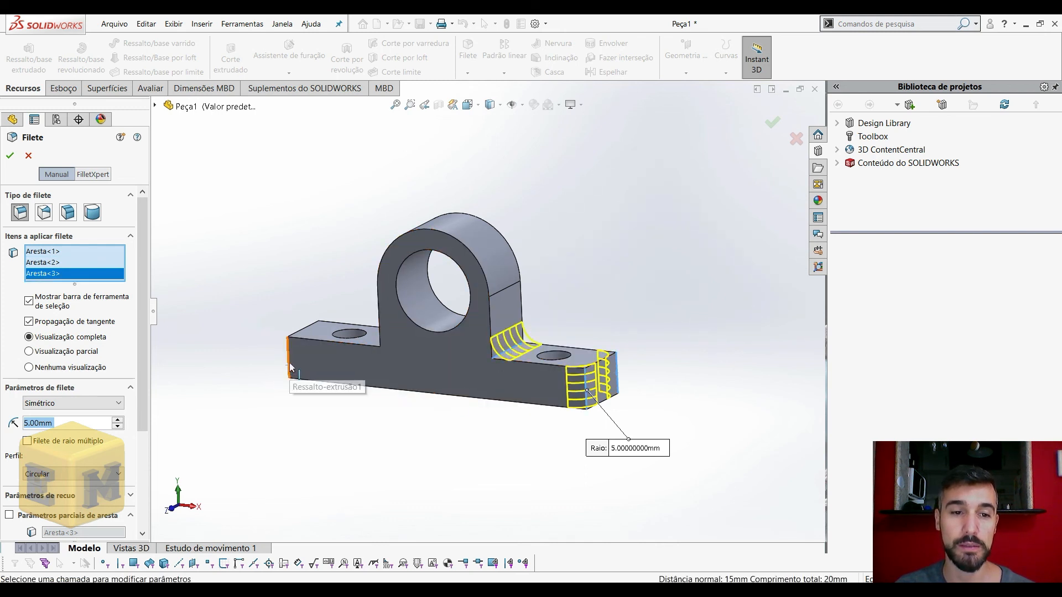
{"action": "middle_click_drag", "start_coordinate": [308, 407], "coordinate": [363, 417]}
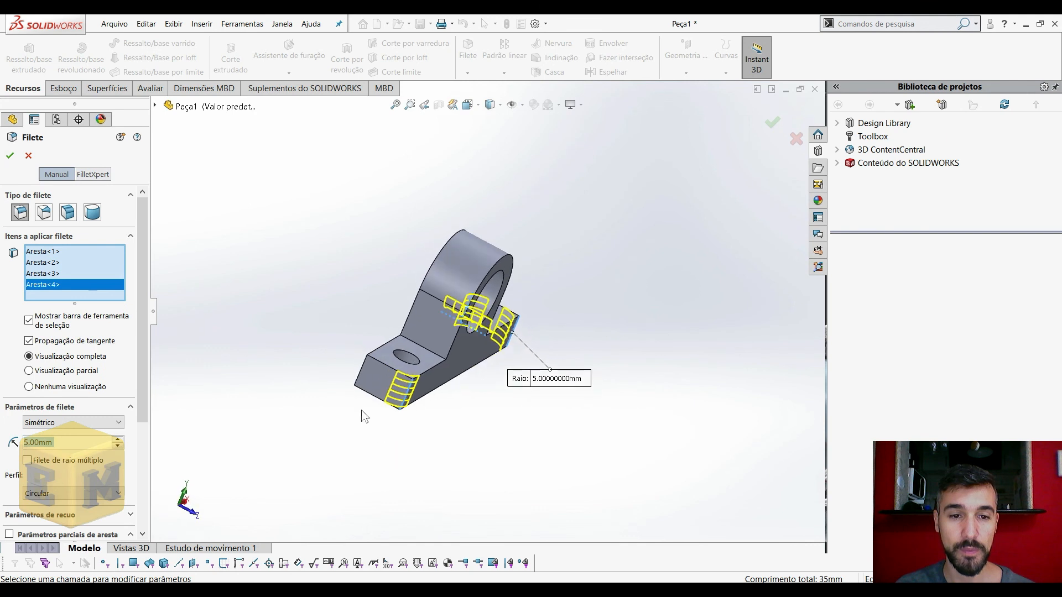
{"action": "left_click", "coordinate": [361, 378]}
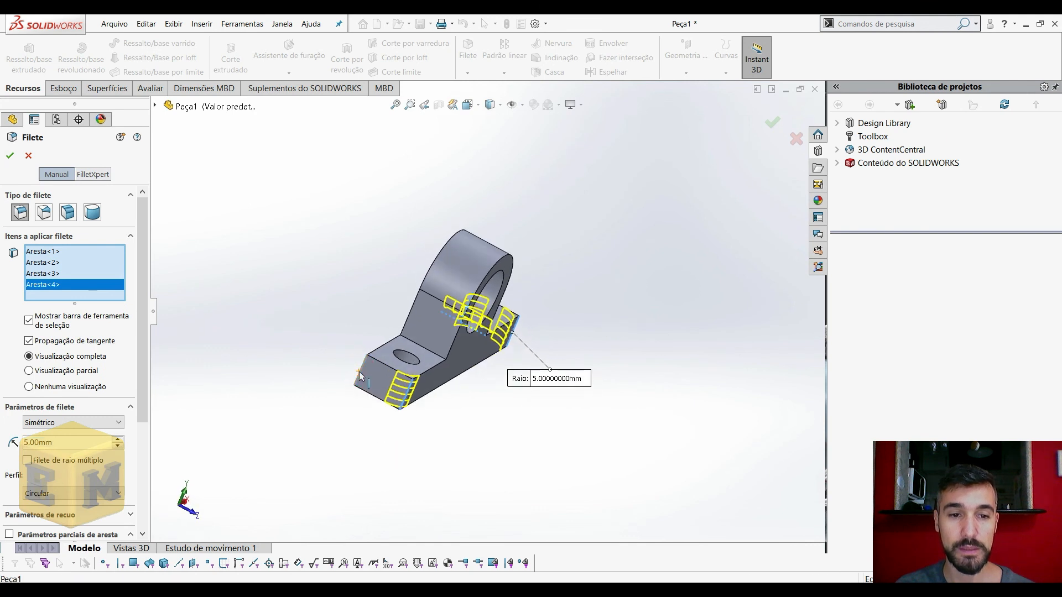
{"action": "left_click", "coordinate": [440, 361]}
{"action": "middle_click_drag", "start_coordinate": [467, 409], "coordinate": [372, 402]}
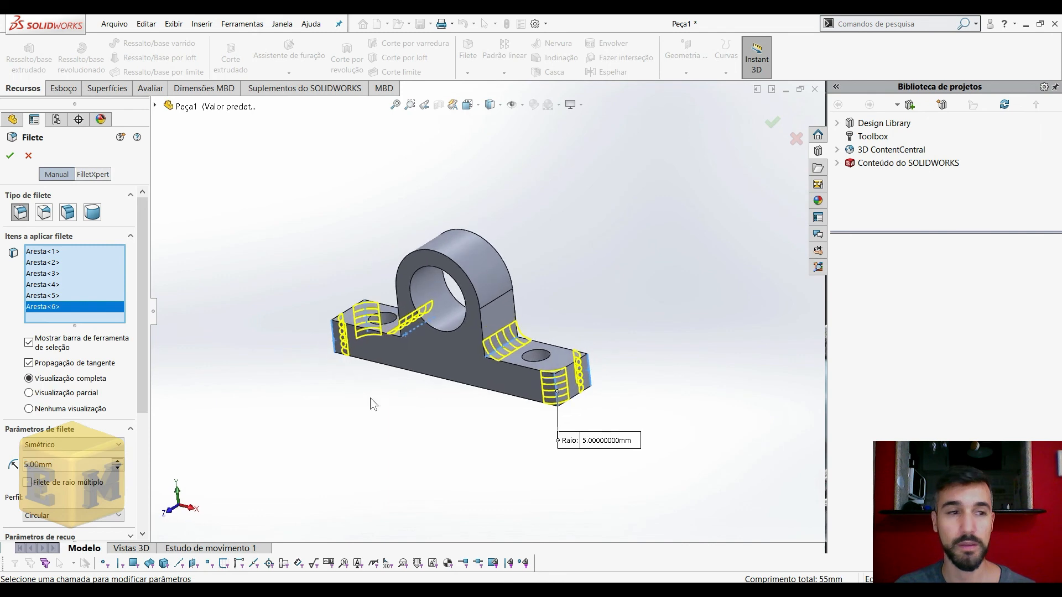
{"action": "left_click", "coordinate": [12, 156]}
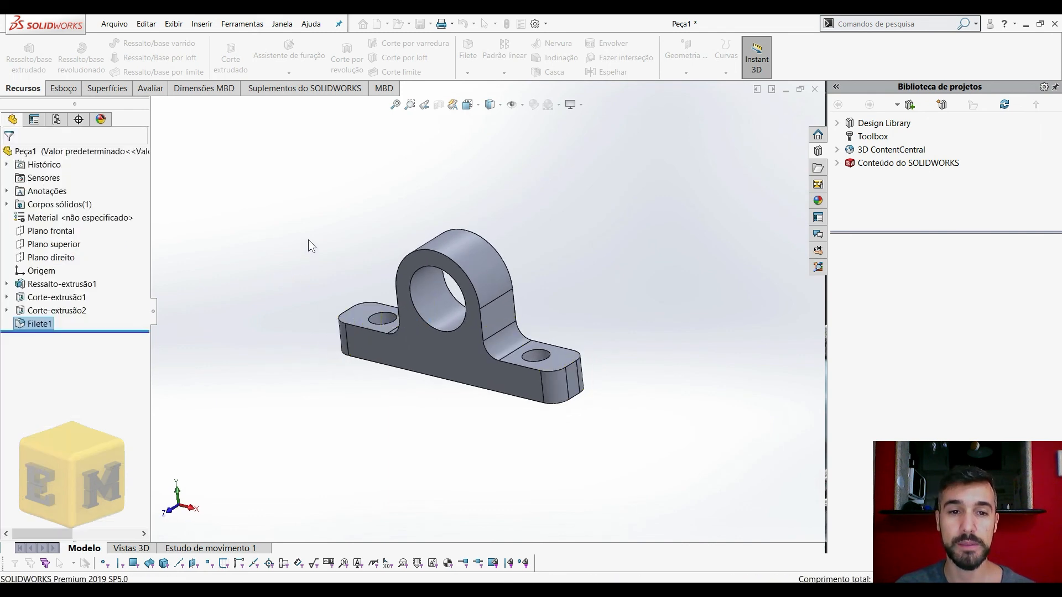
Fillet the upper outline edges of the bracket with a 2 mm radius, selecting one flange top edge with tangent propagation on.
{"action": "left_click", "coordinate": [349, 234]}
{"action": "scroll", "coordinate": [476, 296], "scroll_direction": "down", "scroll_amount": 3}
{"action": "mouse_move", "coordinate": [481, 336]}
{"action": "middle_mouse_down"}
{"action": "mouse_move", "coordinate": [481, 305]}
{"action": "mouse_move", "coordinate": [486, 332]}
{"action": "middle_mouse_up"}
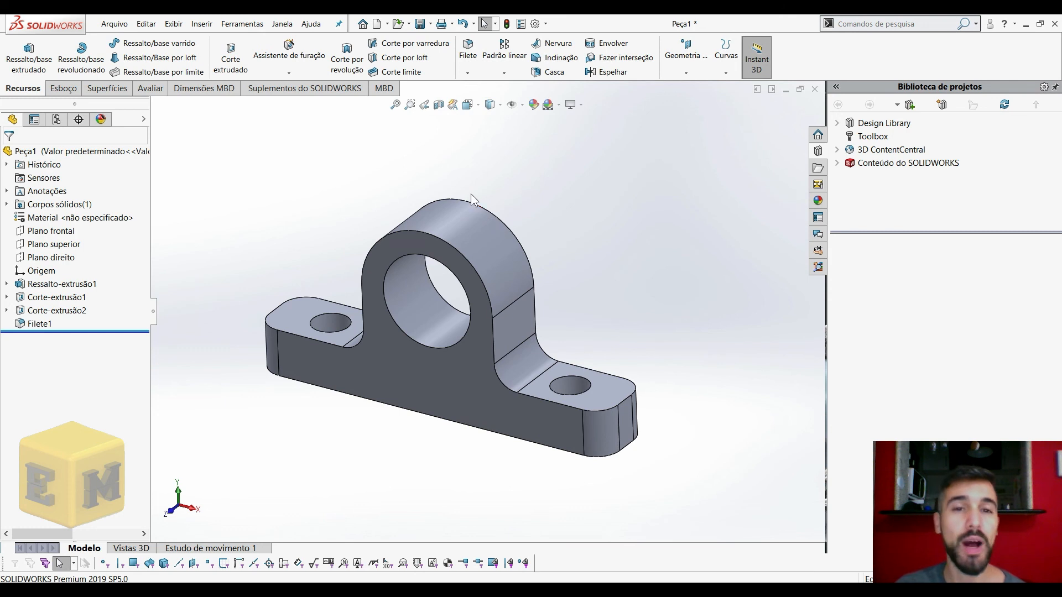
{"action": "left_click", "coordinate": [469, 59]}
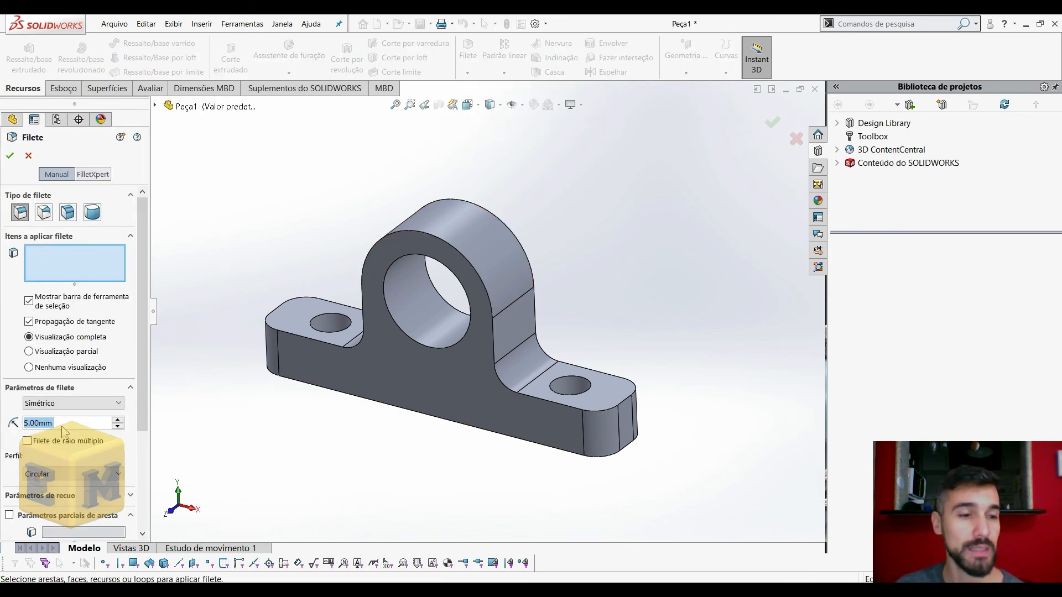
{"action": "type", "text": "2"}
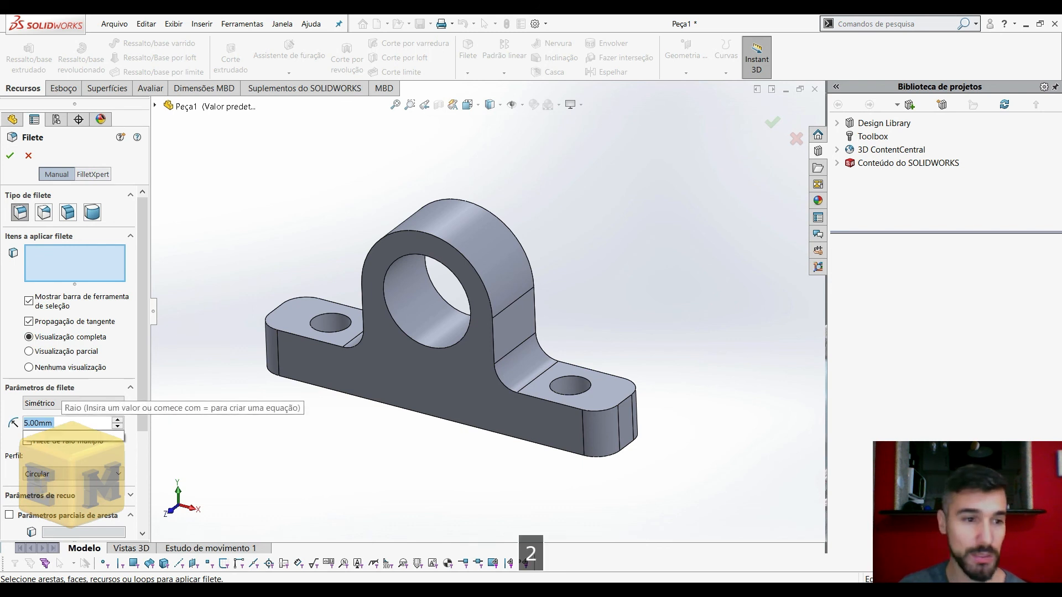
{"action": "left_click", "coordinate": [86, 257]}
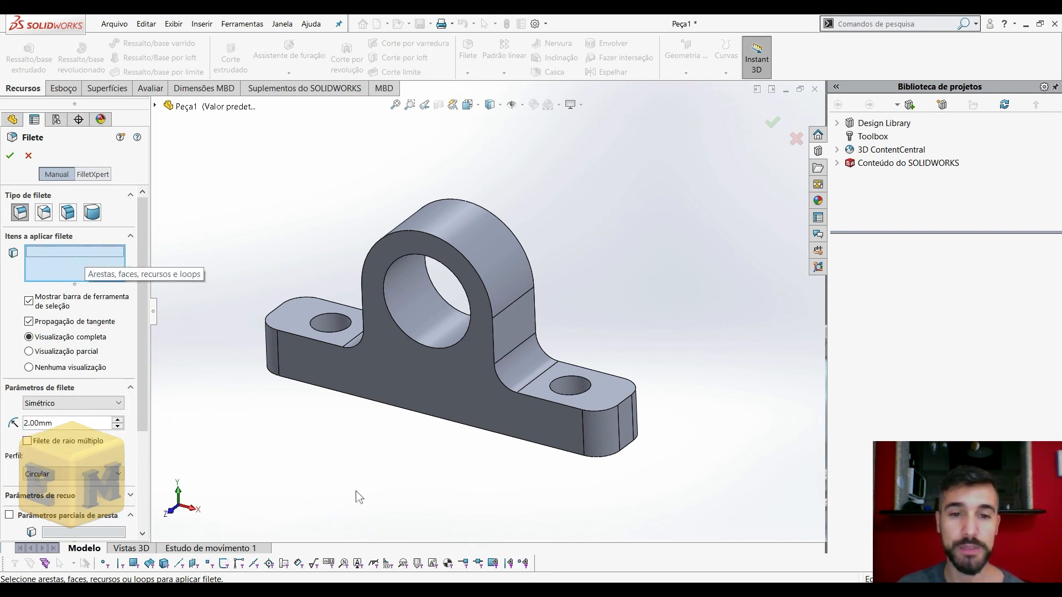
{"action": "left_click", "coordinate": [548, 404]}
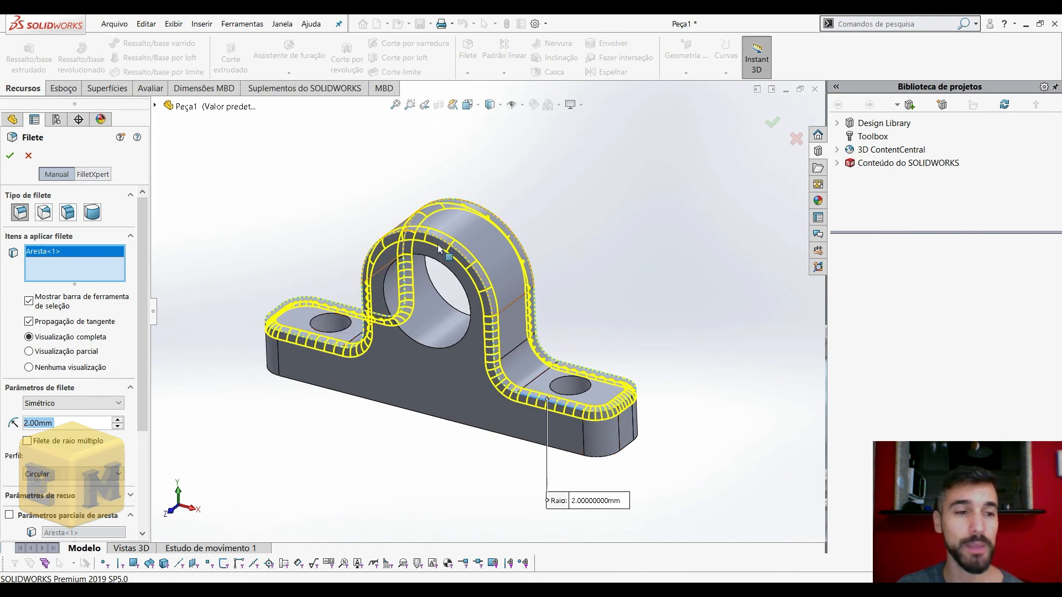
{"action": "left_click", "coordinate": [29, 322]}
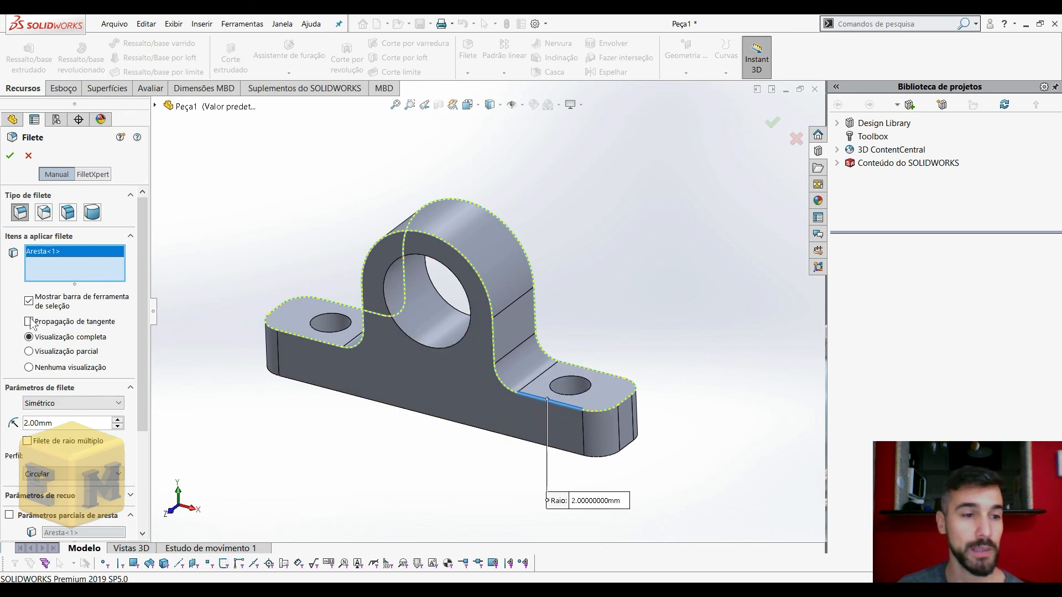
{"action": "left_click", "coordinate": [29, 322]}
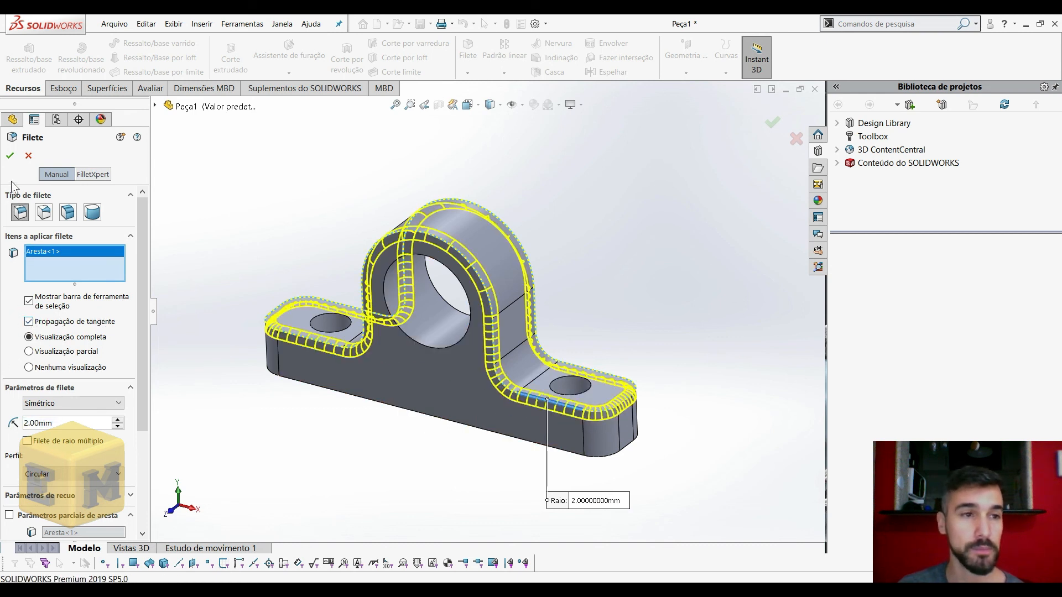
{"action": "left_click", "coordinate": [11, 157]}
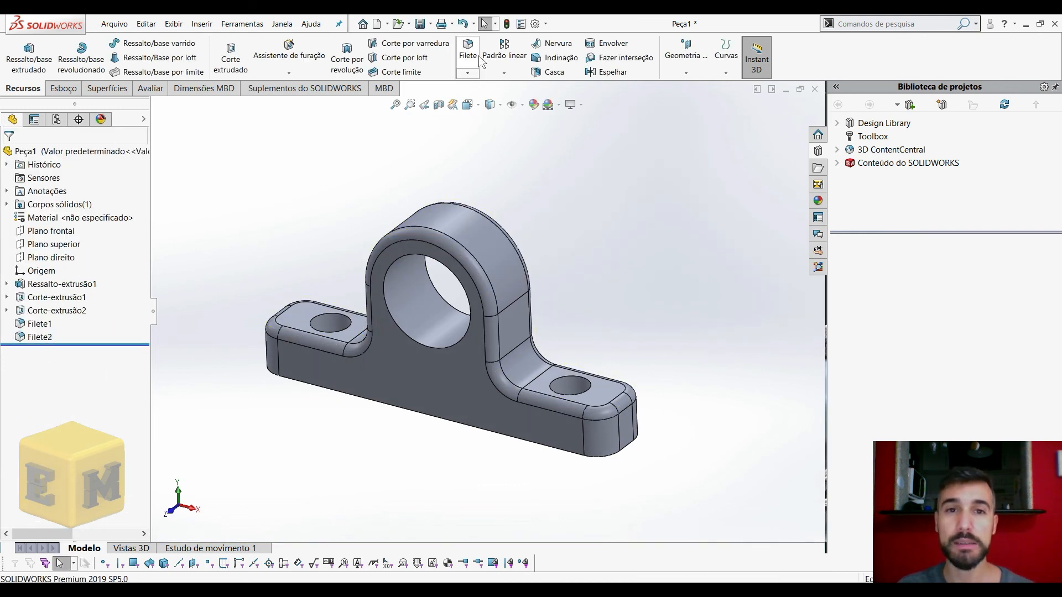
Fillet both rims of the central bore with a 1 mm radius by selecting the bore's inner face.
{"action": "left_click", "coordinate": [468, 55]}
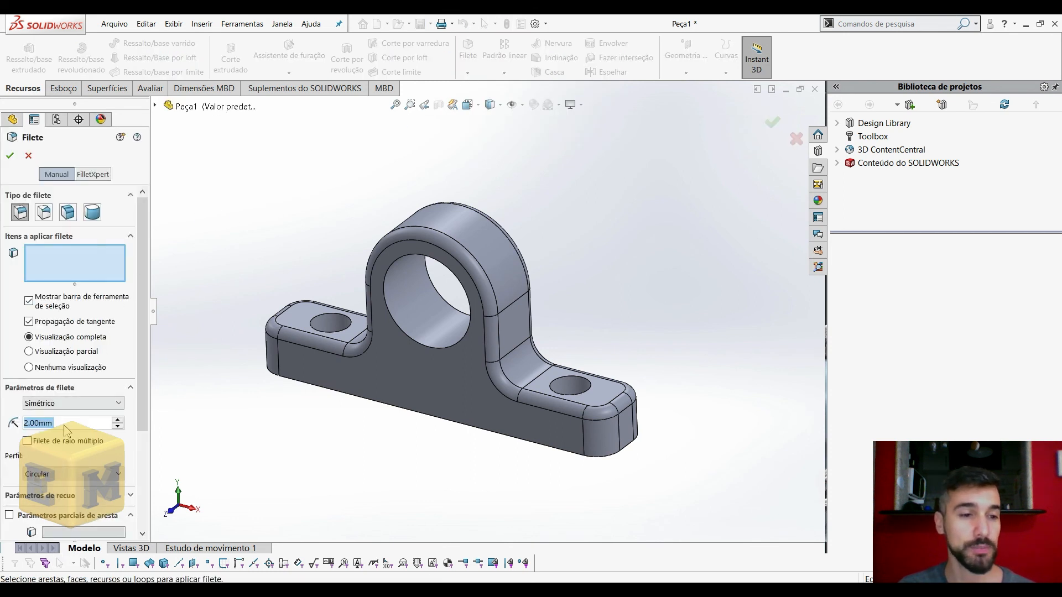
{"action": "type", "text": "1"}
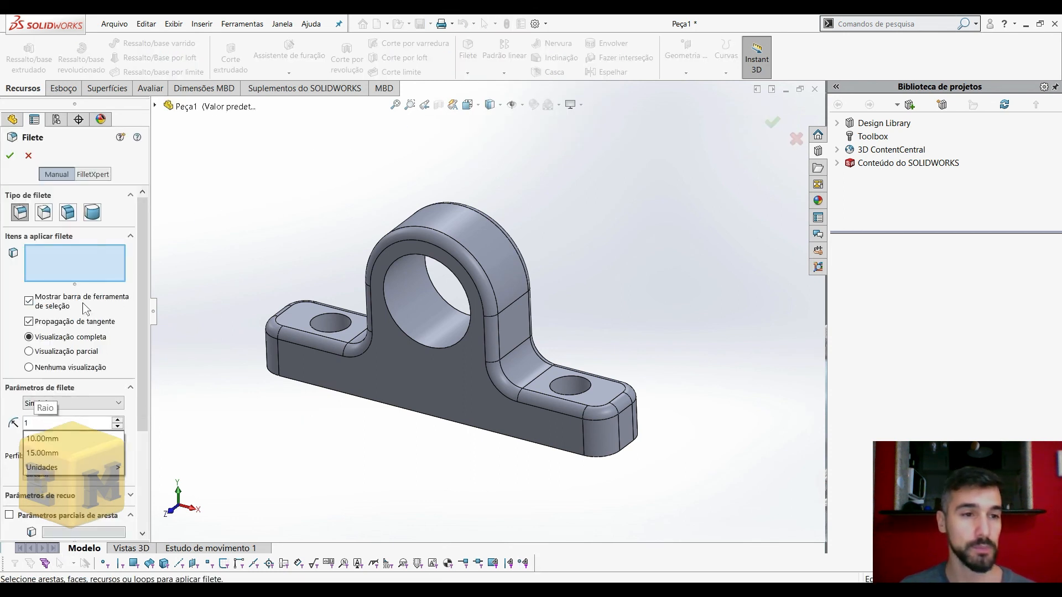
{"action": "left_click", "coordinate": [87, 266]}
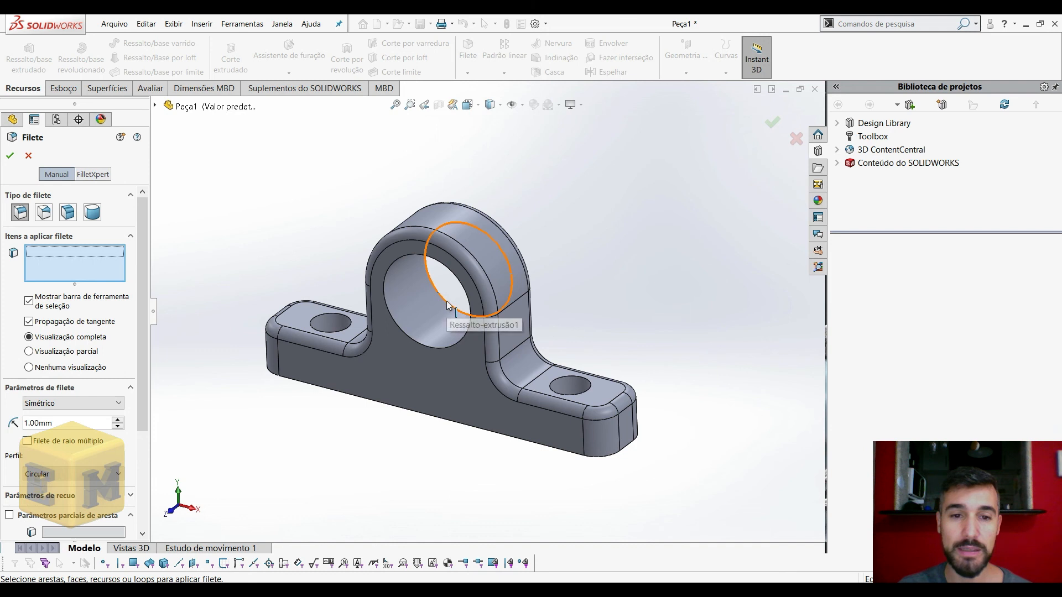
{"action": "left_click", "coordinate": [407, 278]}
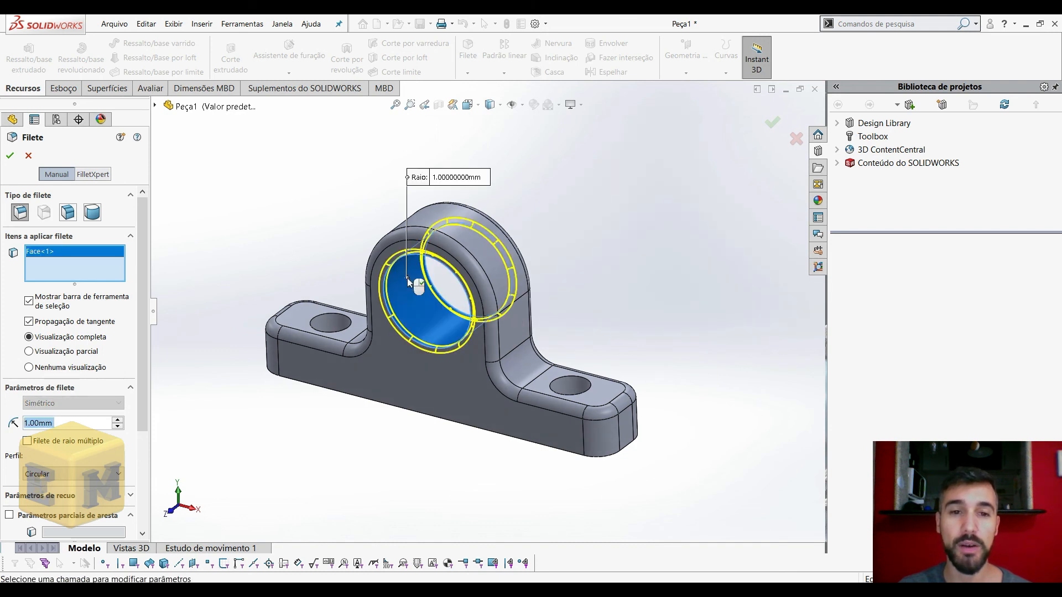
{"action": "mouse_move", "coordinate": [623, 325]}
{"action": "middle_mouse_down"}
{"action": "mouse_move", "coordinate": [600, 294]}
{"action": "mouse_move", "coordinate": [497, 308]}
{"action": "mouse_move", "coordinate": [599, 315]}
{"action": "mouse_move", "coordinate": [617, 379]}
{"action": "mouse_move", "coordinate": [614, 335]}
{"action": "middle_mouse_up"}
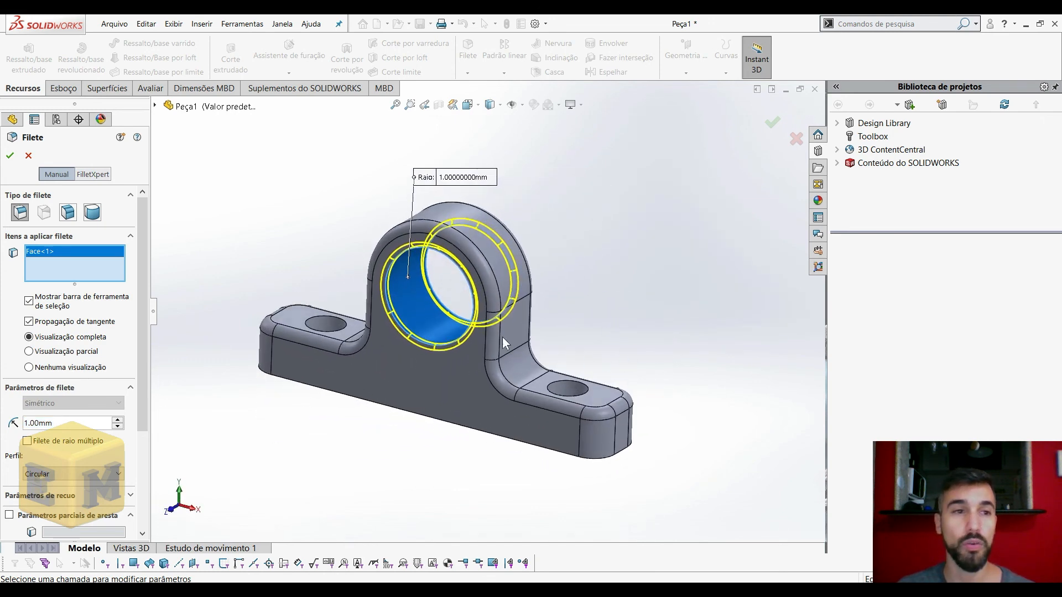
{"action": "left_click", "coordinate": [10, 157]}
{"action": "middle_click_drag", "start_coordinate": [301, 242], "coordinate": [468, 297]}
{"action": "scroll", "coordinate": [379, 374], "scroll_direction": "down", "scroll_amount": 3}
{"action": "middle_click_drag", "start_coordinate": [398, 362], "coordinate": [518, 311]}
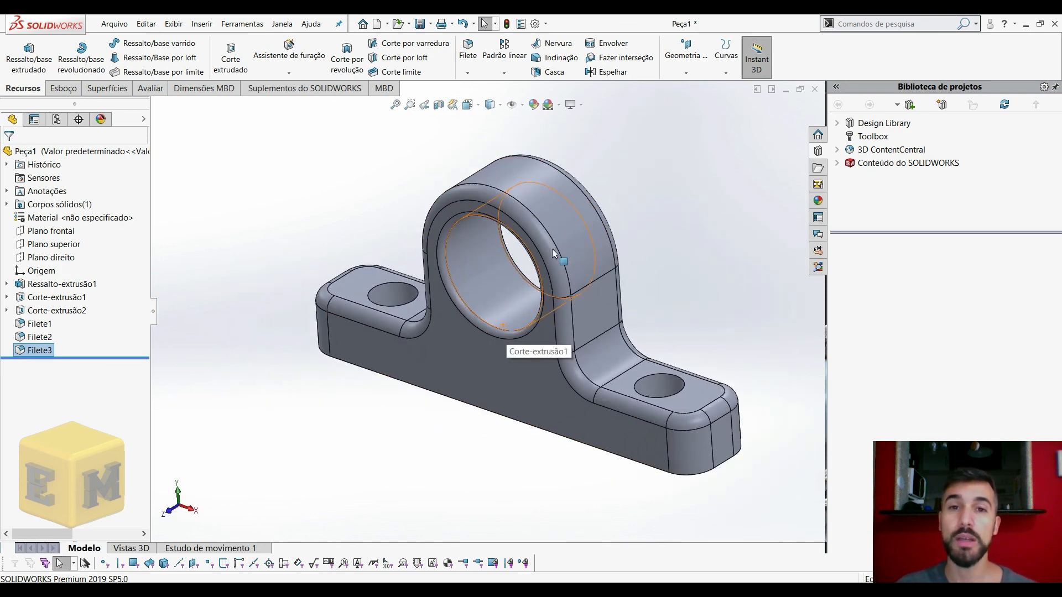
{"action": "scroll", "coordinate": [533, 303], "scroll_direction": "down", "scroll_amount": 3}
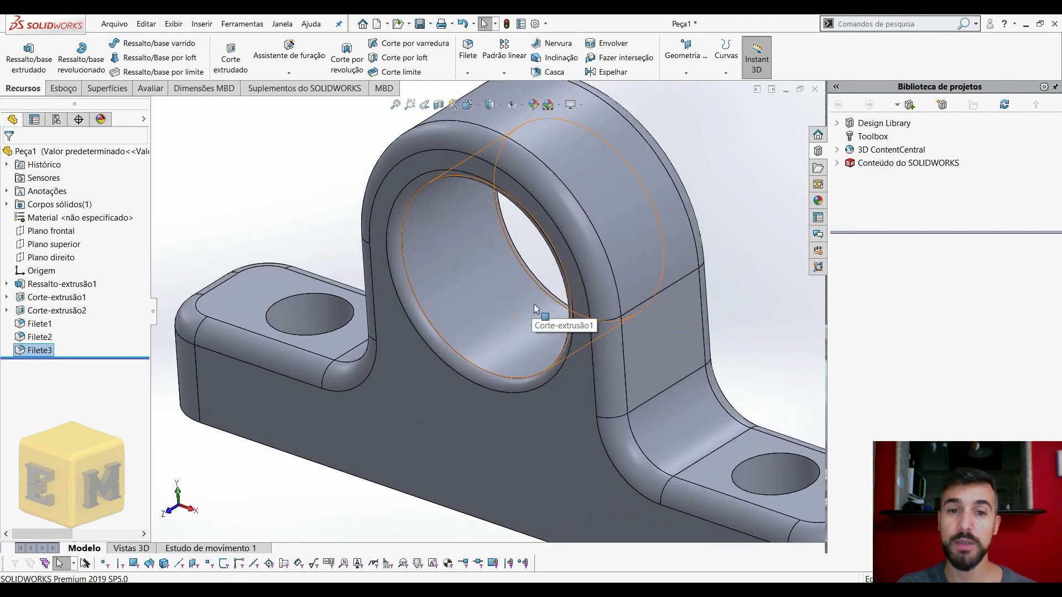
{"action": "scroll", "coordinate": [539, 315], "scroll_direction": "up", "scroll_amount": 3}
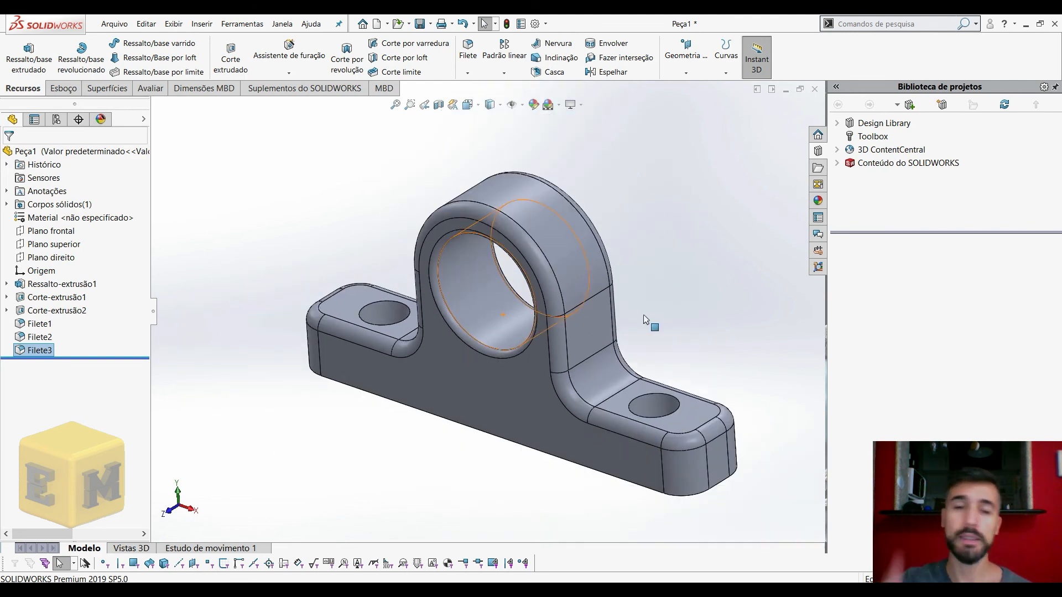